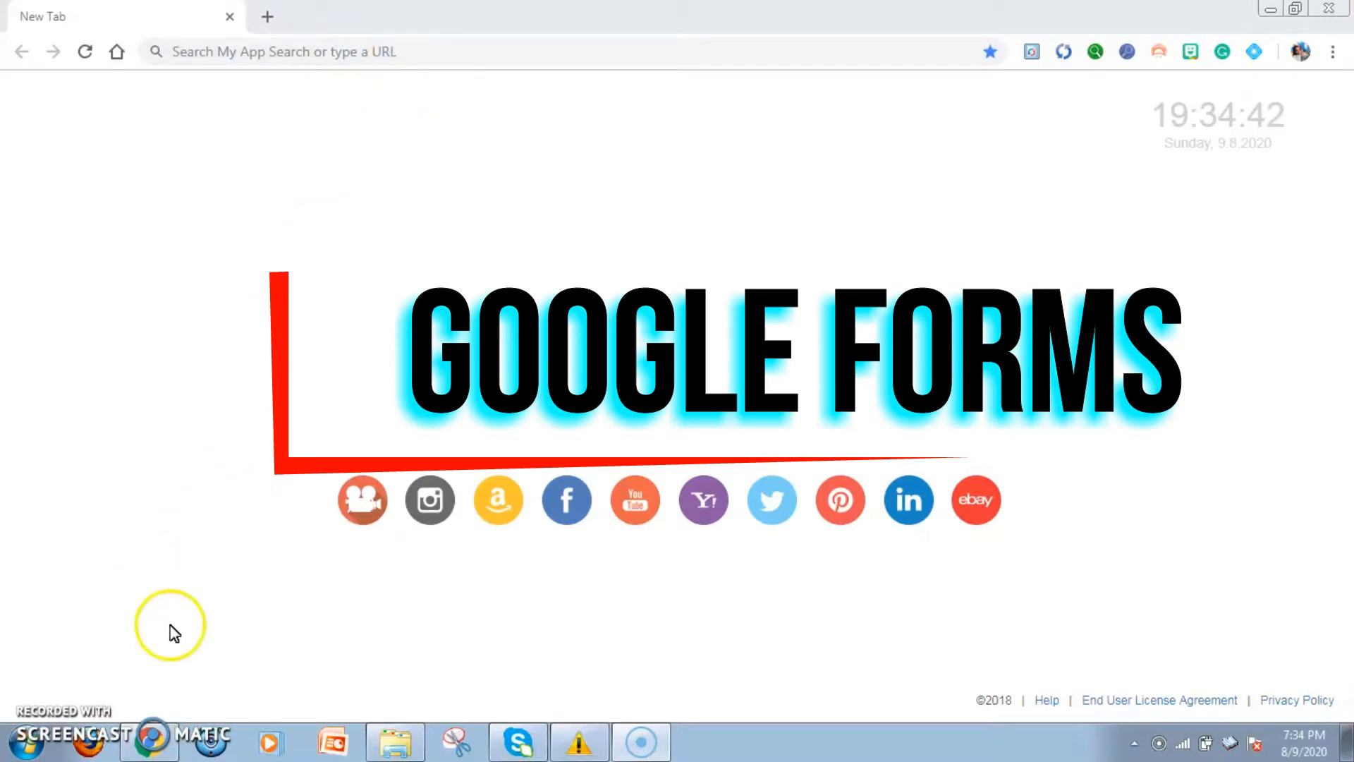
# Open forms.google.com and look over the recent forms on the home page
pyautogui.click(416, 55)
pyautogui.write('form')
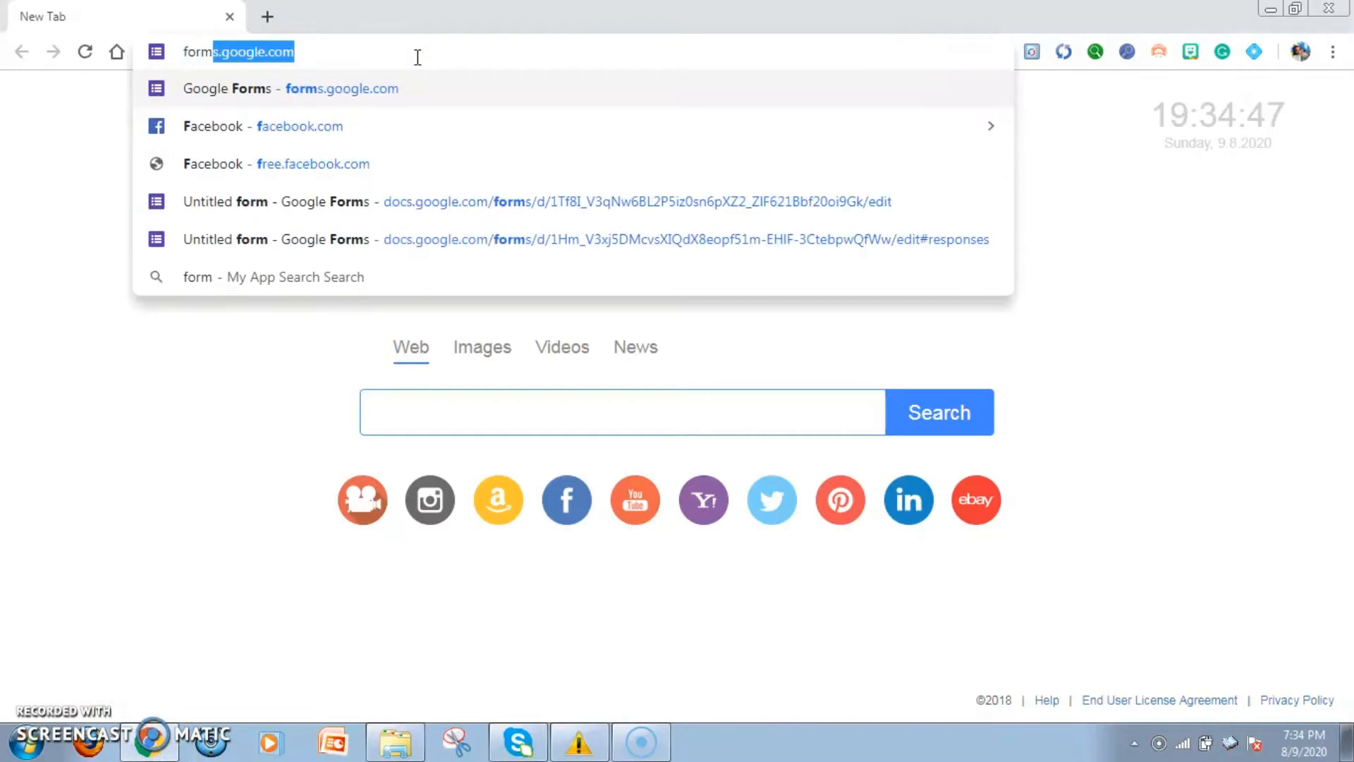
pyautogui.write('s.google.com')
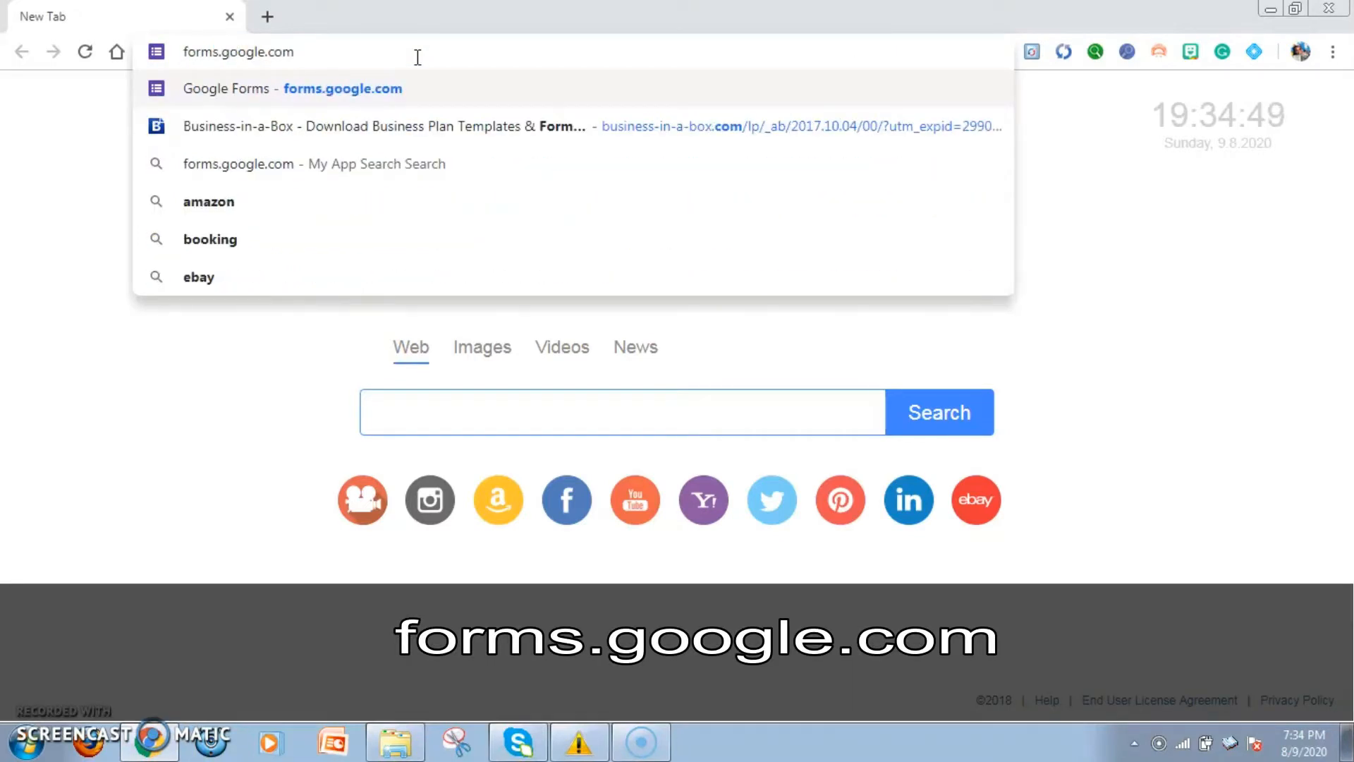
pyautogui.press('Return')
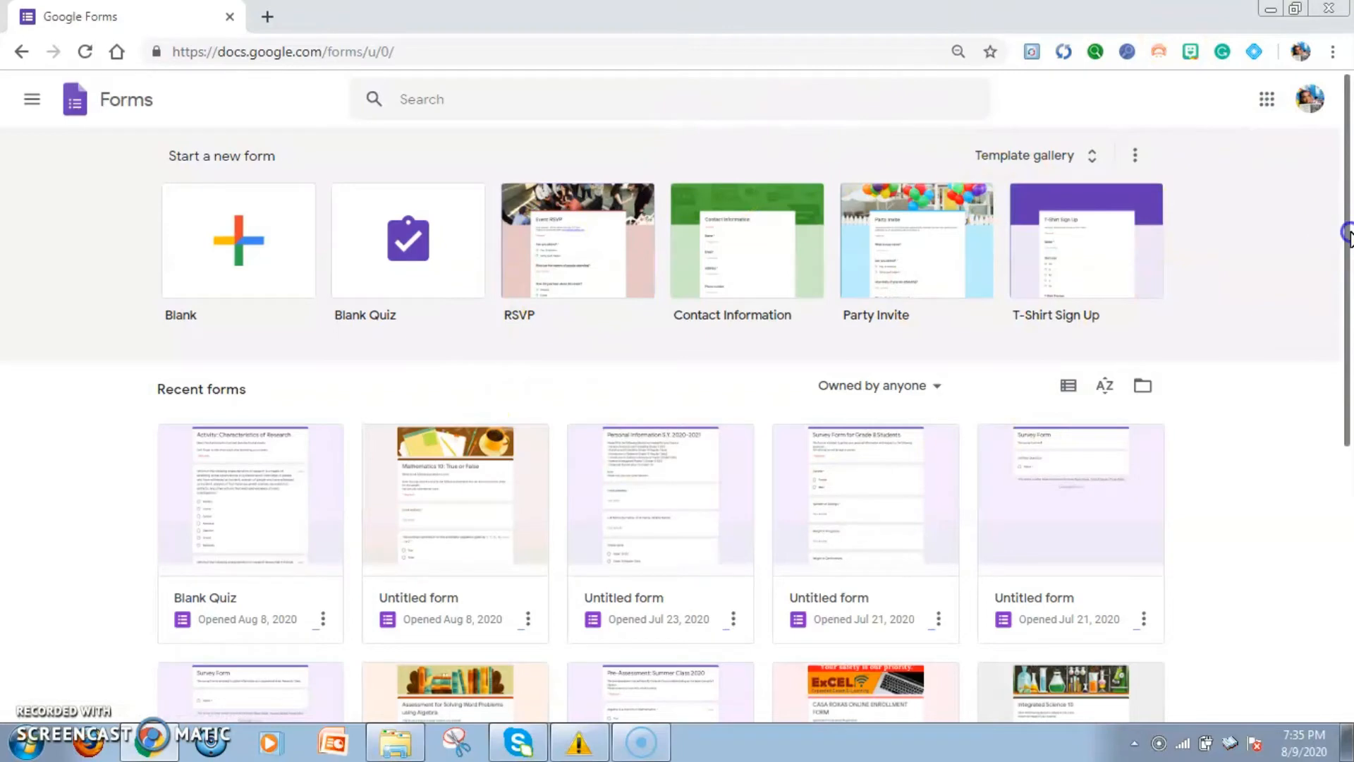
pyautogui.scroll(-1, 1339, 278)
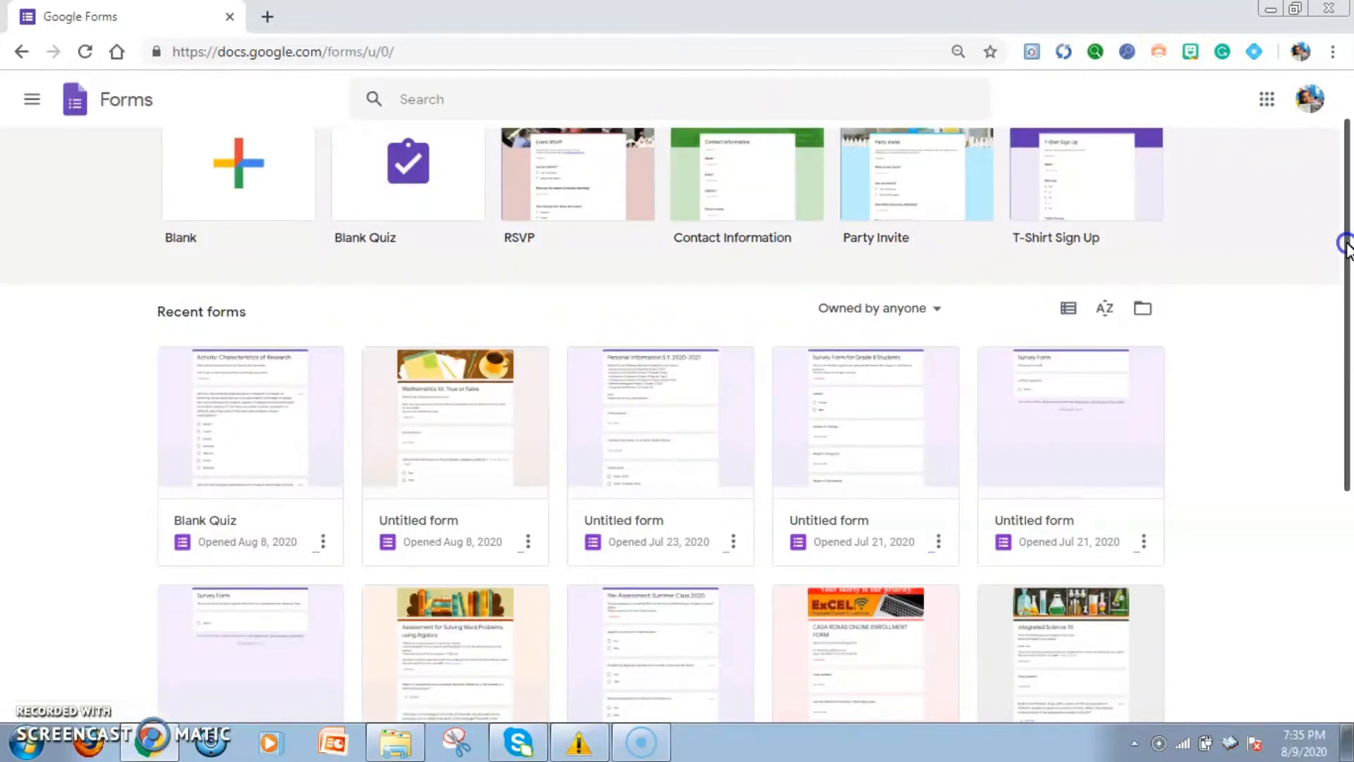
pyautogui.scroll(-5, 1340, 352)
pyautogui.scroll(6, 1347, 285)
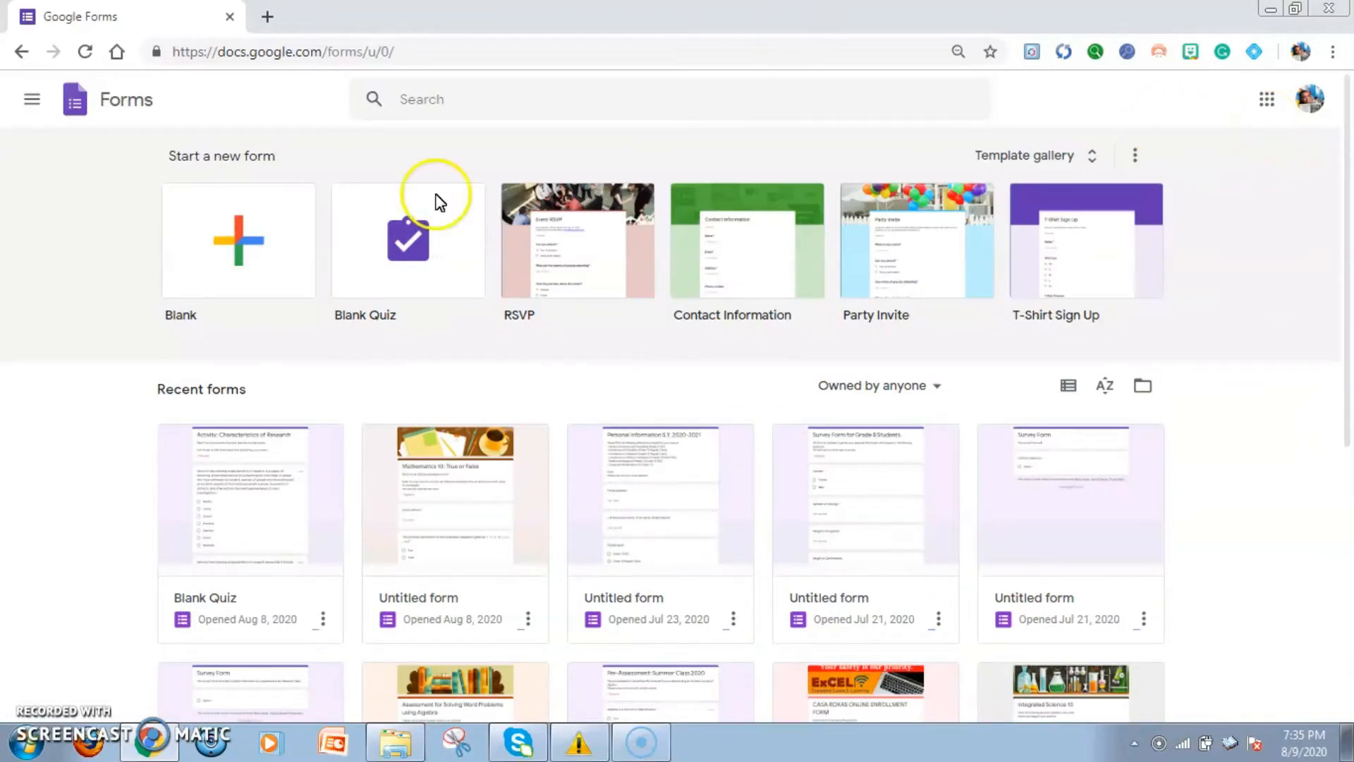
# Browse the list of available Google apps, including Calendar, and close it
pyautogui.click(1271, 106)
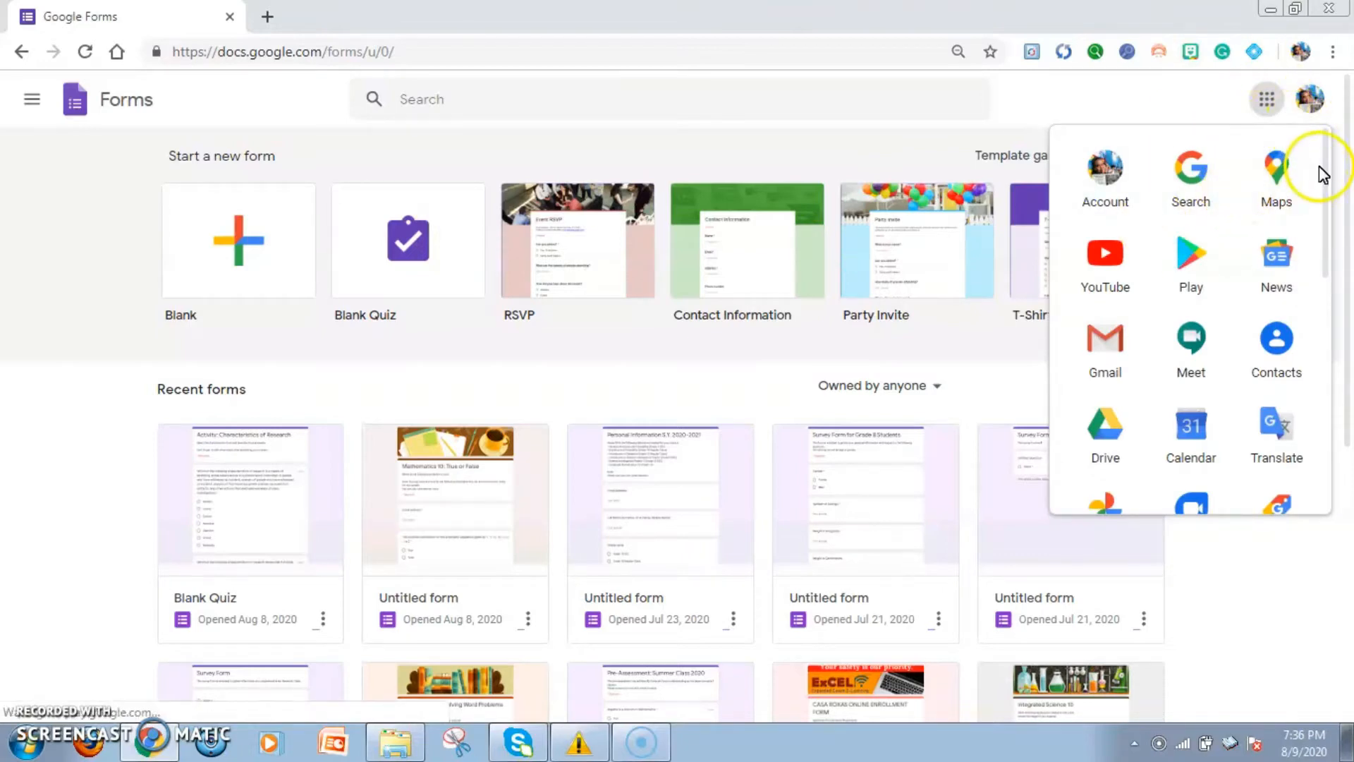
pyautogui.moveTo(1330, 176); pyautogui.dragTo(1330, 332)
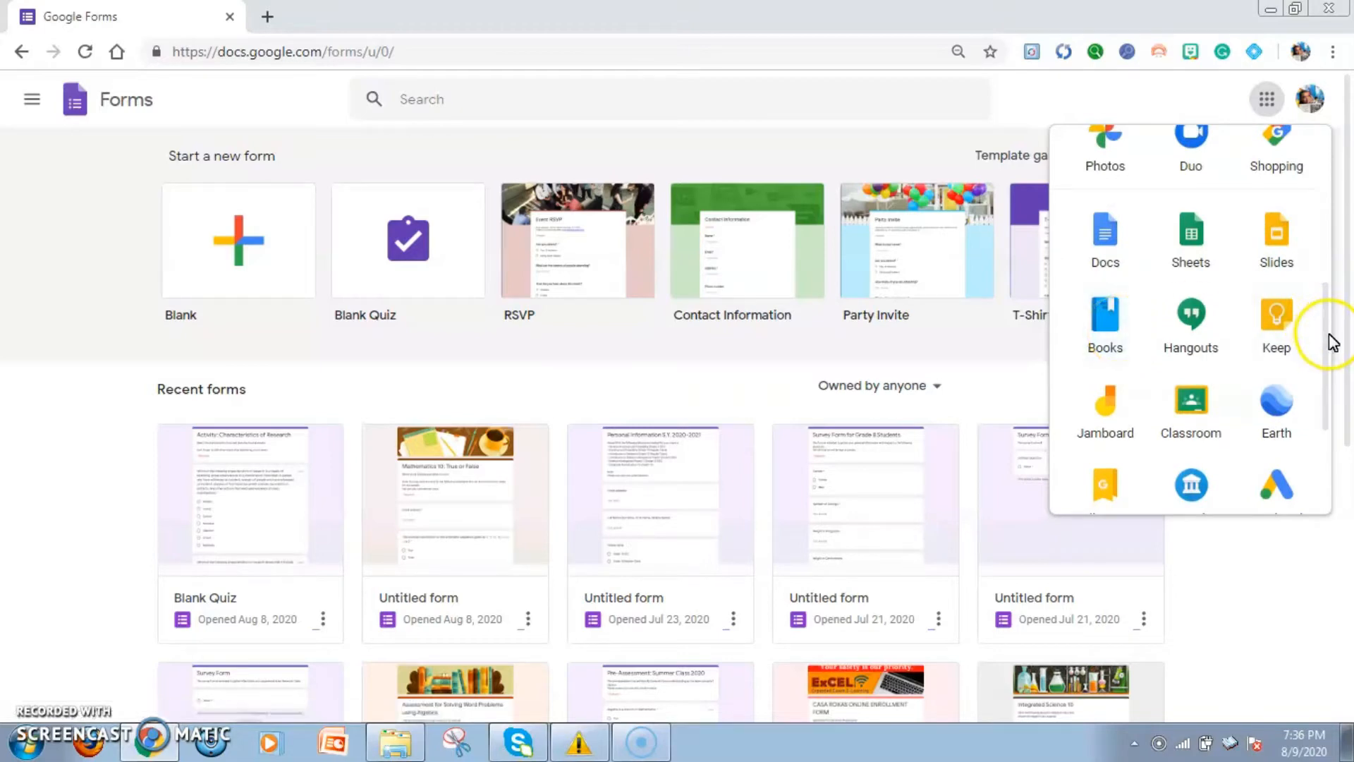
pyautogui.moveTo(1329, 347); pyautogui.dragTo(1330, 326)
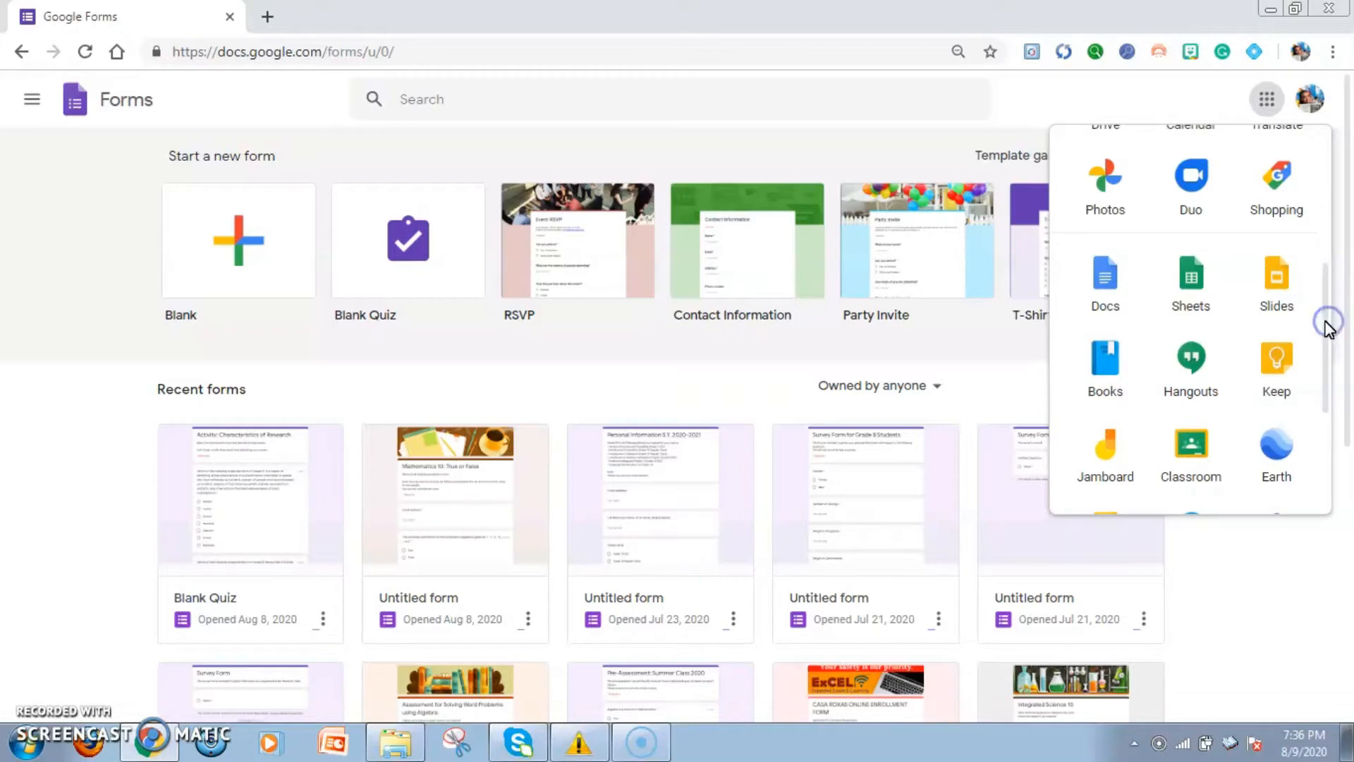
pyautogui.moveTo(1326, 326); pyautogui.dragTo(1323, 287)
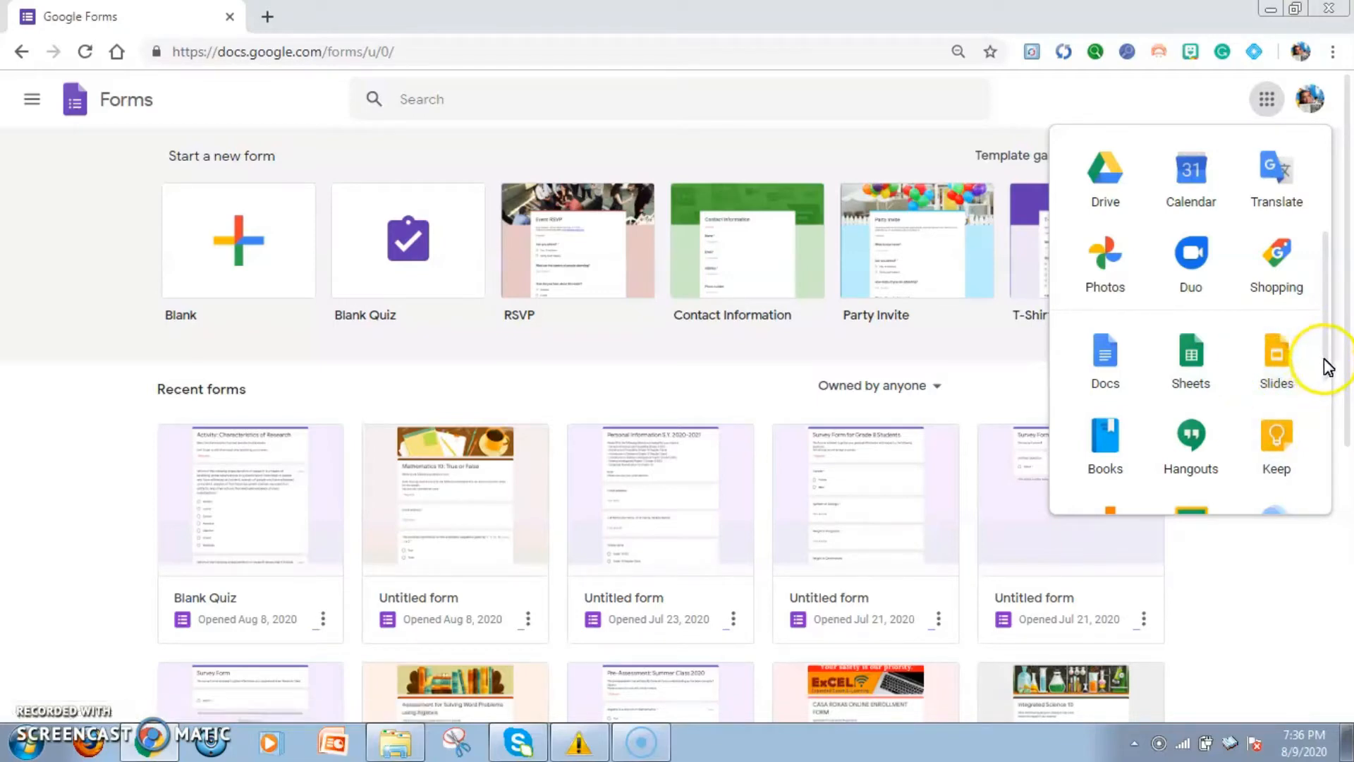
pyautogui.moveTo(1325, 366); pyautogui.dragTo(1329, 296)
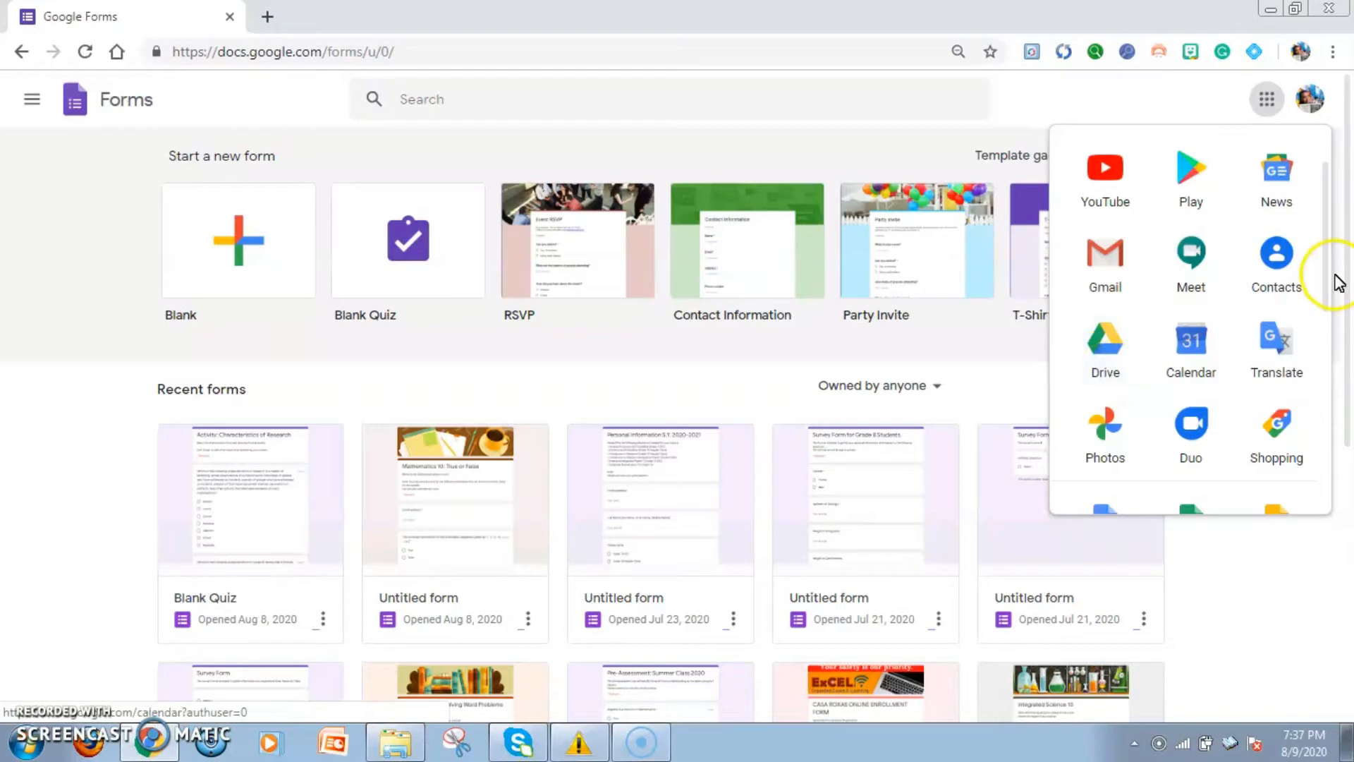
pyautogui.moveTo(1333, 275); pyautogui.dragTo(1327, 319)
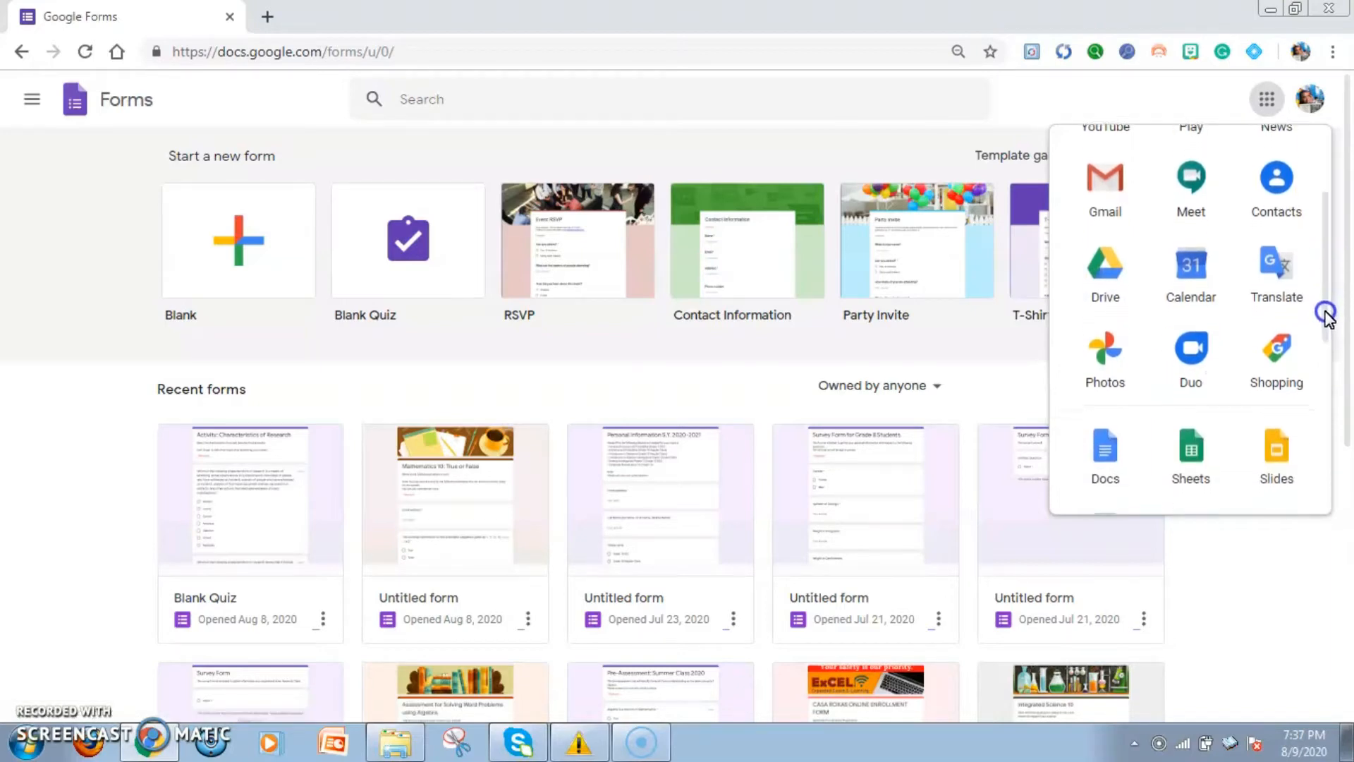
pyautogui.click(1192, 274)
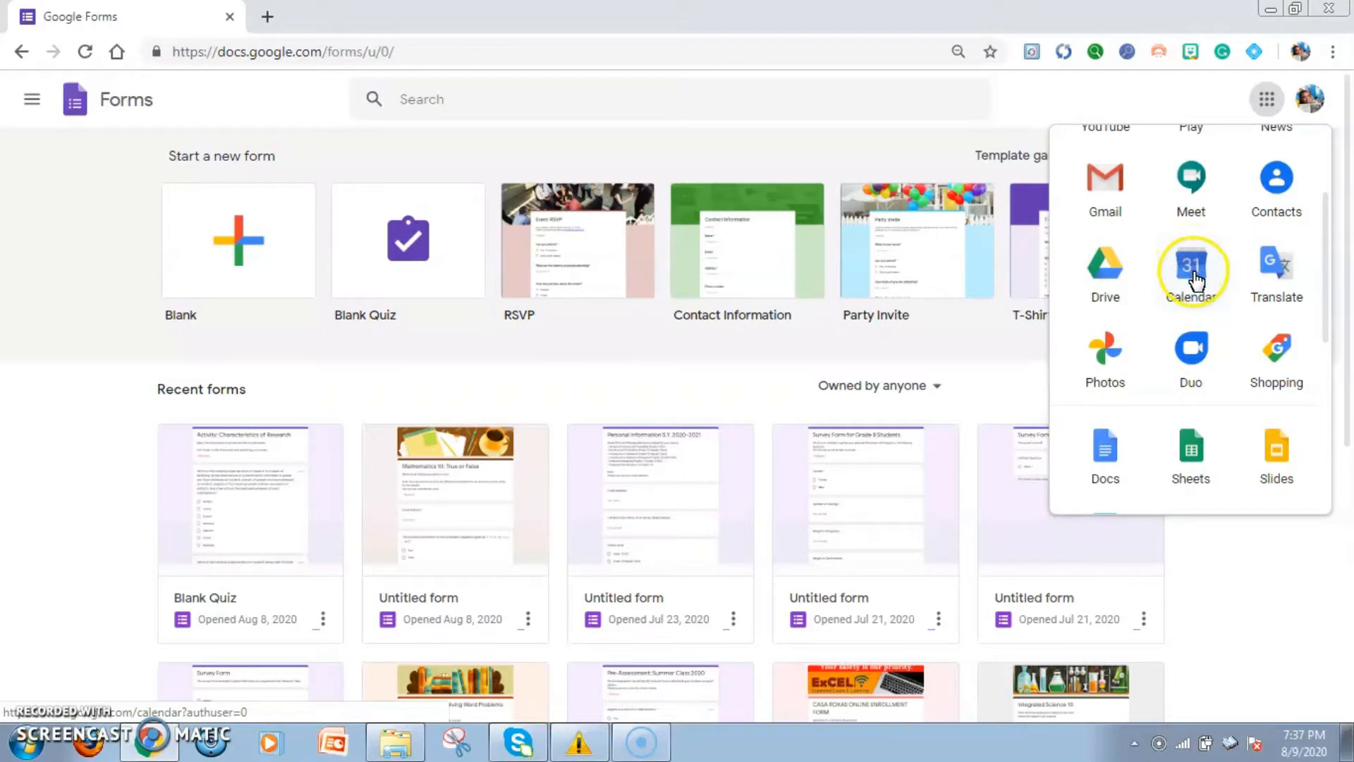
pyautogui.click(1206, 296)
pyautogui.click(1190, 272)
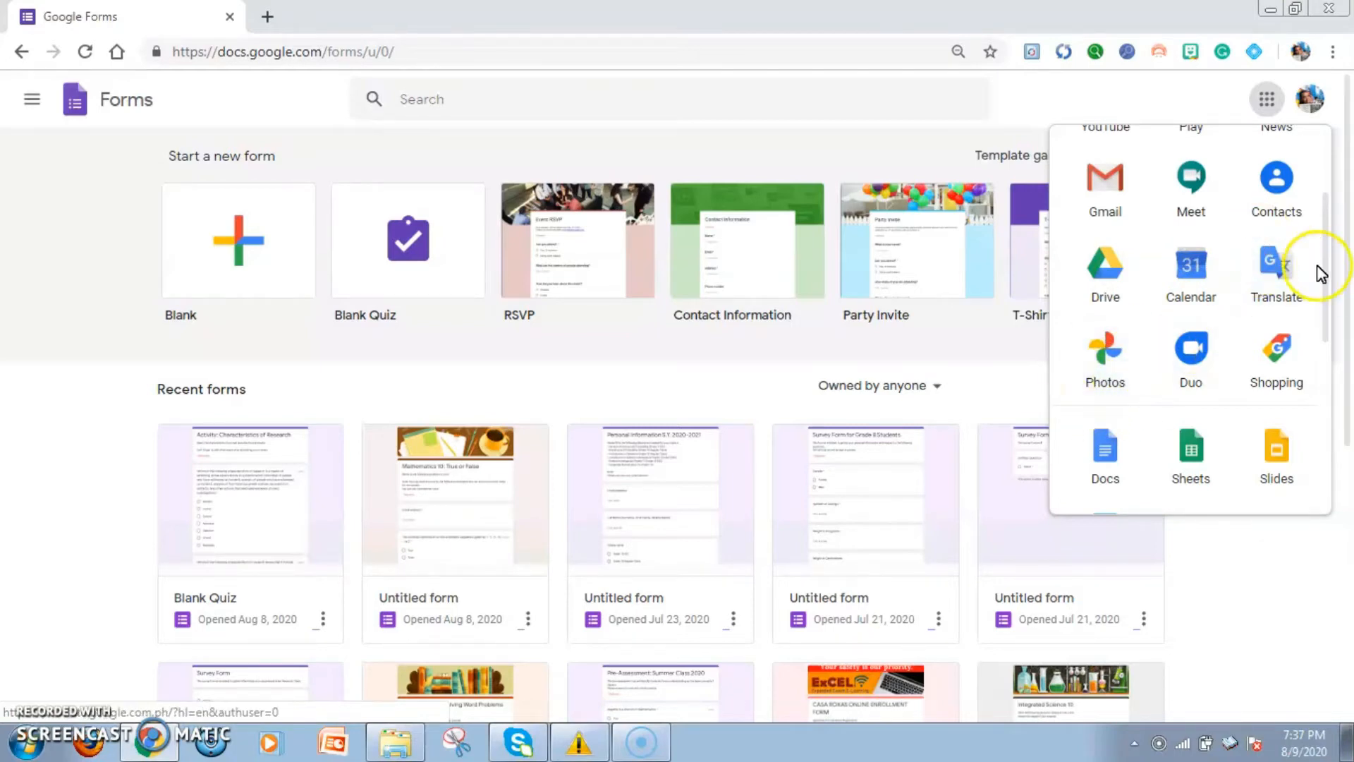
pyautogui.click(1195, 104)
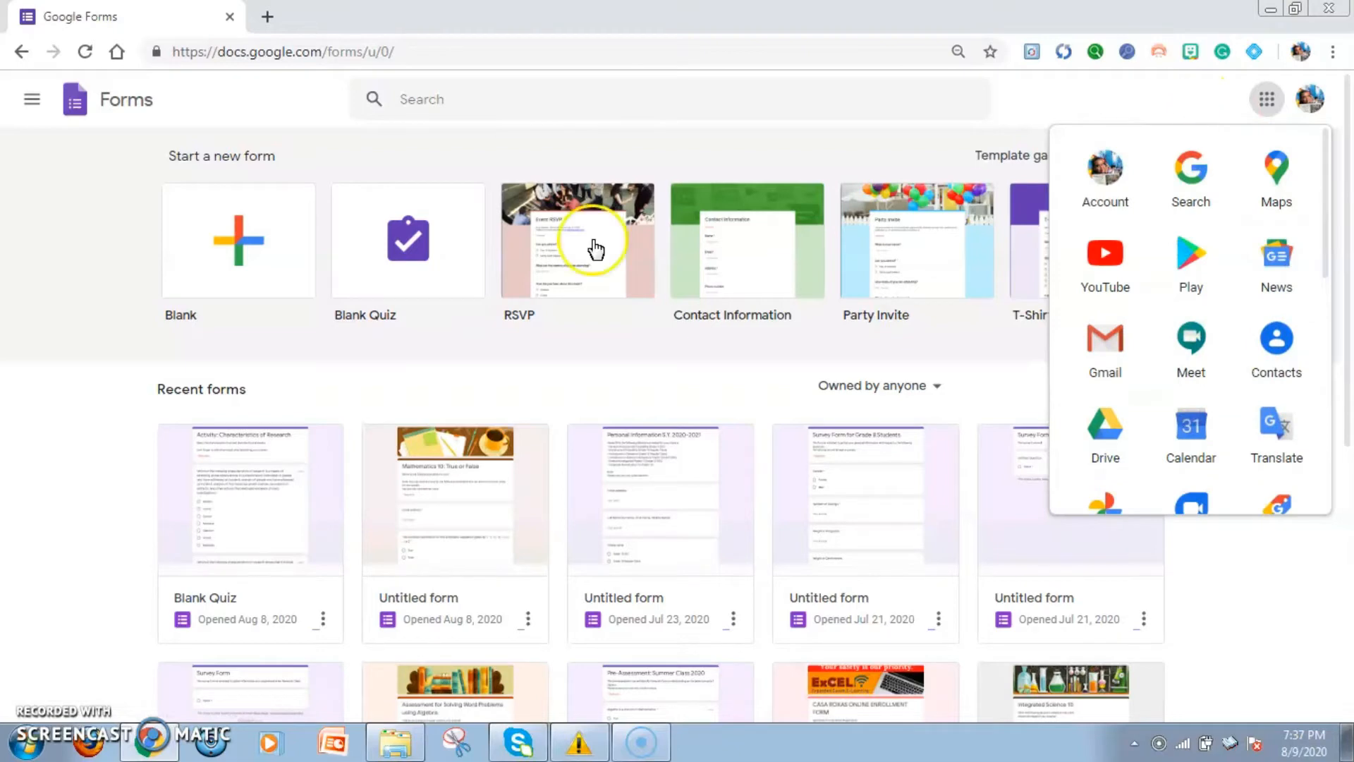
pyautogui.click(1027, 116)
pyautogui.click(1270, 99)
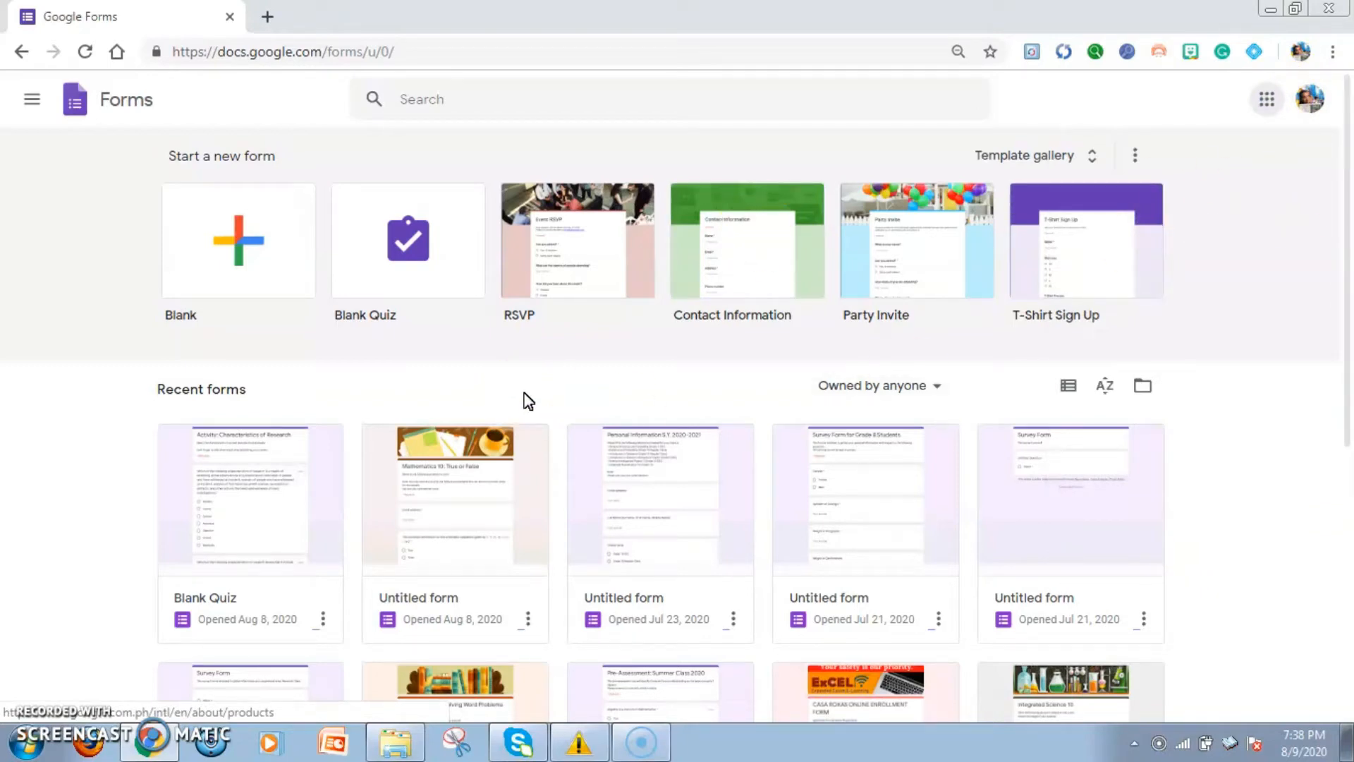
# Open the template gallery and look through the Personal, Work and Education form templates
pyautogui.click(1091, 163)
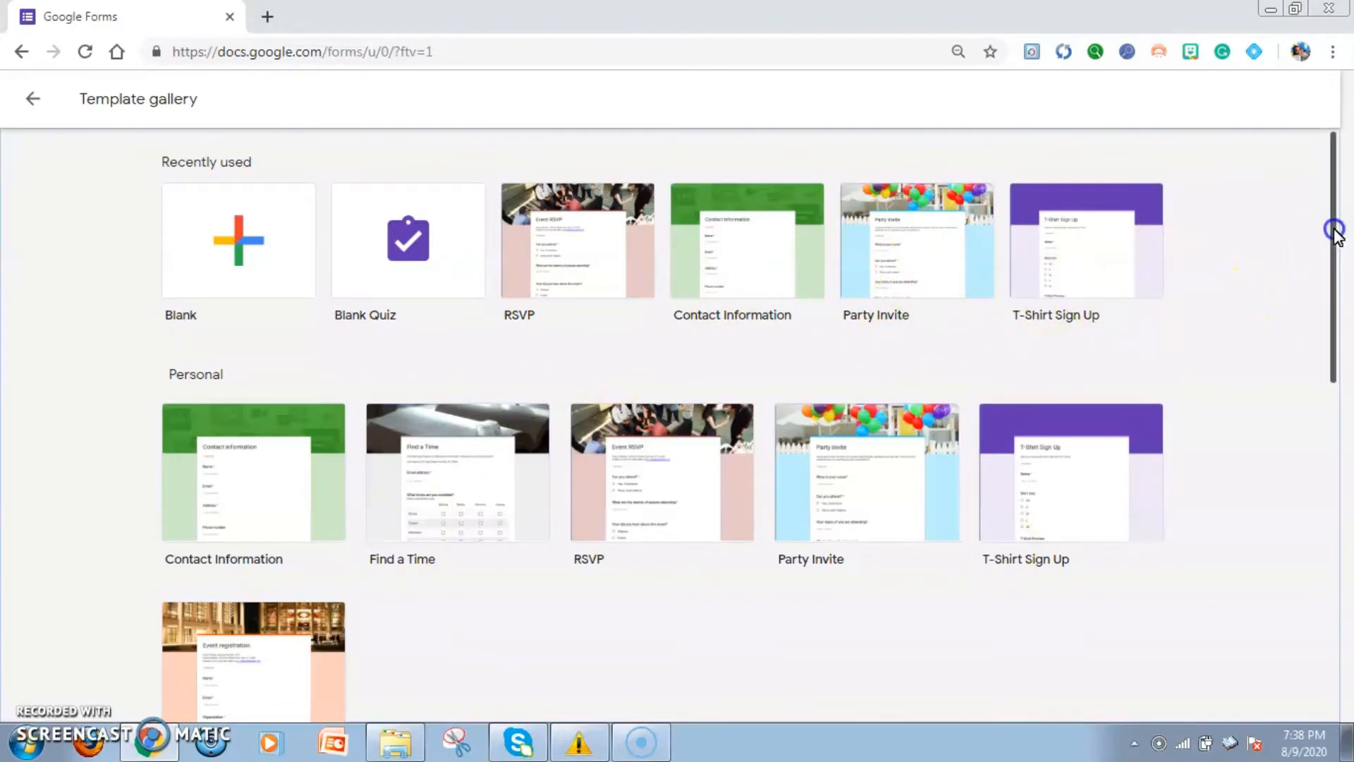
pyautogui.moveTo(1332, 230); pyautogui.dragTo(1348, 483)
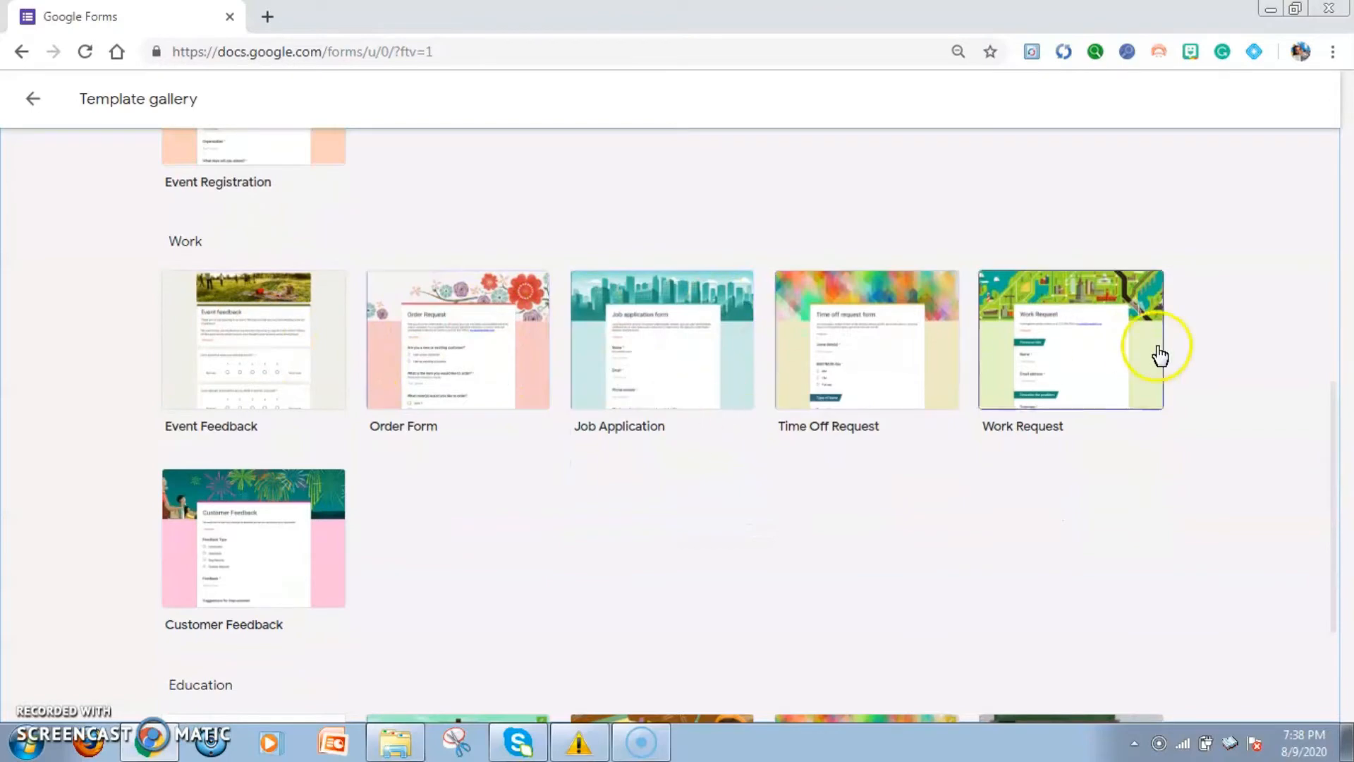
pyautogui.moveTo(1334, 454); pyautogui.dragTo(1335, 572)
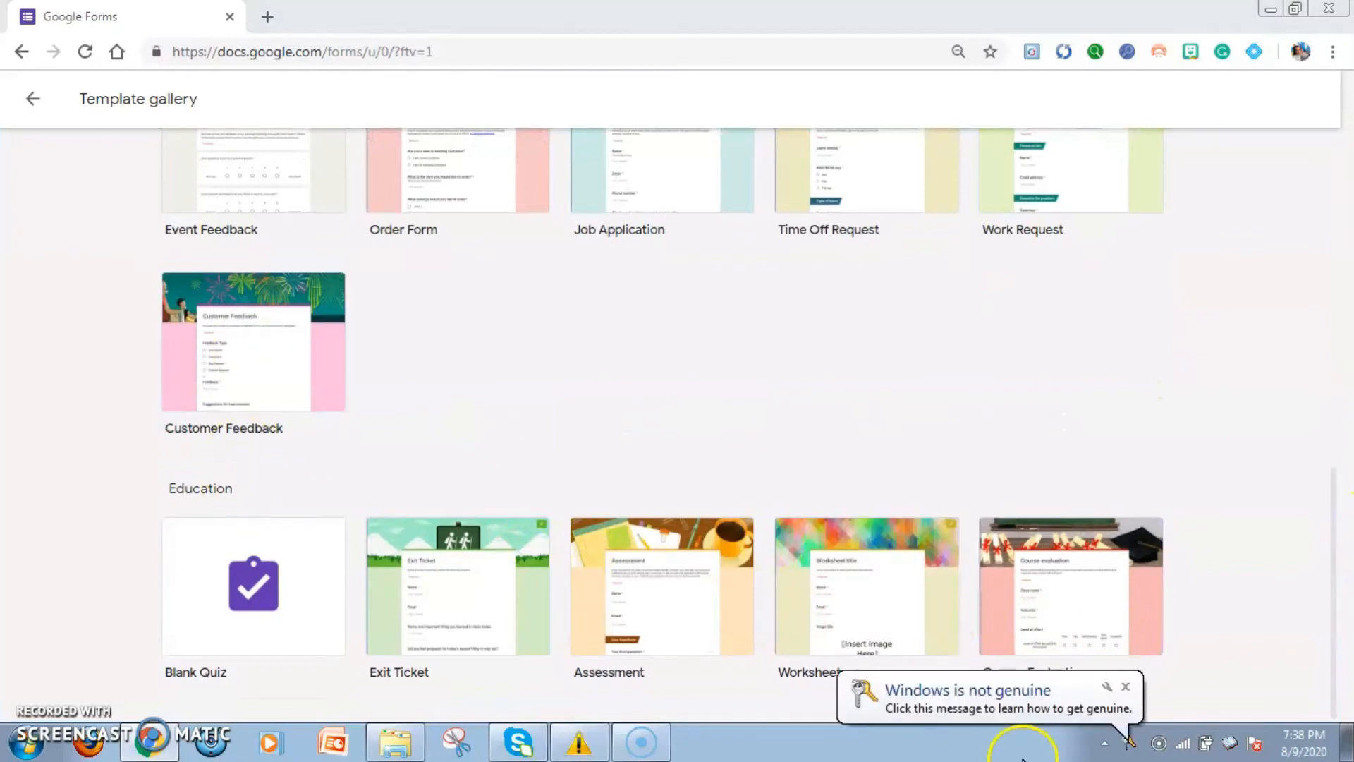
pyautogui.moveTo(1338, 621); pyautogui.dragTo(1338, 237)
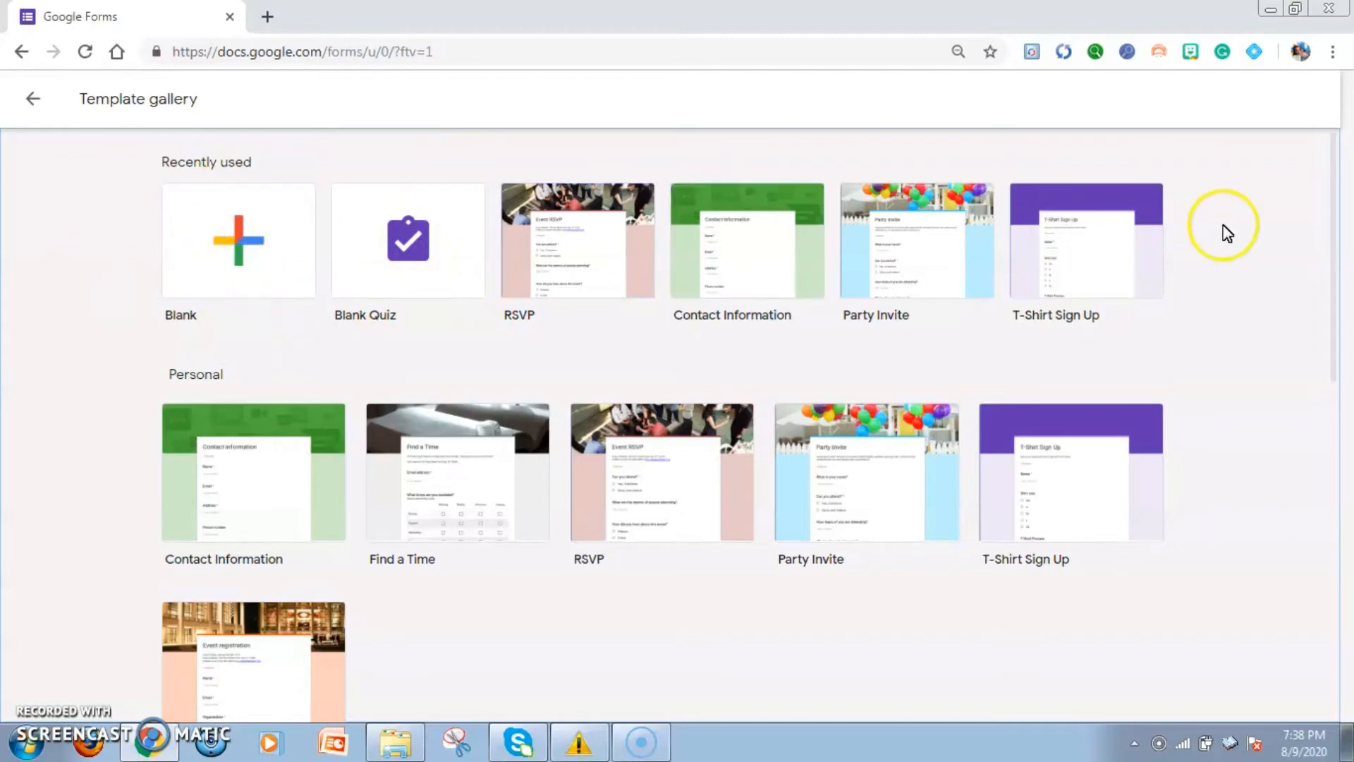
# Start a blank form from the template gallery, and go back to the Forms home page
pyautogui.click(240, 253)
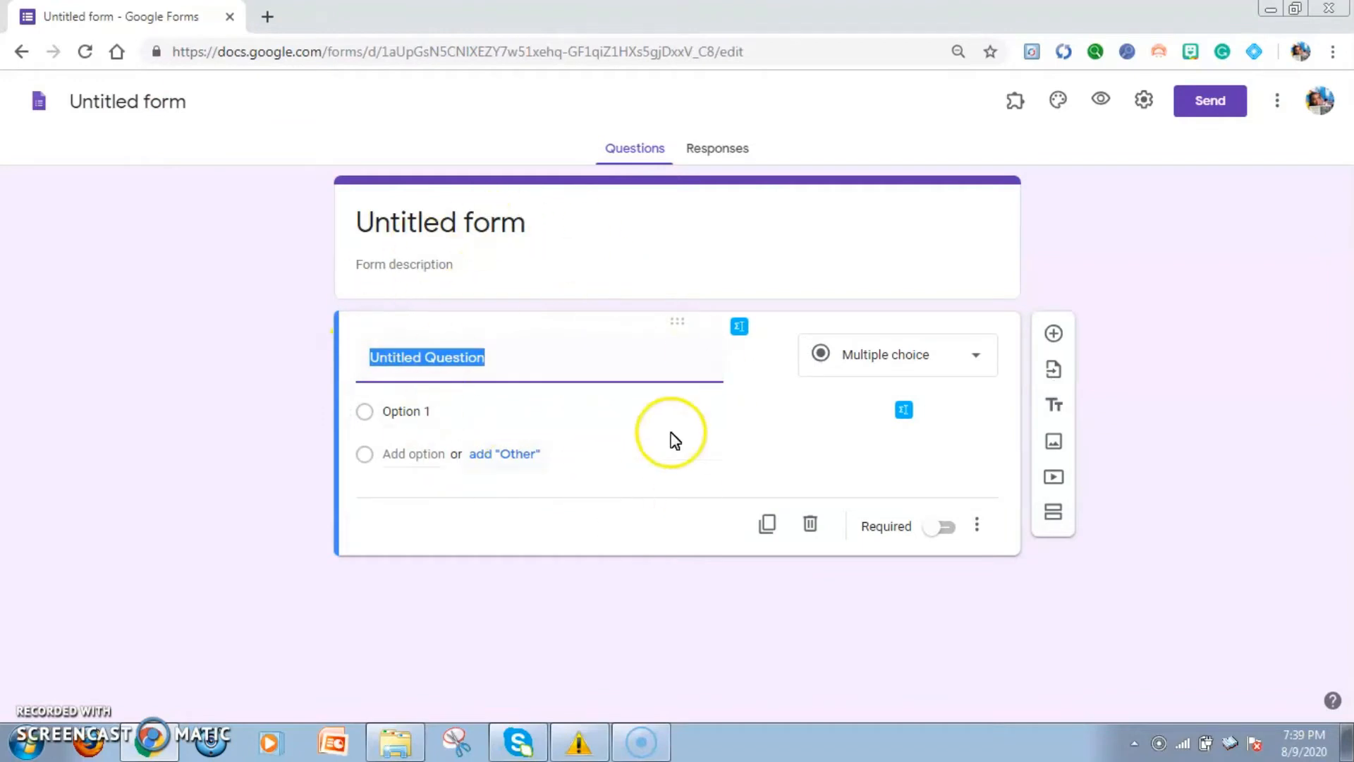
pyautogui.click(23, 53)
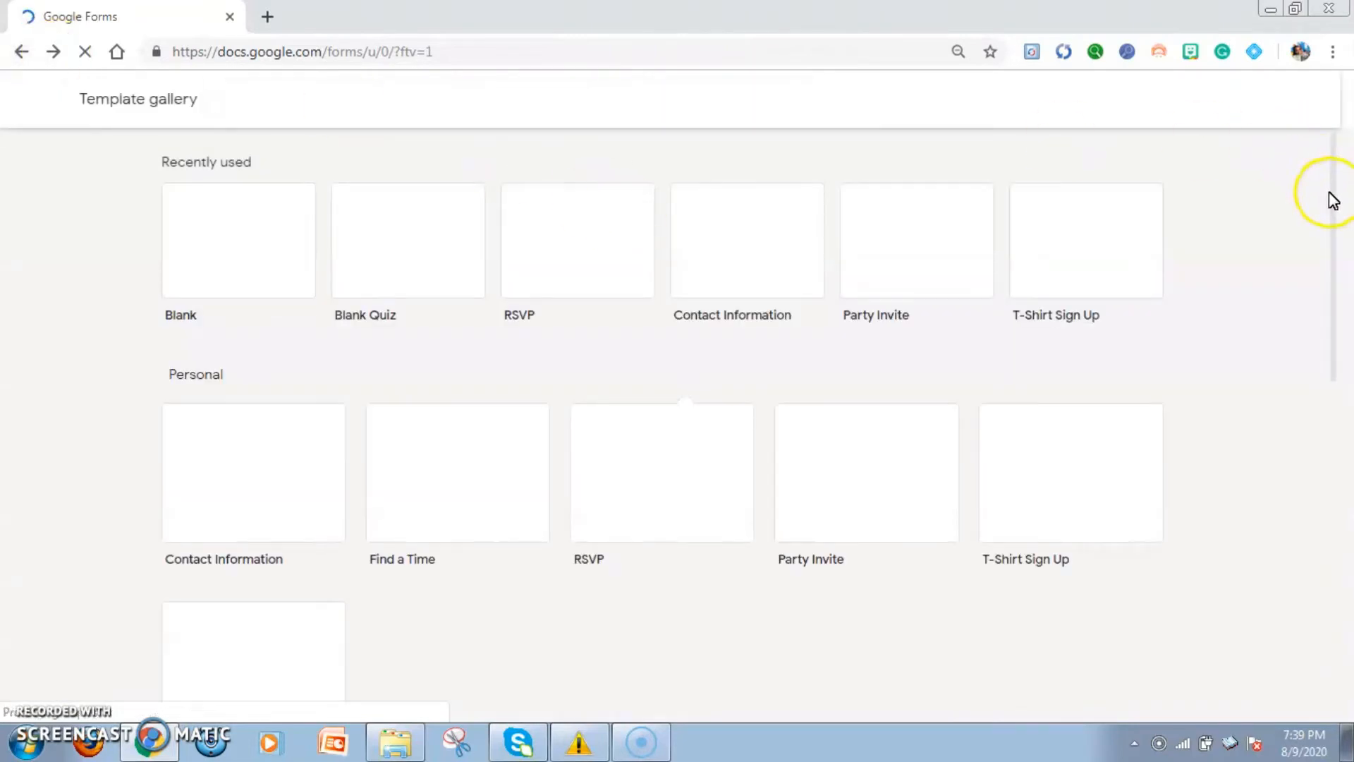
pyautogui.click(1333, 212)
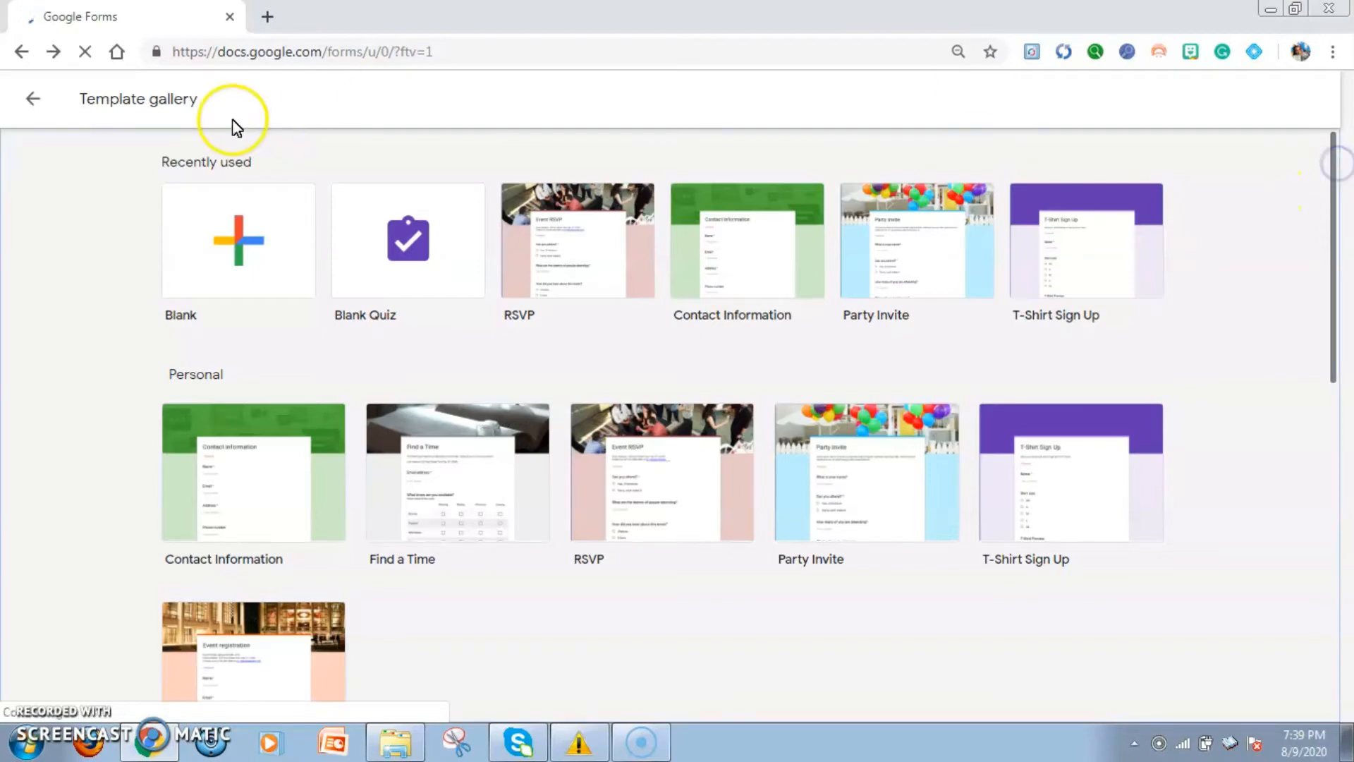
pyautogui.click(35, 101)
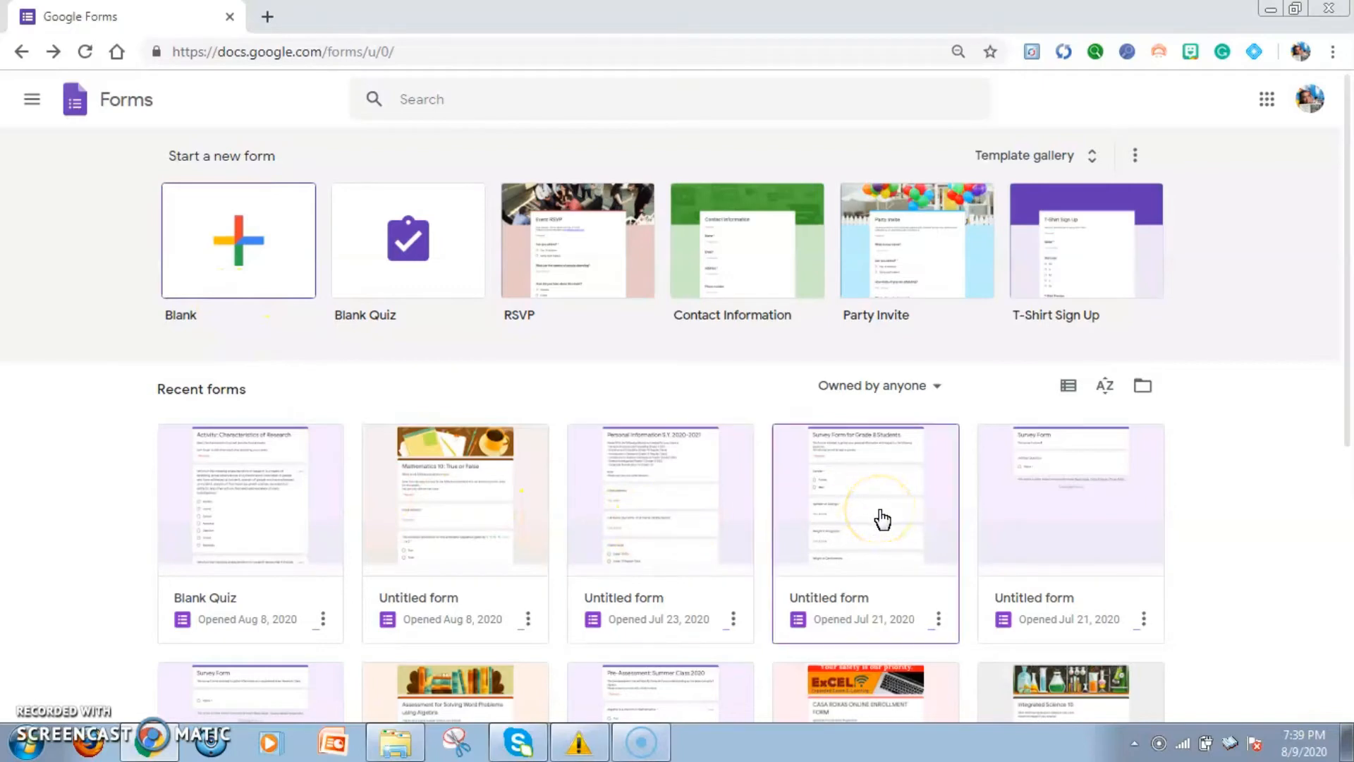
# Open the recent form titled Survey Form for Grade 8 Students and look through its questions
pyautogui.moveTo(1344, 266); pyautogui.dragTo(1343, 303)
pyautogui.click(880, 438)
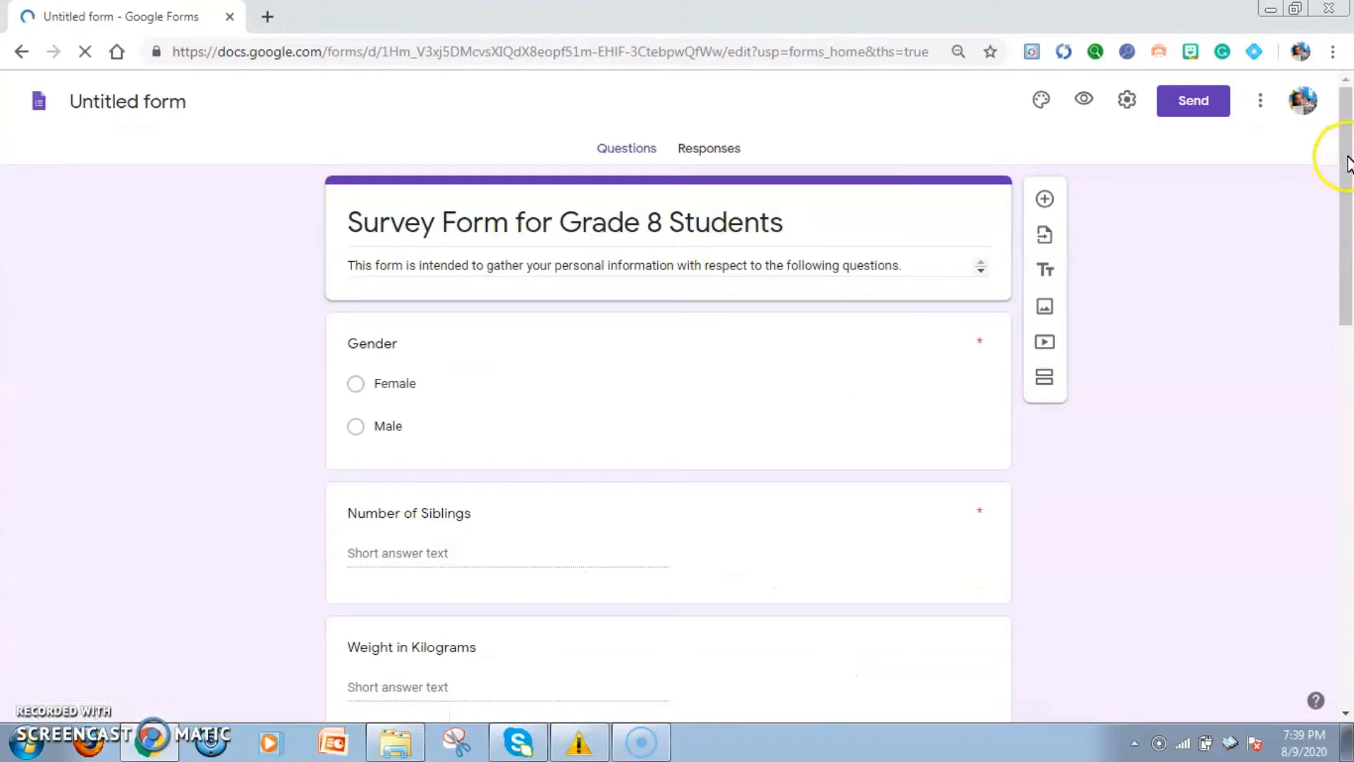
pyautogui.scroll(-3, 1348, 233)
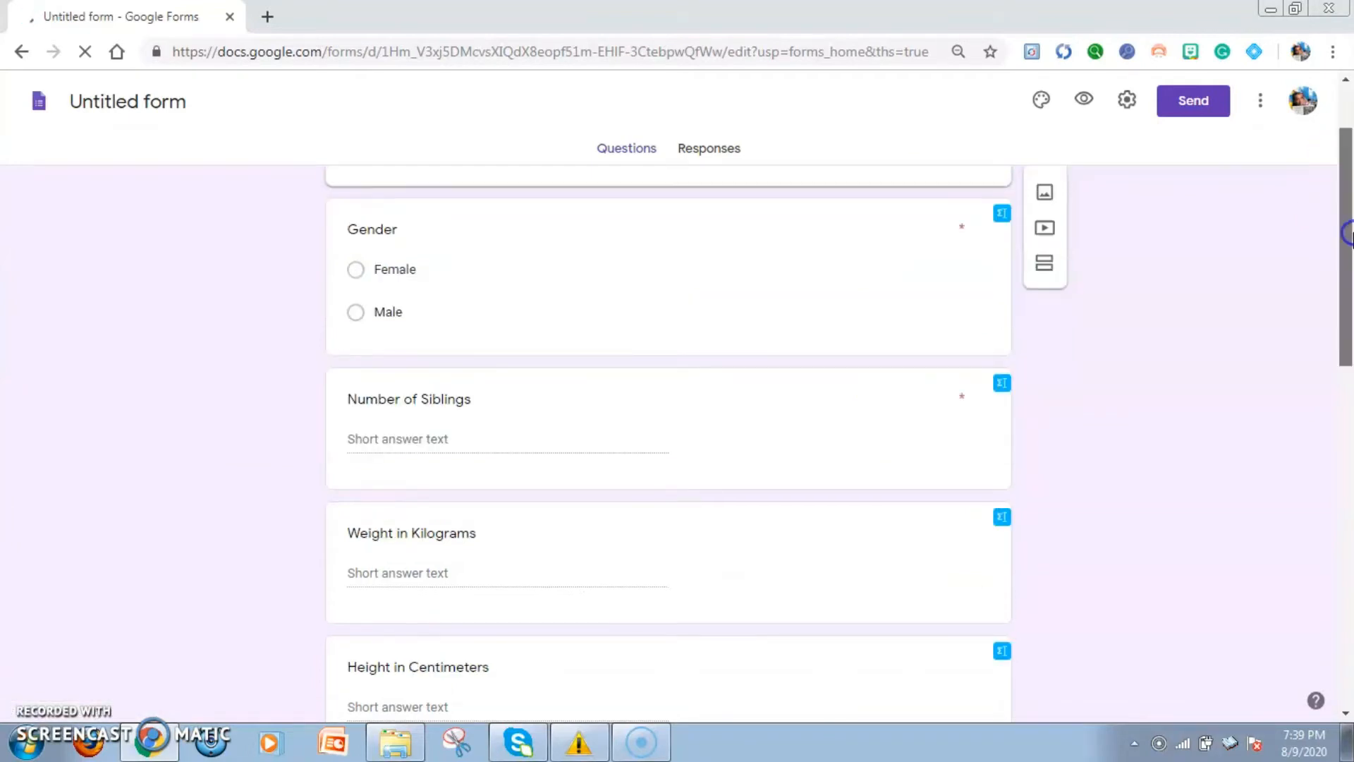
pyautogui.click(1346, 299)
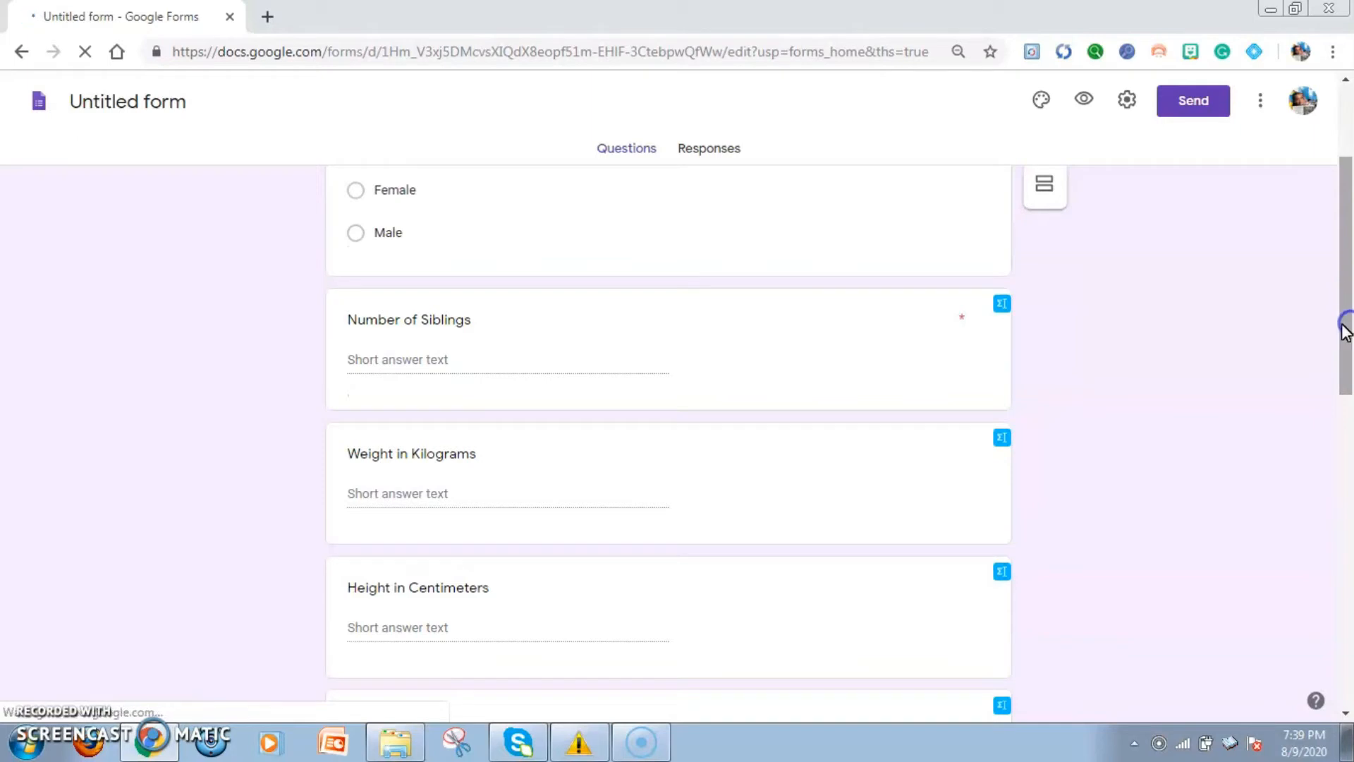
pyautogui.scroll(-2, 1346, 353)
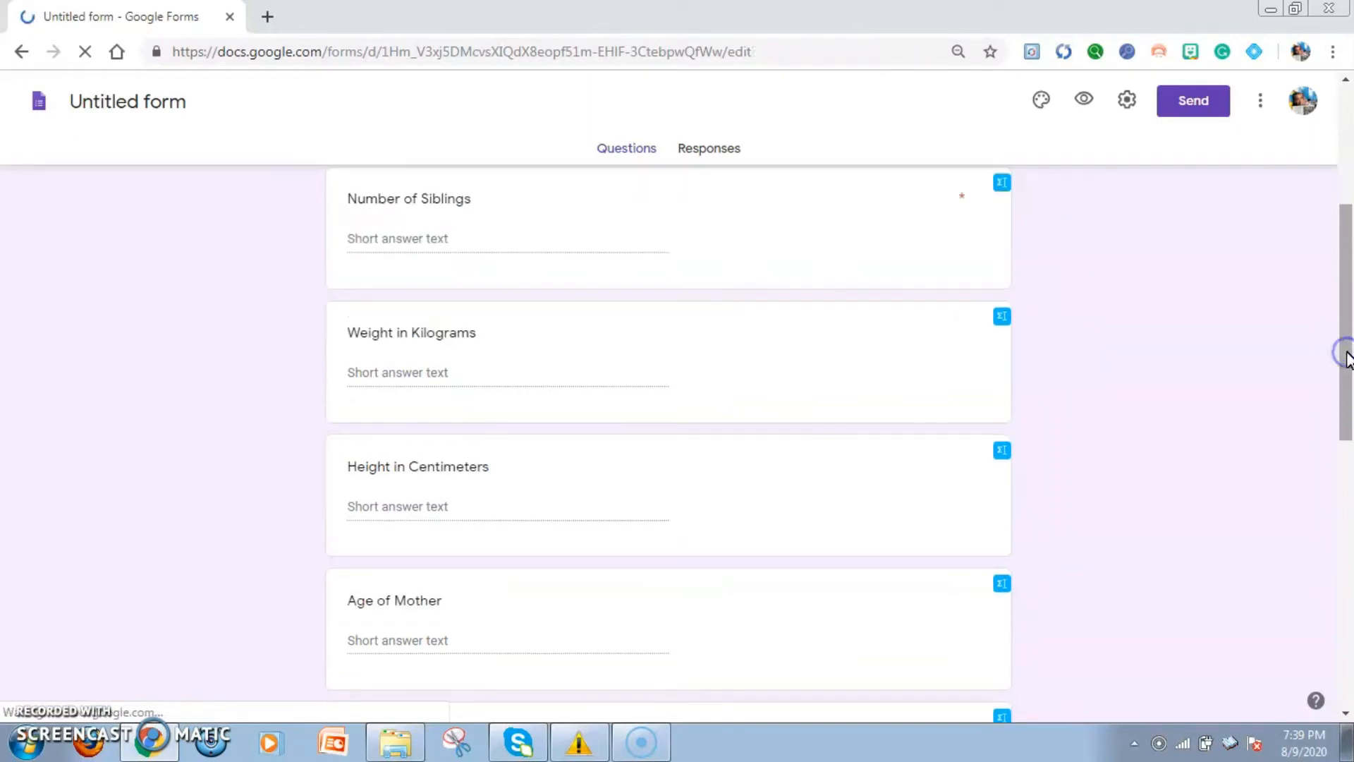
pyautogui.moveTo(1346, 352); pyautogui.dragTo(1348, 185)
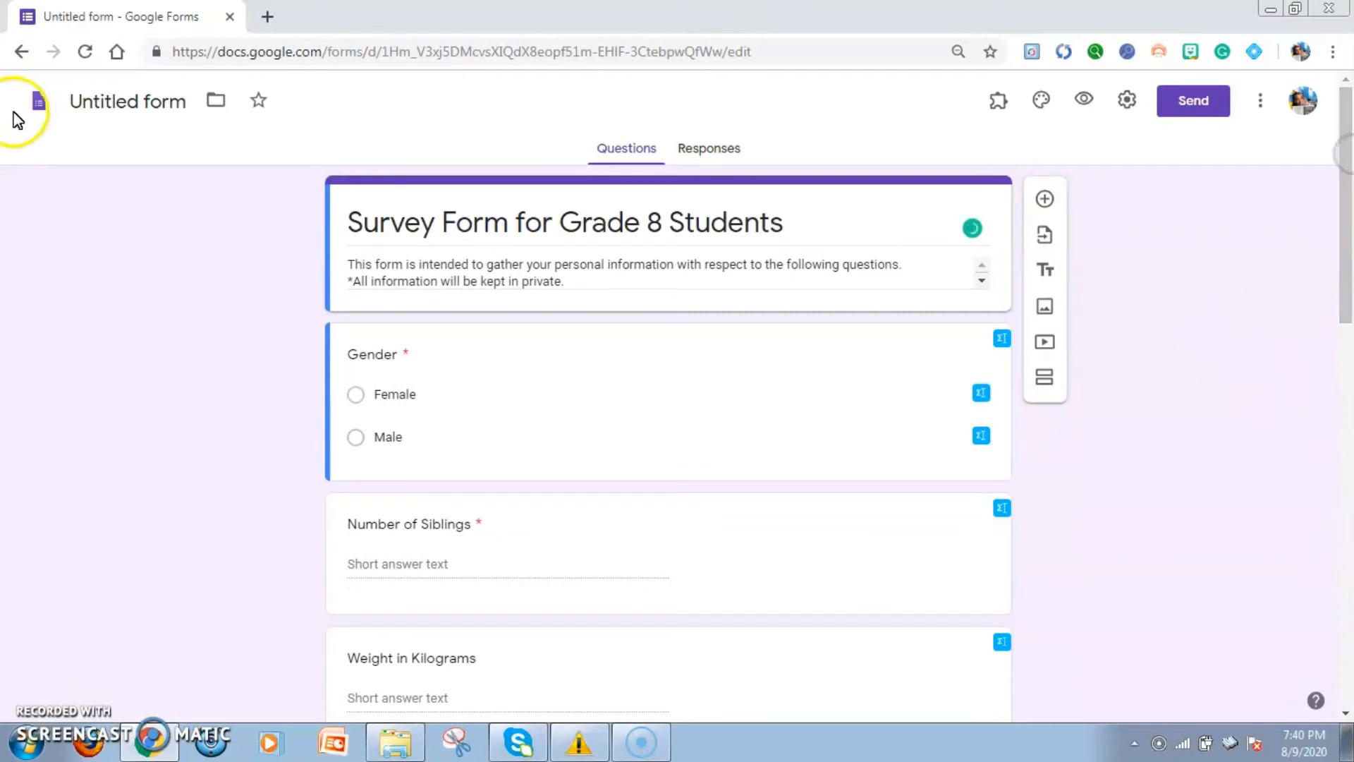
# Return to the Forms home page and create a new blank form
pyautogui.click(25, 57)
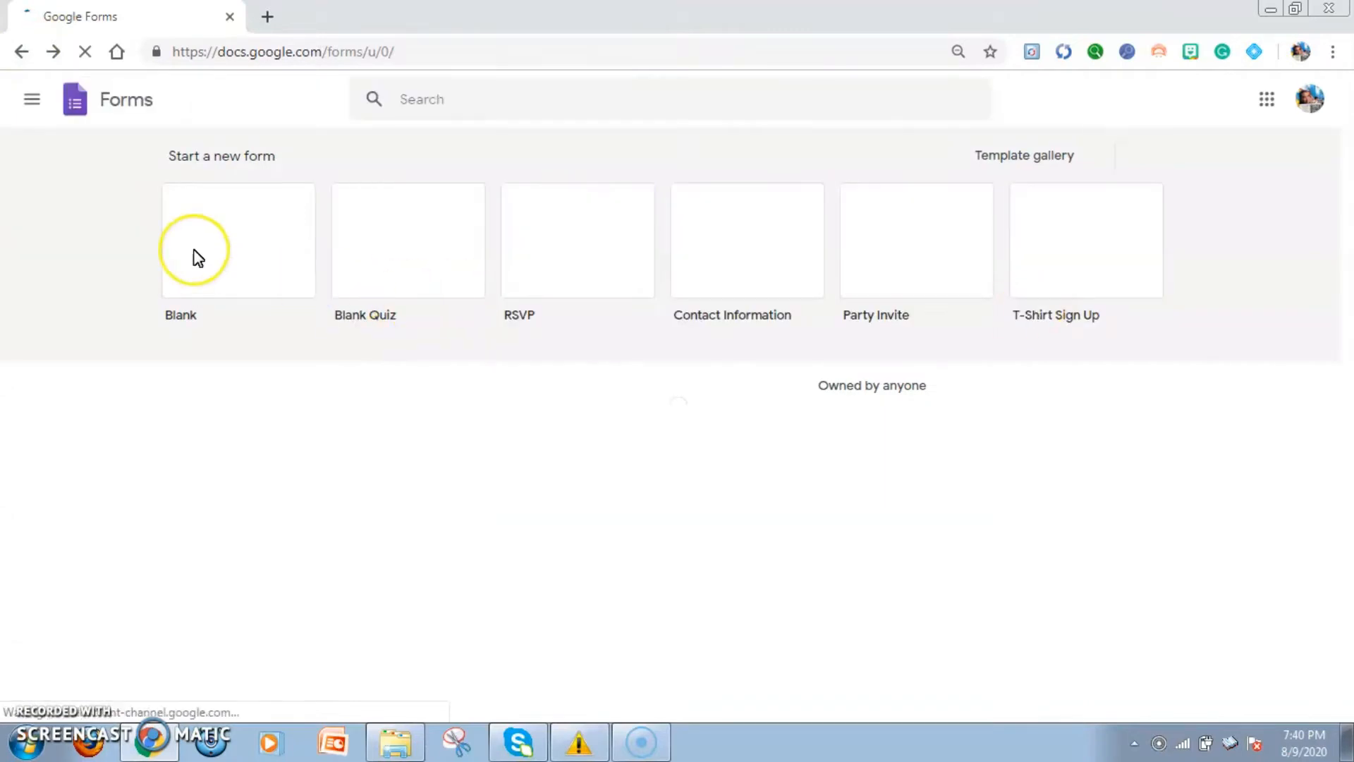
pyautogui.scroll(-1, 198, 258)
pyautogui.click(229, 196)
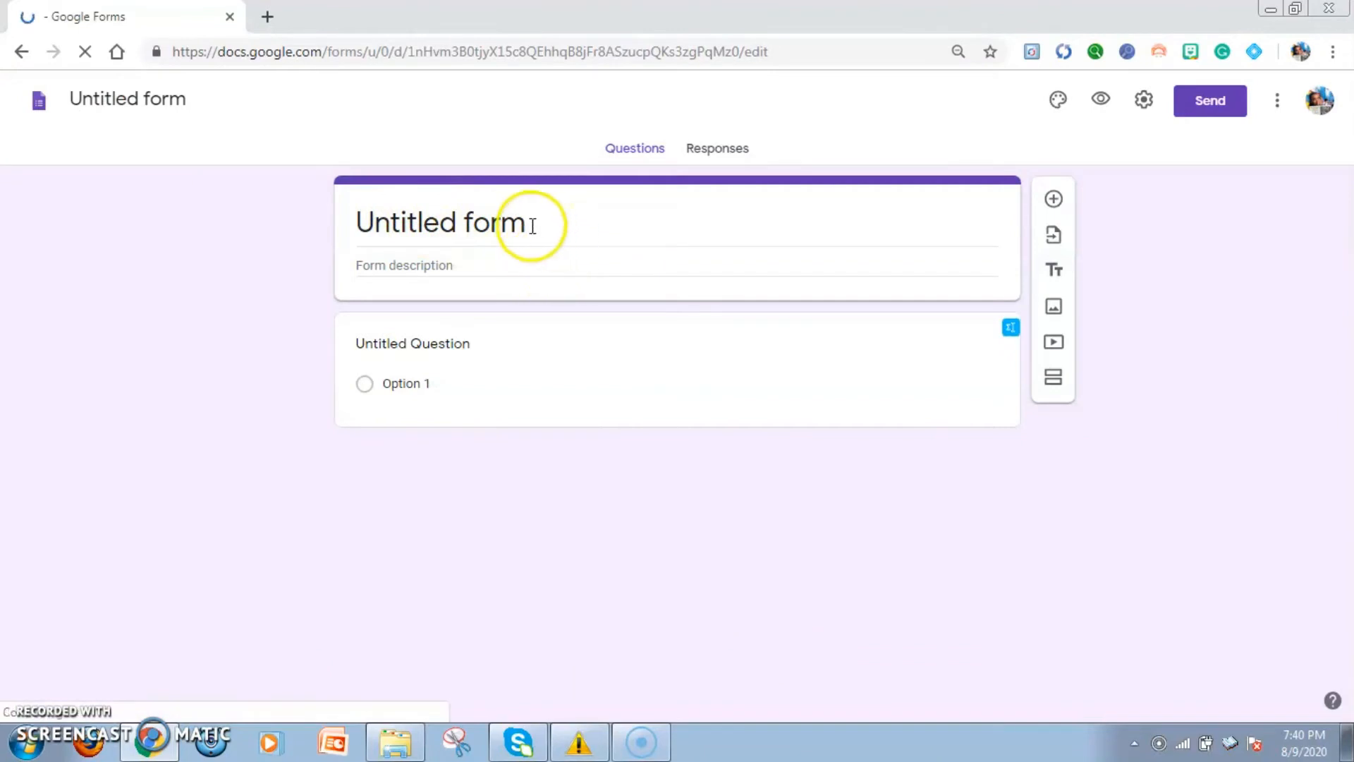
# Replace the default form title with "Survey Form for Grade 9 Students"
pyautogui.click(515, 228)
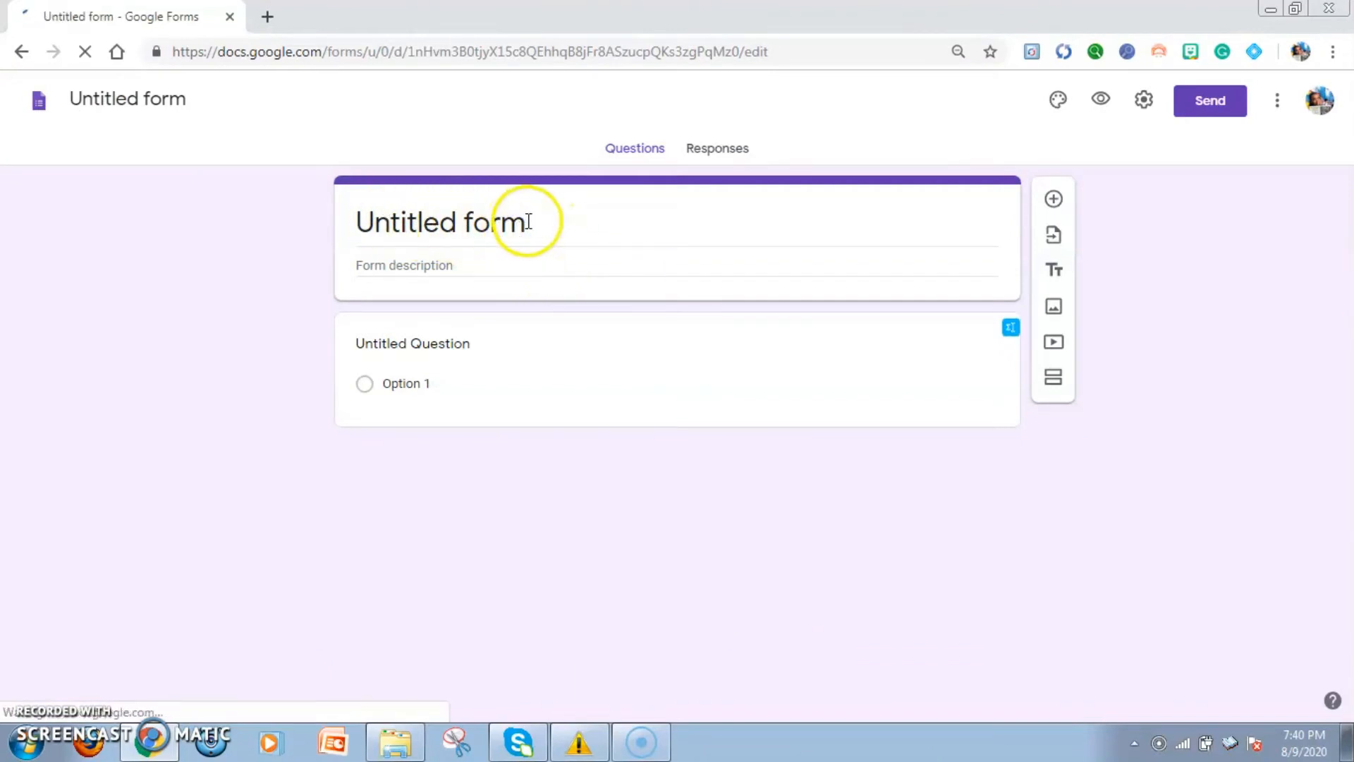
pyautogui.click(210, 220)
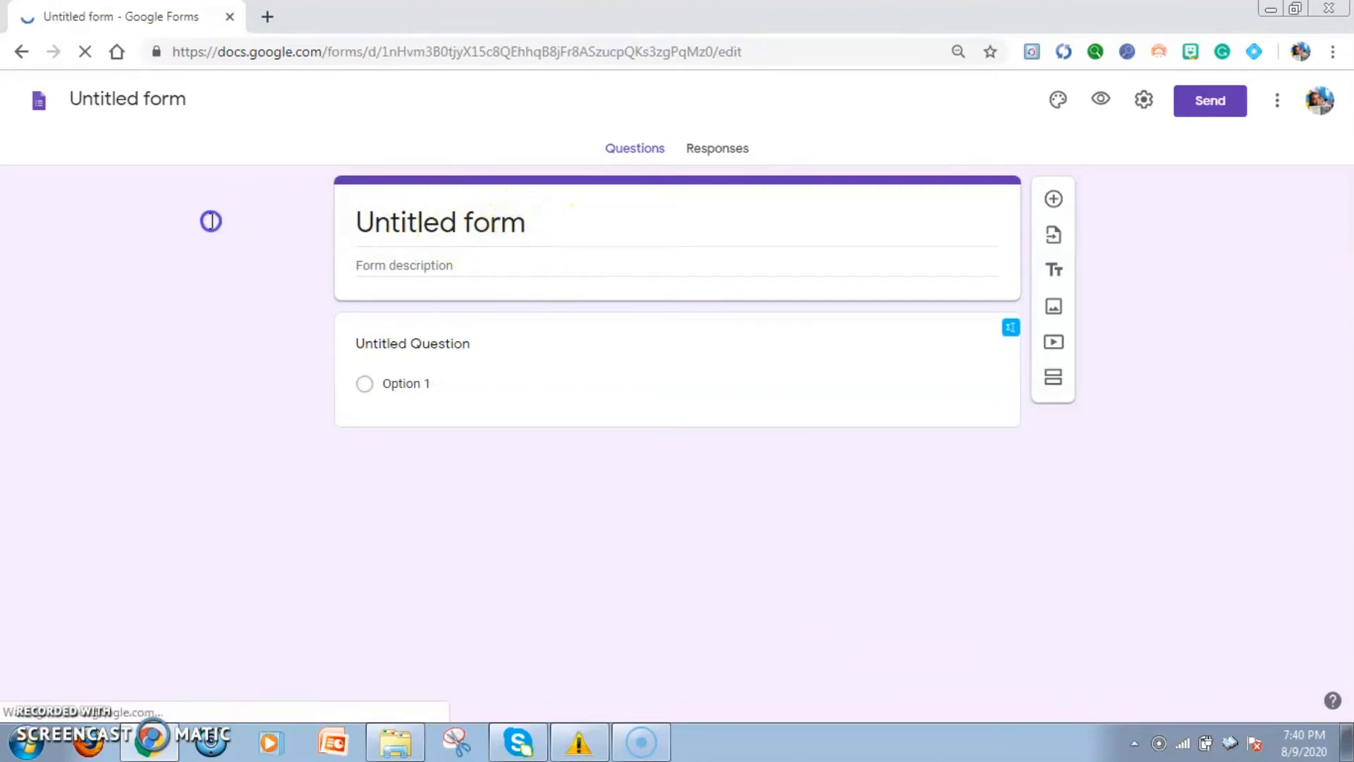
pyautogui.click(445, 219)
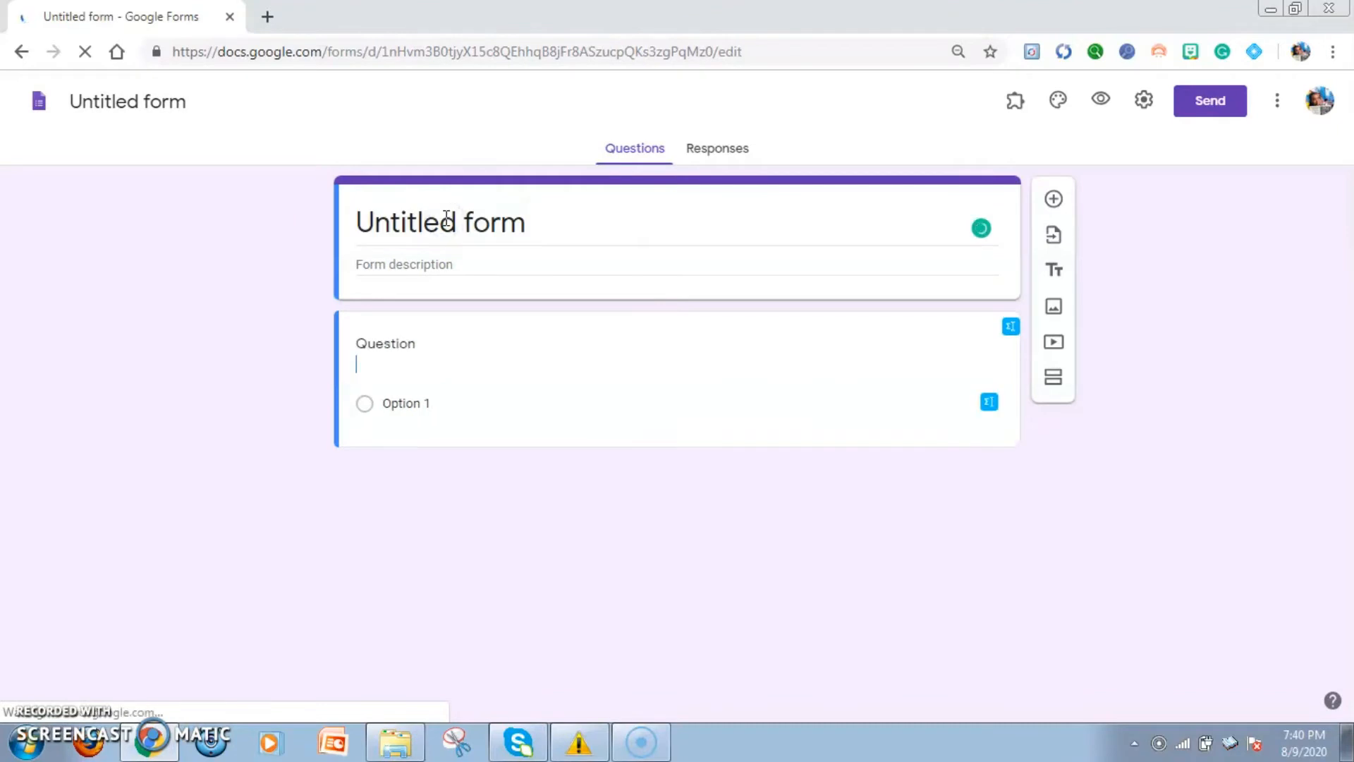
pyautogui.moveTo(533, 224); pyautogui.dragTo(380, 228)
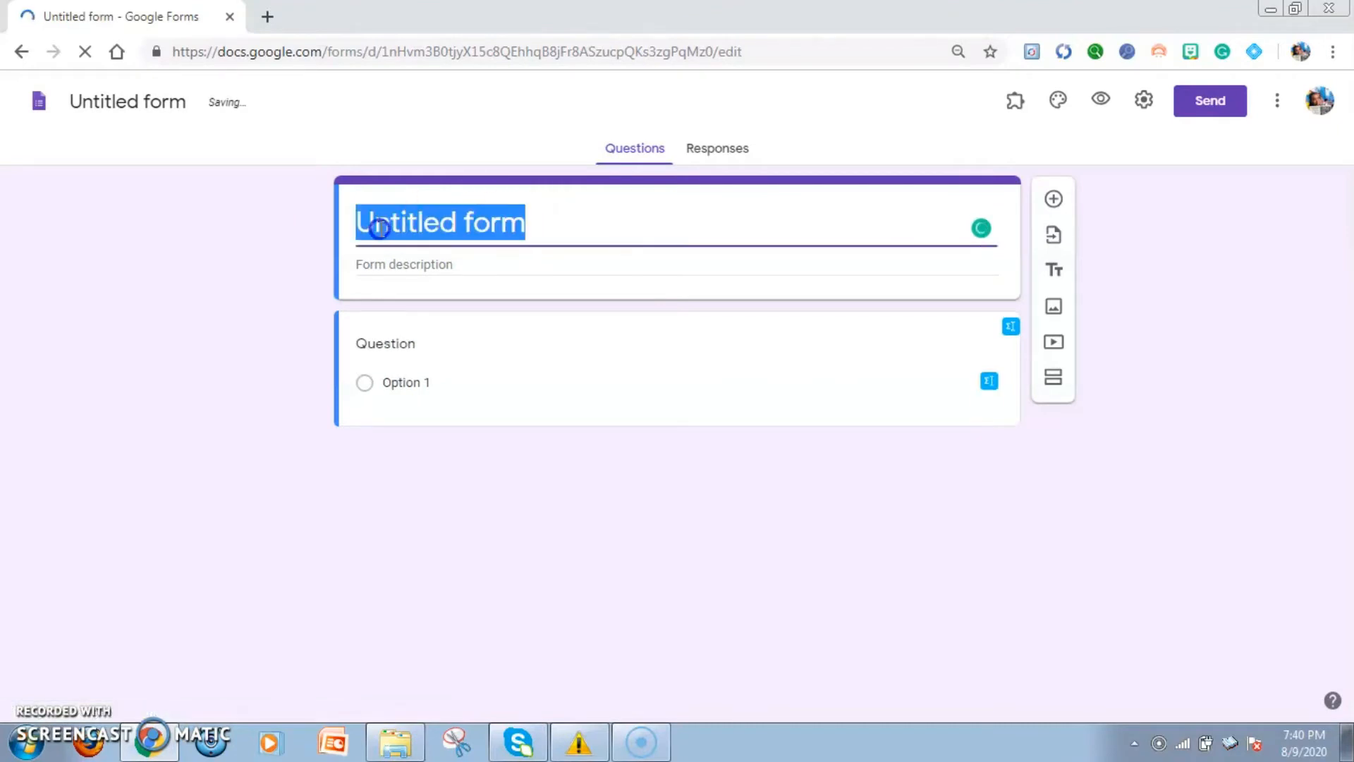
pyautogui.press('BackSpace')
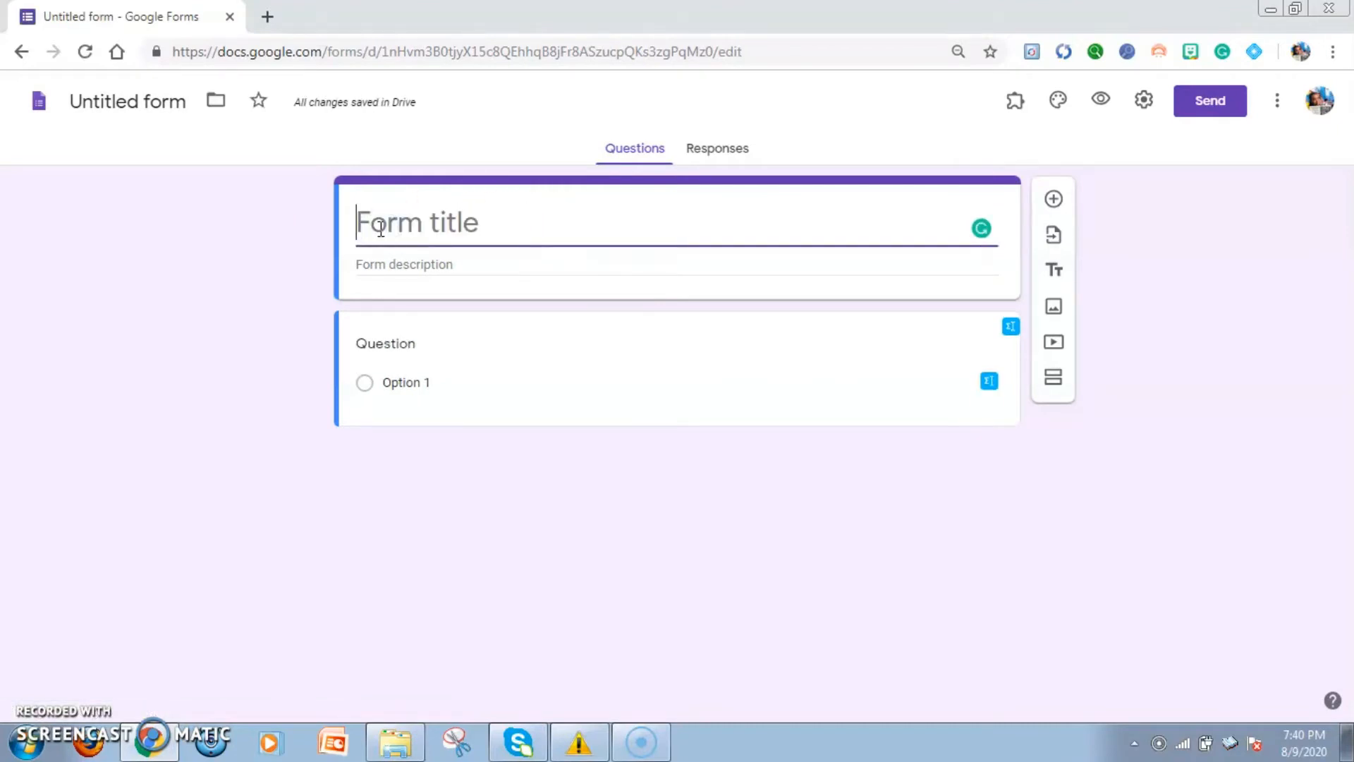
pyautogui.write('Survey Form for Grade 9')
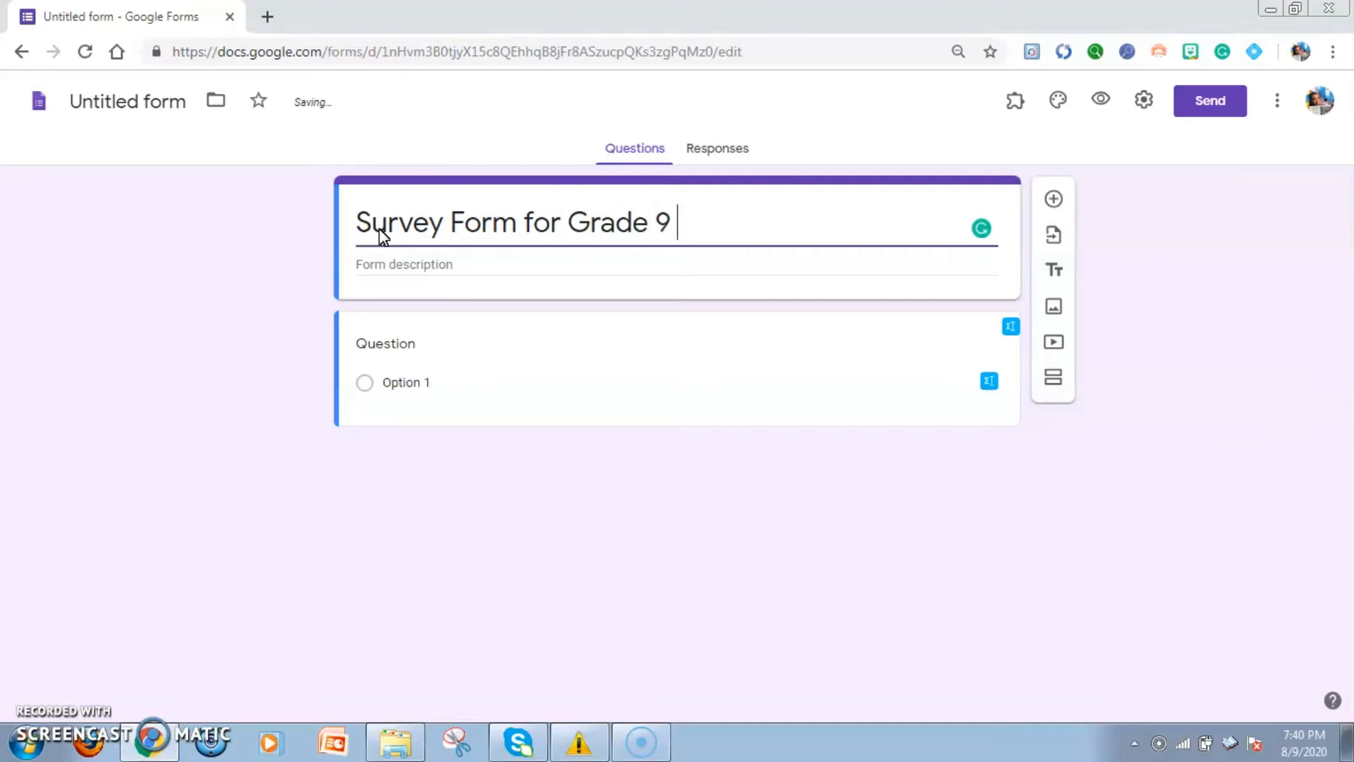
pyautogui.click(377, 250)
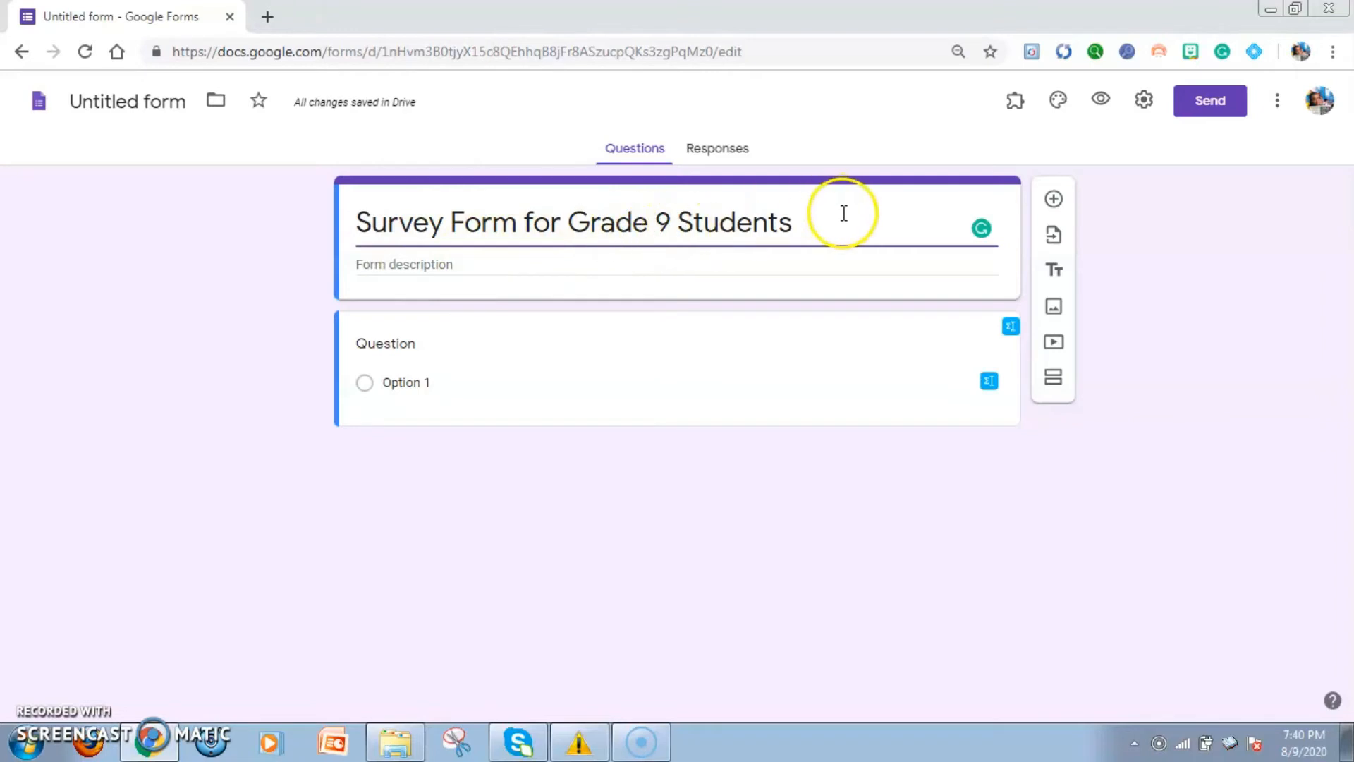
# Rewrite the form title after "Survey Form" so it reads "Survey Form: Personal Information Grade 9"
pyautogui.moveTo(844, 214); pyautogui.dragTo(502, 220)
pyautogui.press('BackSpace')
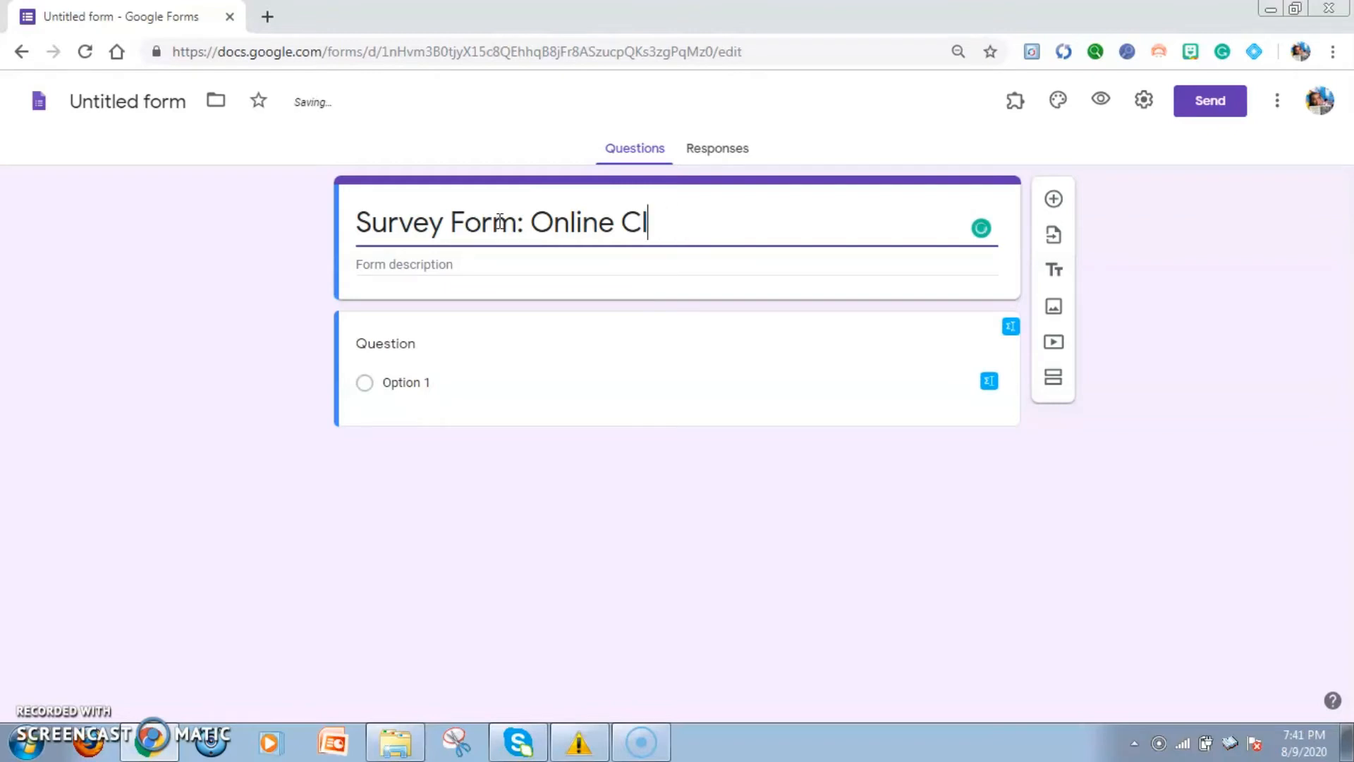
pyautogui.press('BackSpace')
pyautogui.press('BackSpace')
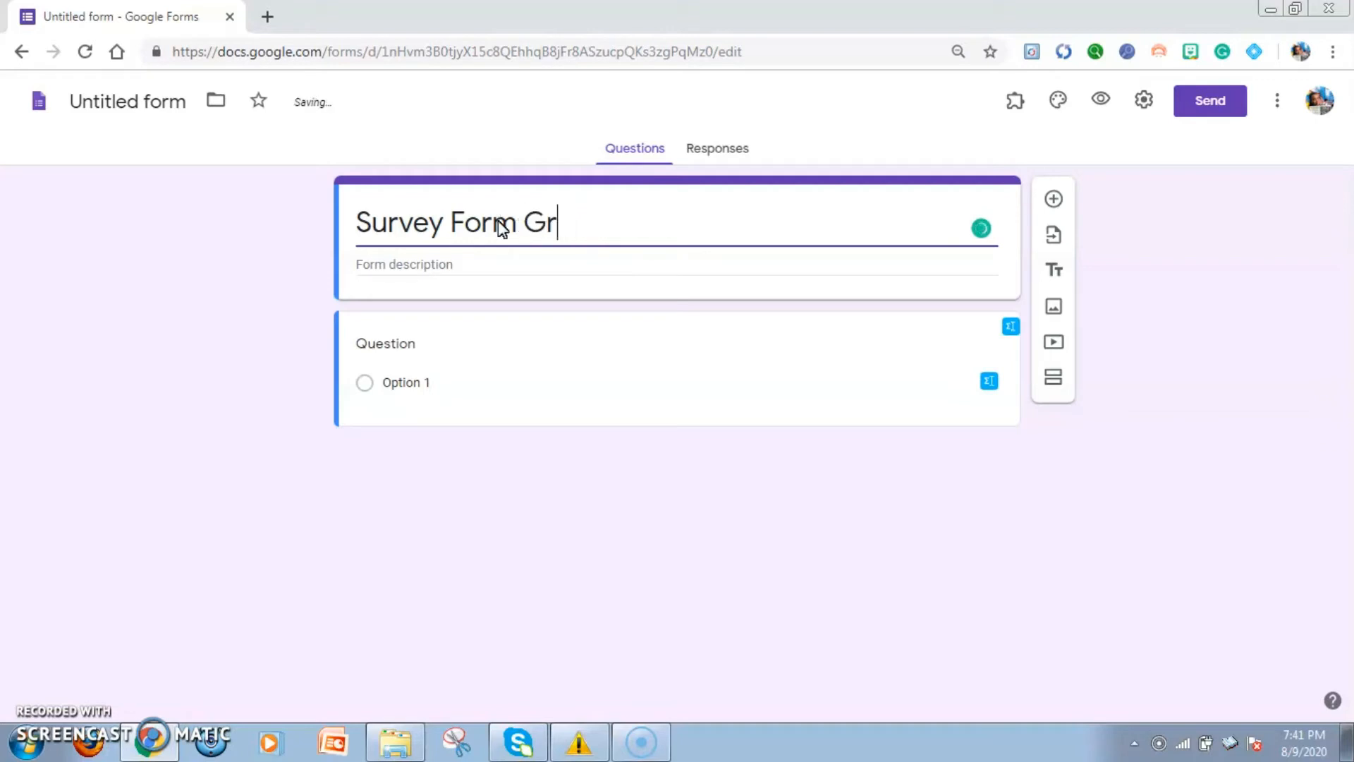
pyautogui.press('BackSpace')
pyautogui.press('BackSpace')
pyautogui.write(': Pe')
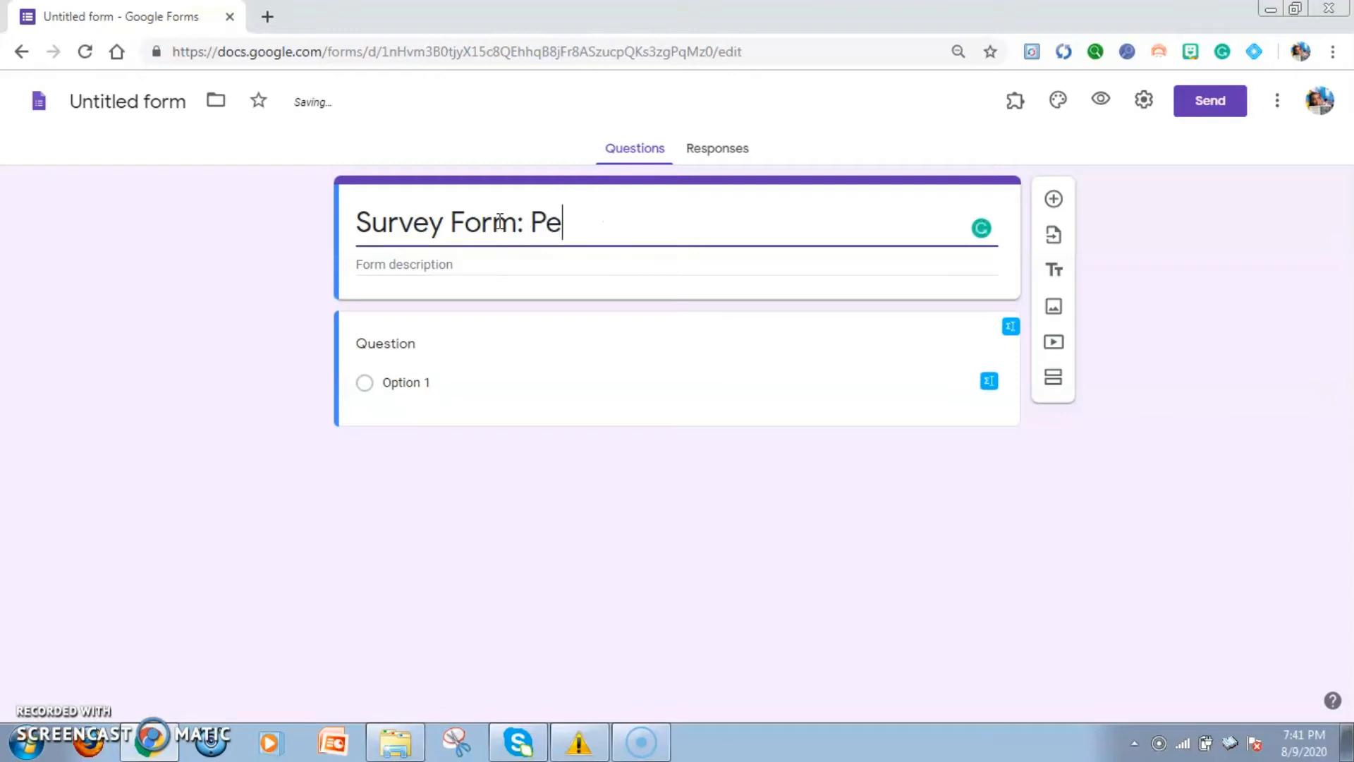
pyautogui.write('rsonal Inf')
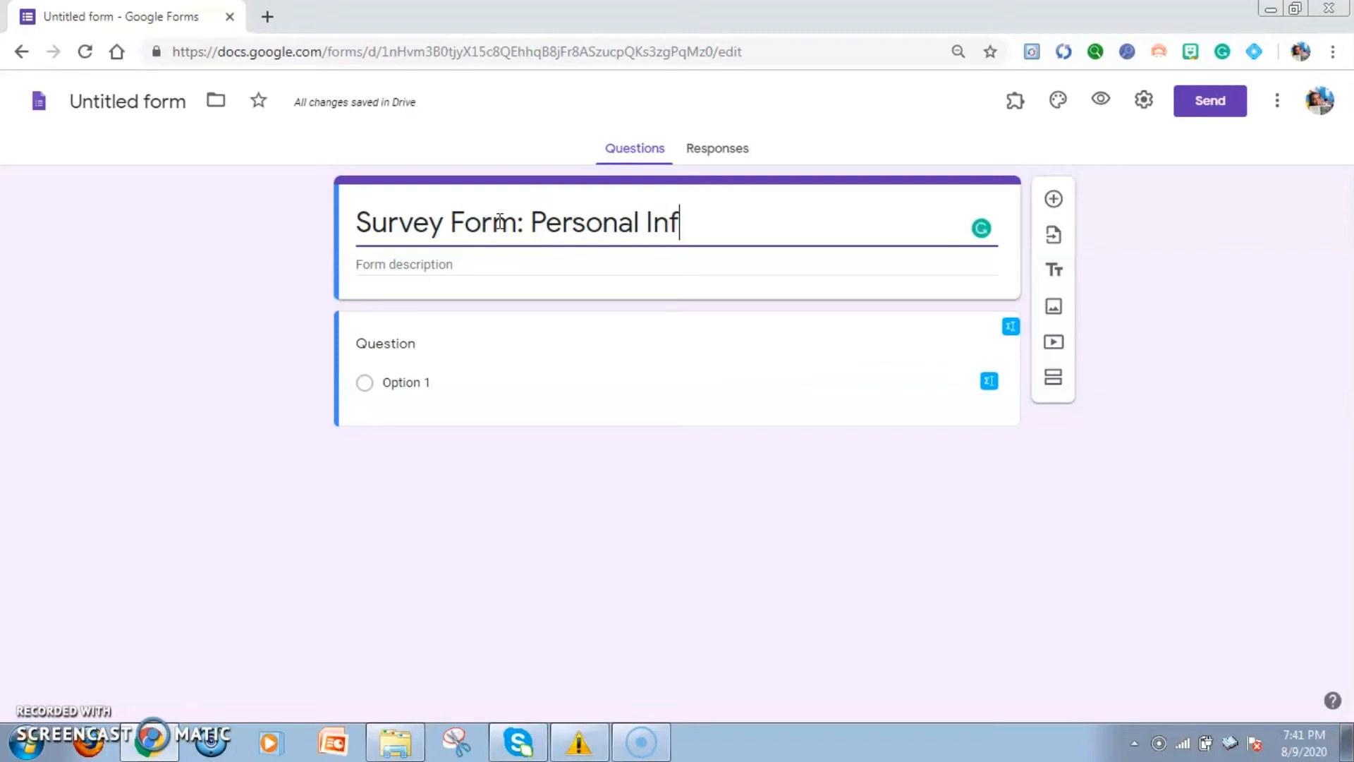
pyautogui.write('ormation ')
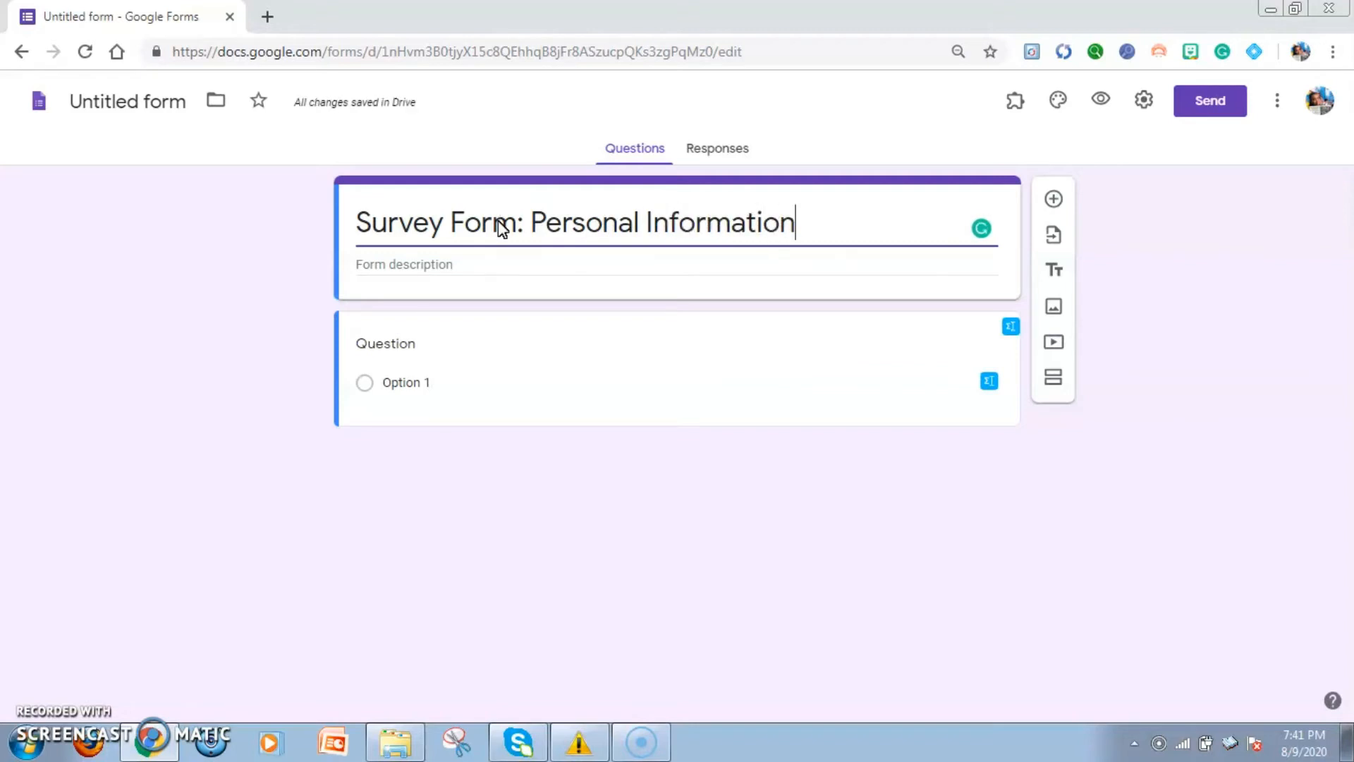
pyautogui.write('Grade 9')
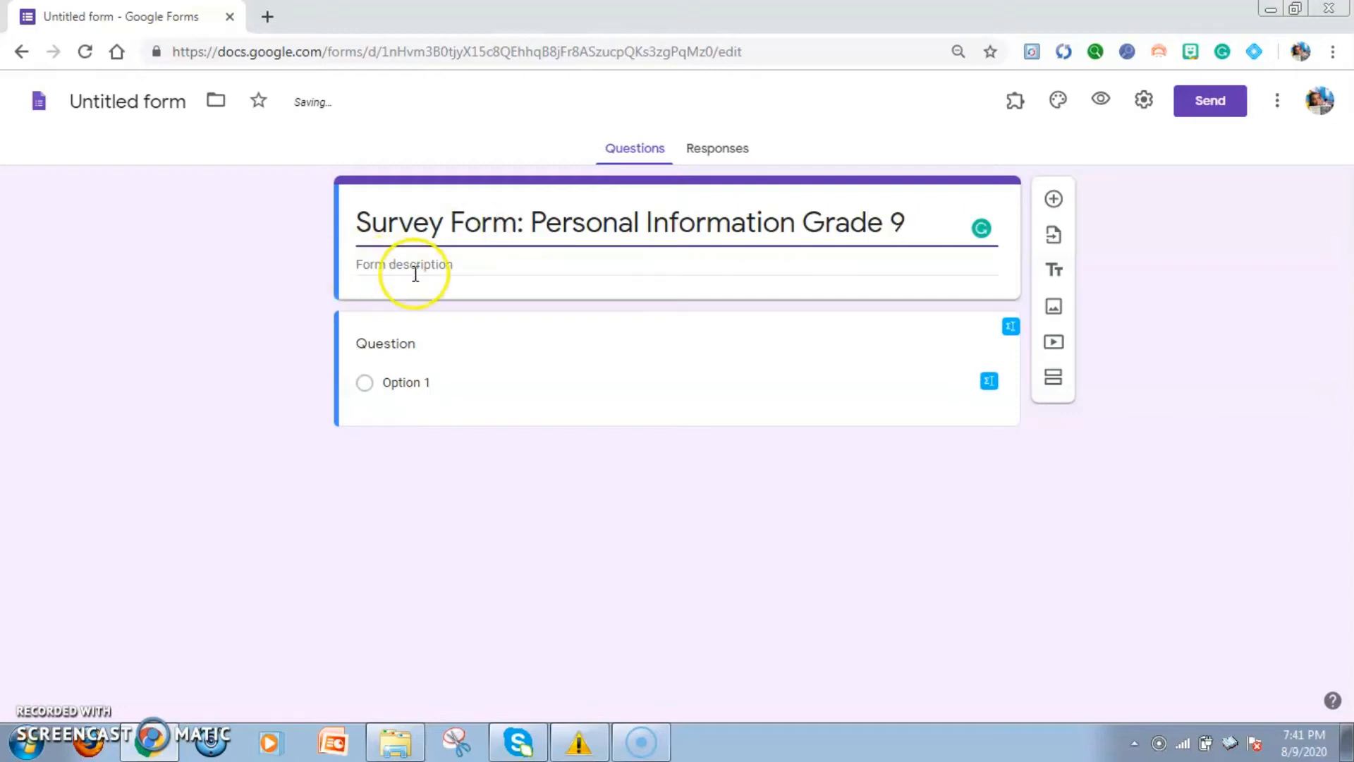
# Replace "Grade 9" at the end of the form title with "JHS"
pyautogui.click(892, 222)
pyautogui.moveTo(894, 222); pyautogui.dragTo(810, 230)
pyautogui.moveTo(907, 218); pyautogui.dragTo(801, 223)
pyautogui.press('BackSpace')
pyautogui.write('JHS')
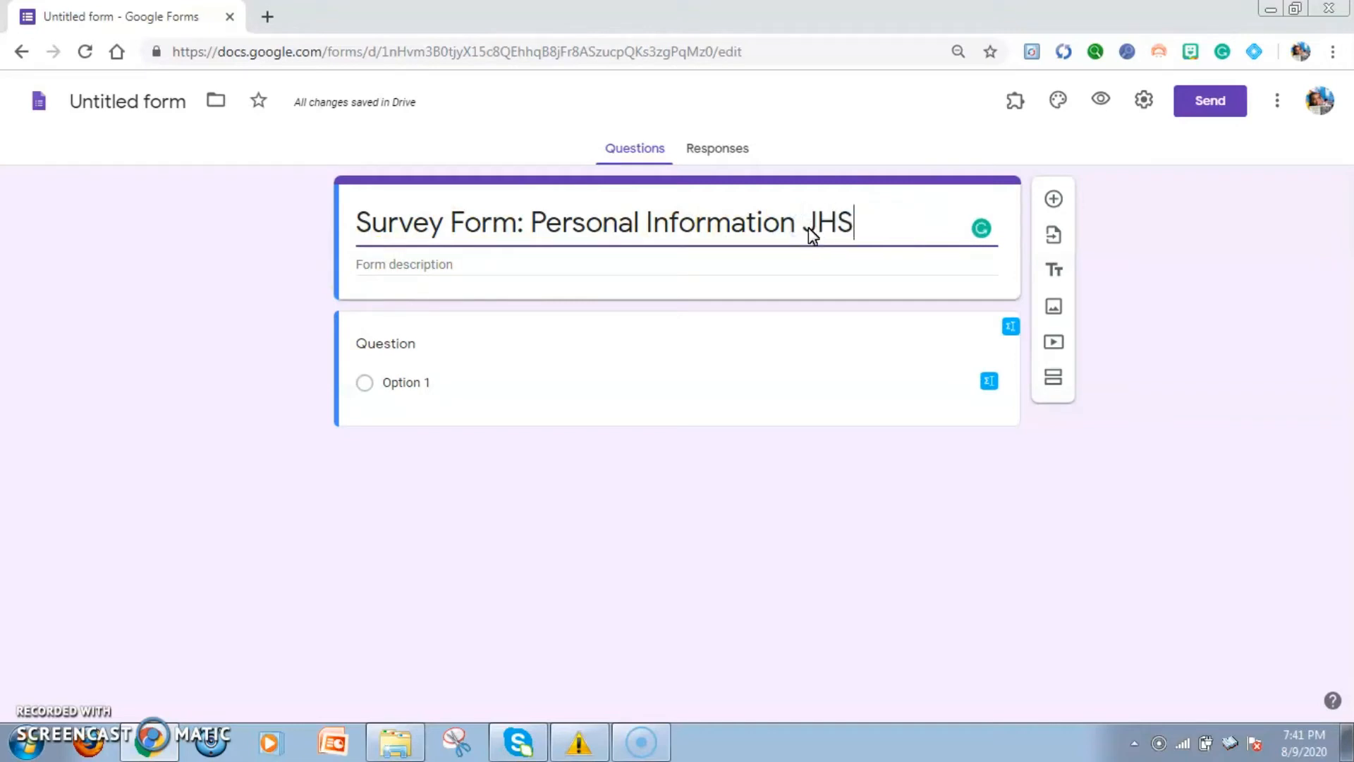
# Enter the form description "This survey form is intended to gather information from the junior high school students of Casa del Nino Montessori School of Roxas."
pyautogui.click(646, 262)
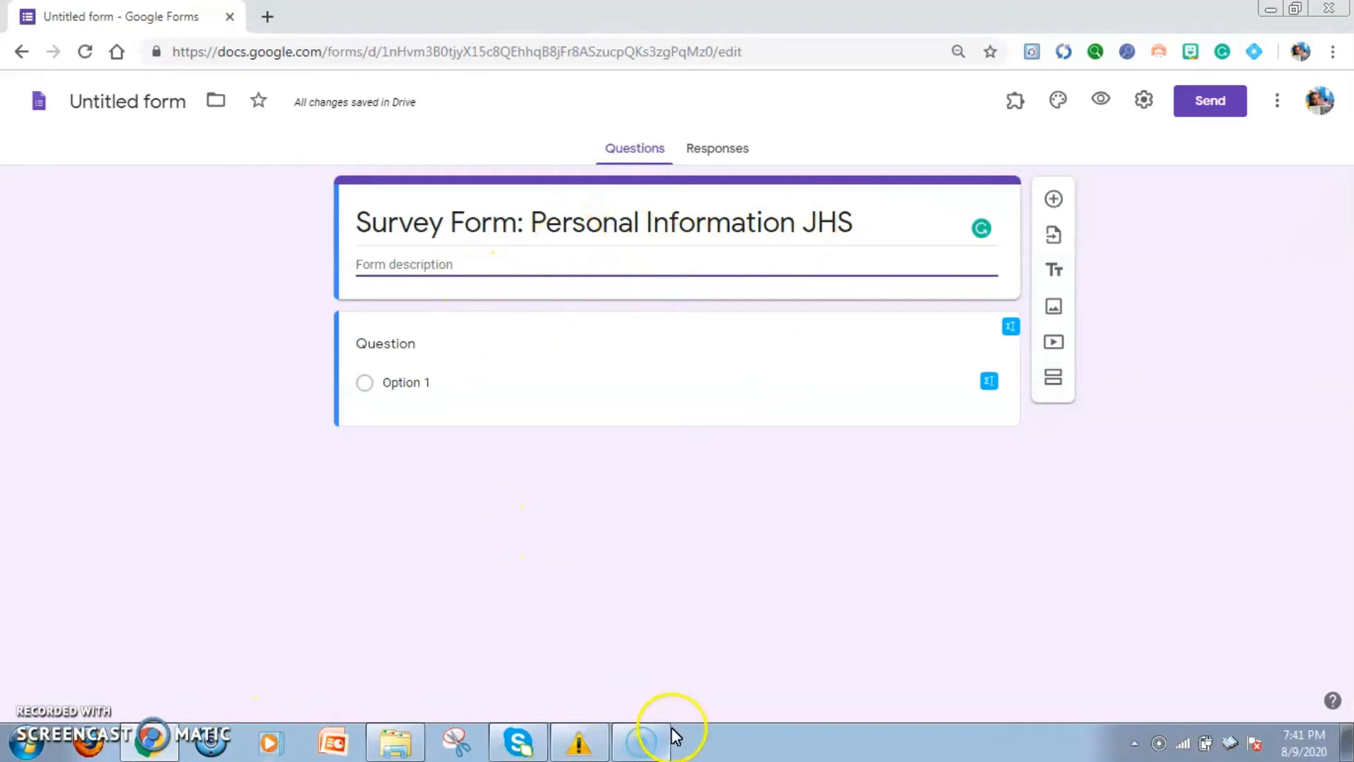
pyautogui.click(402, 259)
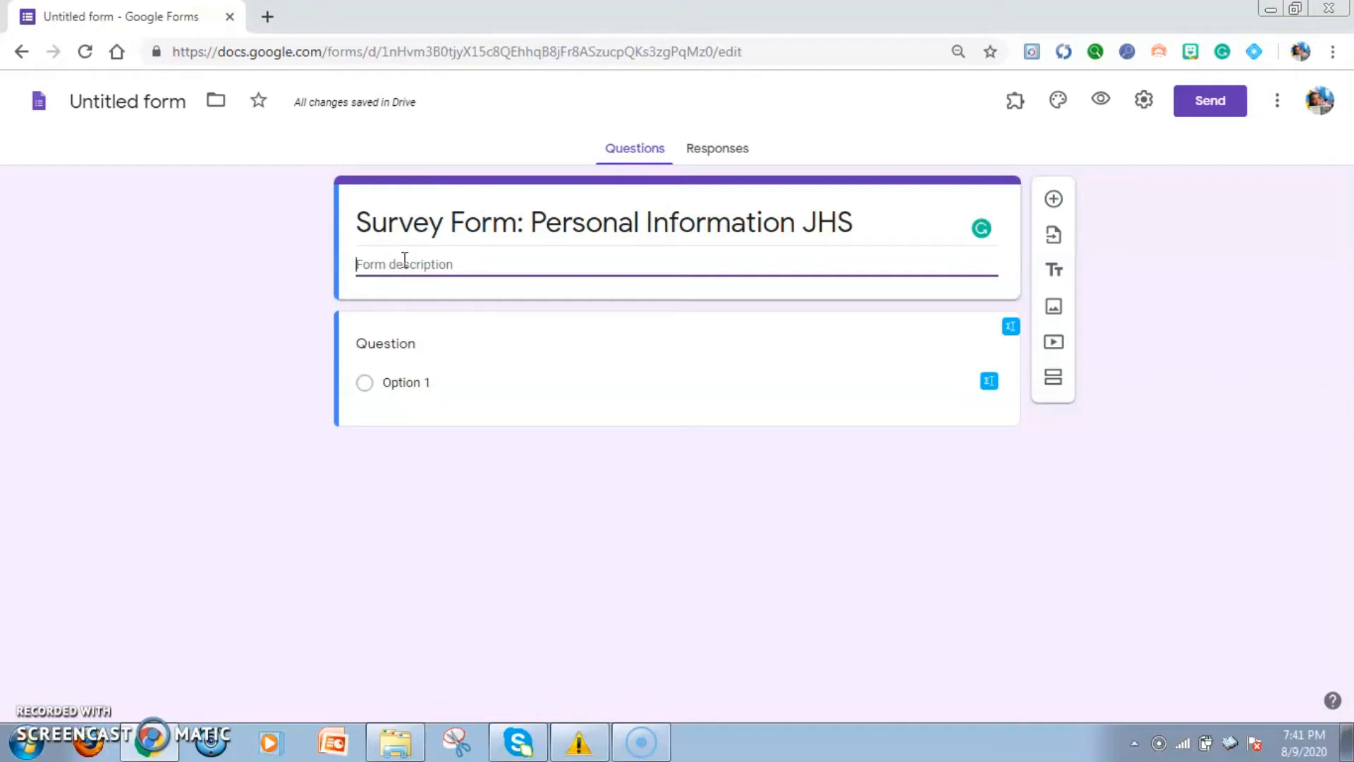
pyautogui.write('This')
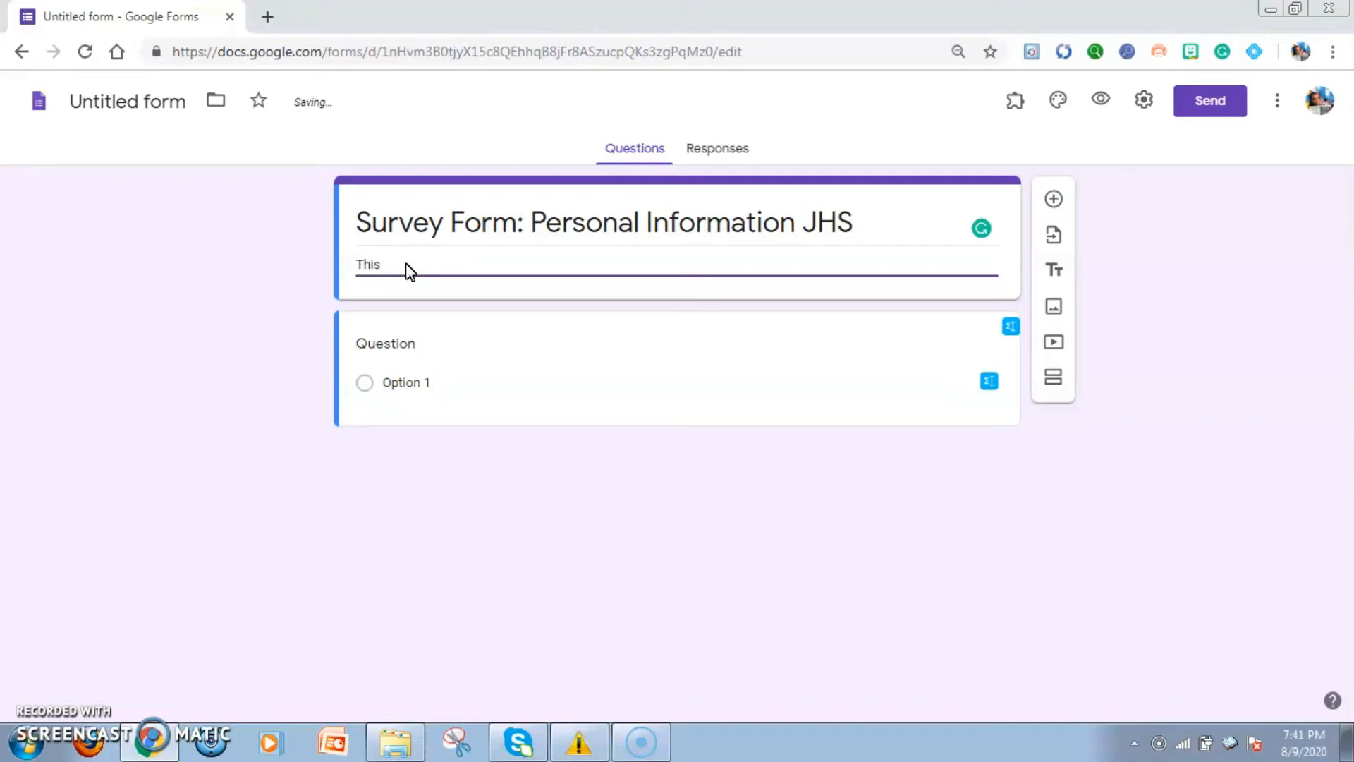
pyautogui.write(' survey form u')
pyautogui.write('s ')
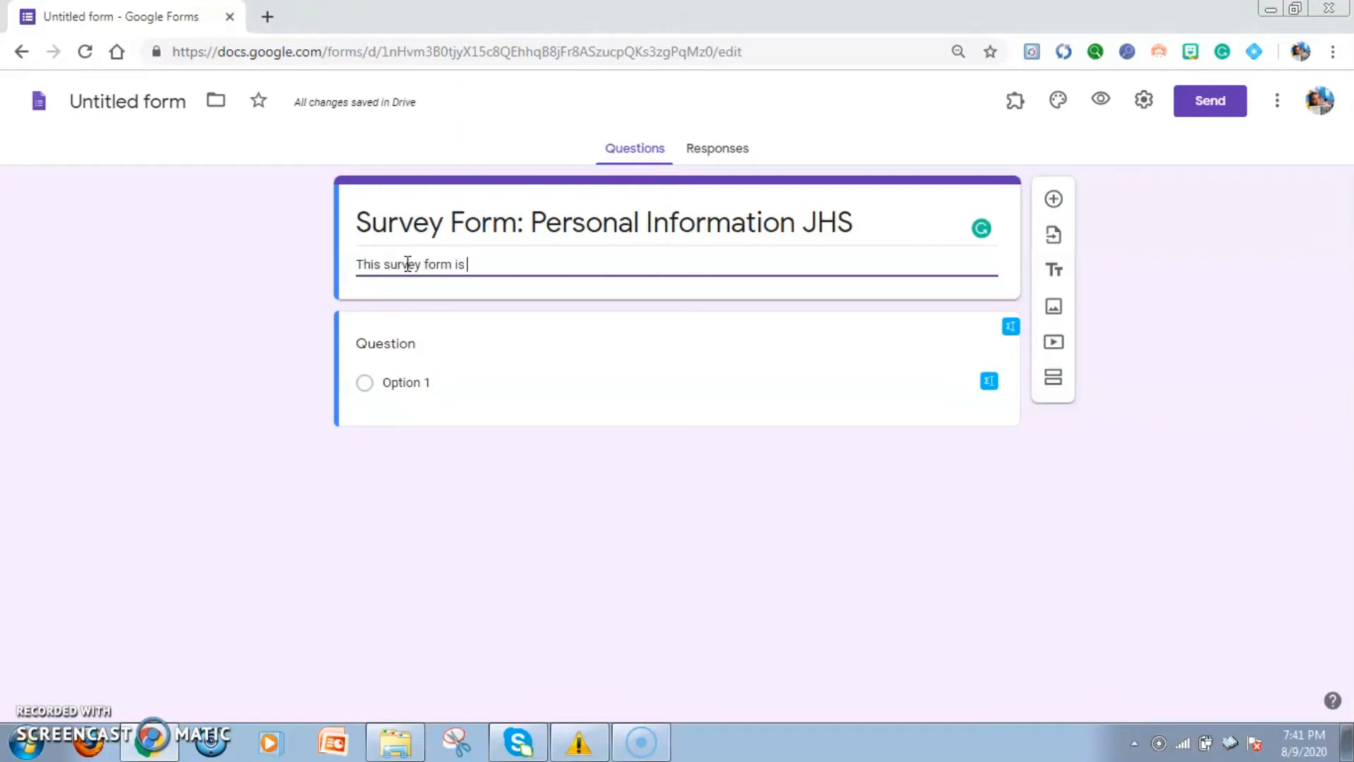
pyautogui.write('intended')
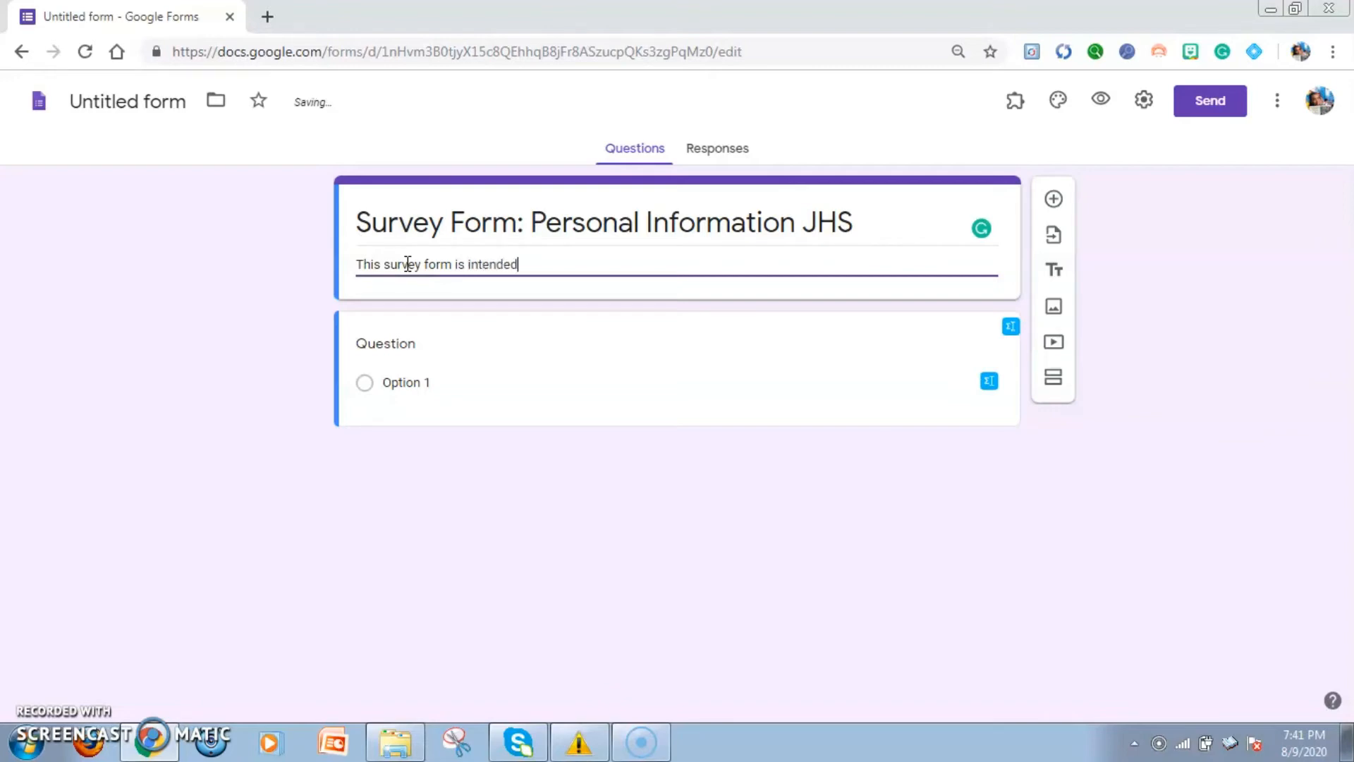
pyautogui.write(' to gather y')
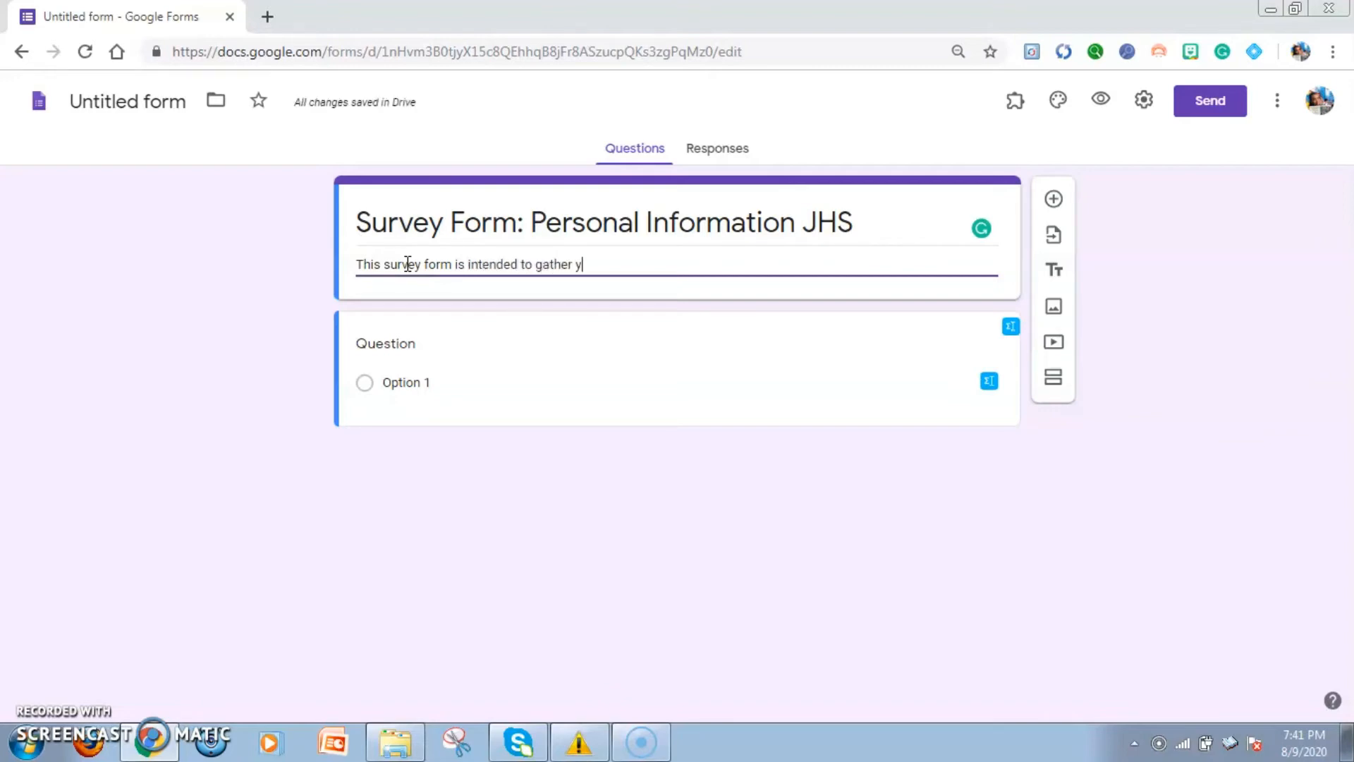
pyautogui.press('BackSpace')
pyautogui.write('informati')
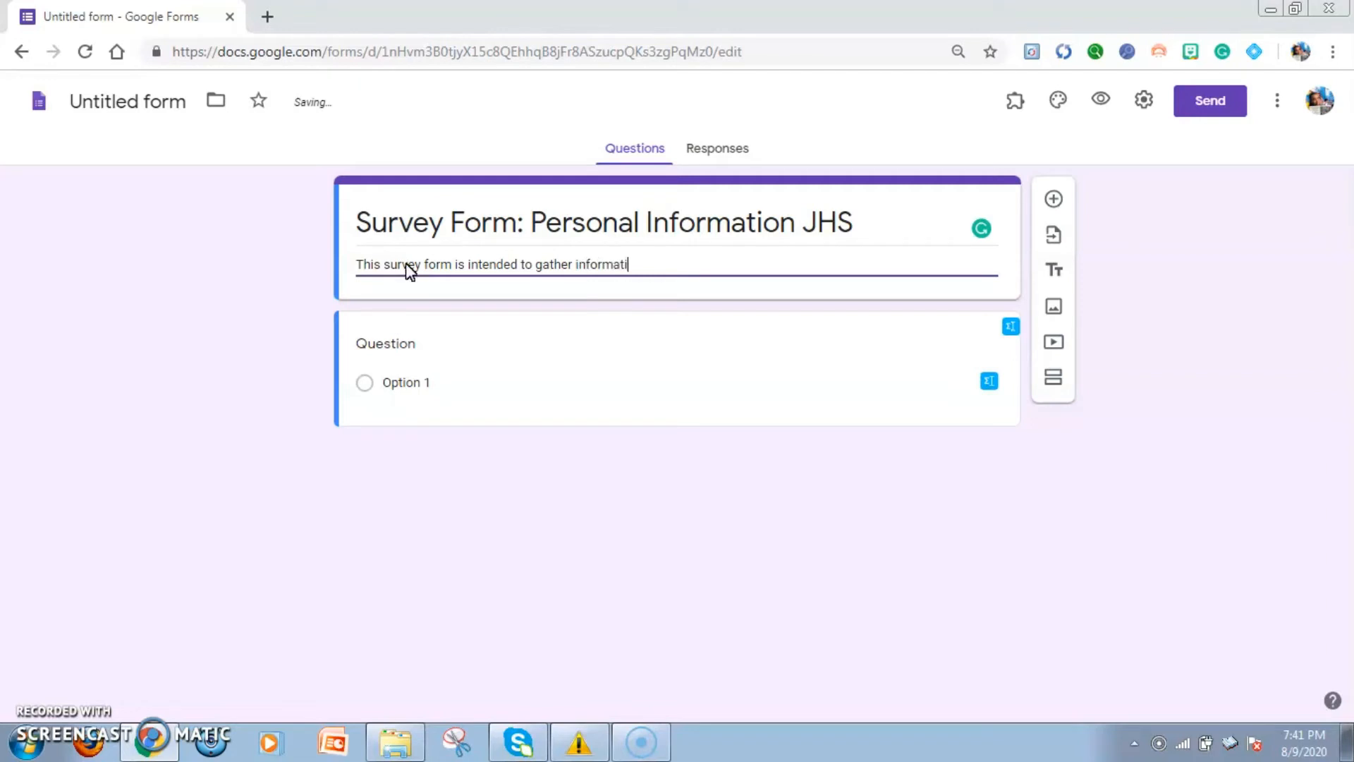
pyautogui.write('on from the junior hi')
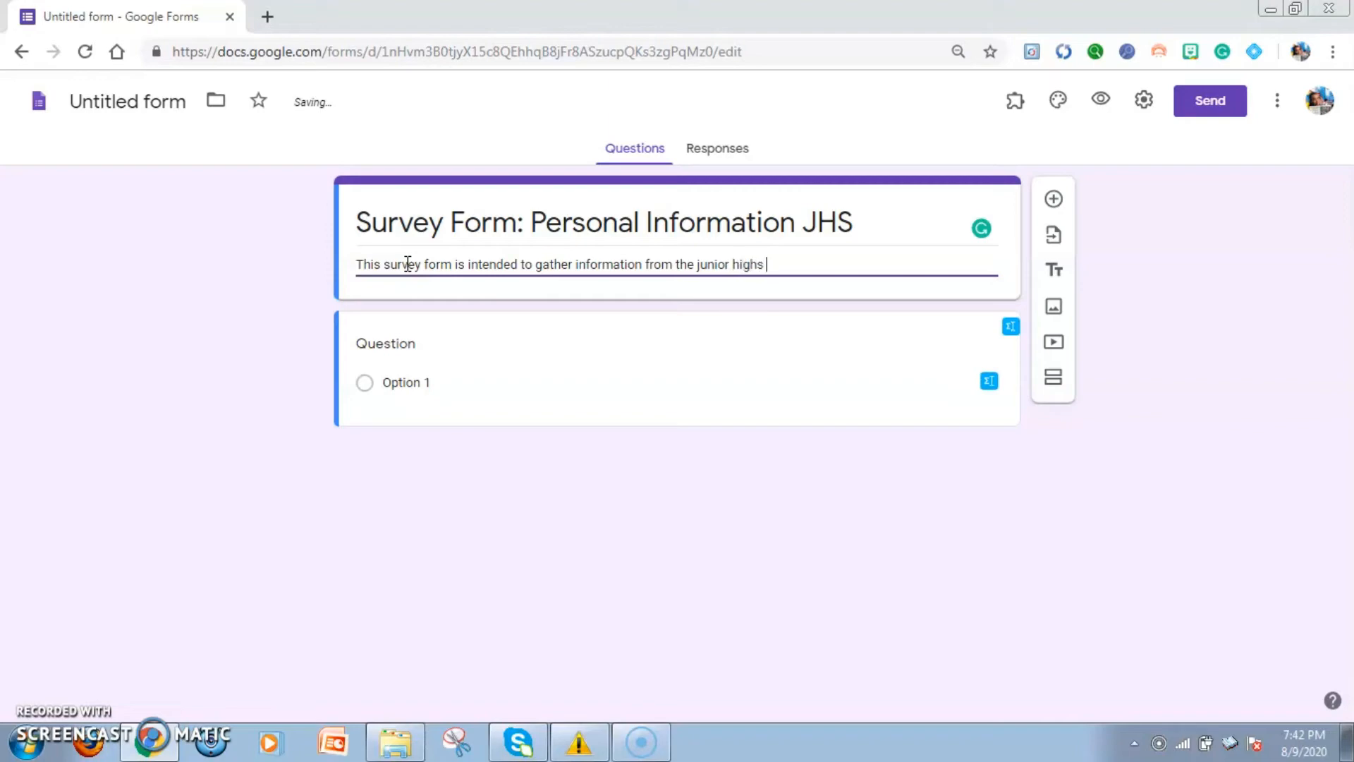
pyautogui.write('gh s')
pyautogui.press('BackSpace')
pyautogui.write('school students of')
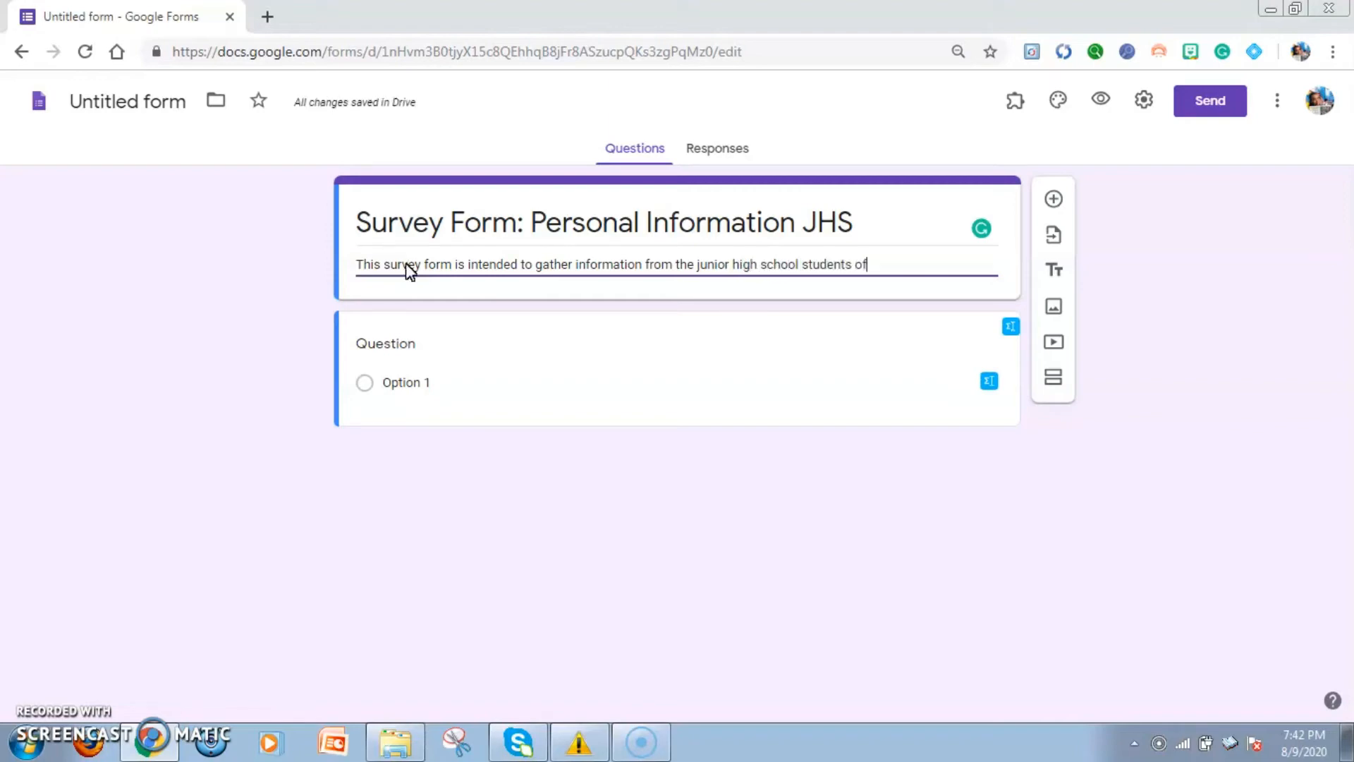
pyautogui.write(' Casa del Nino Mon')
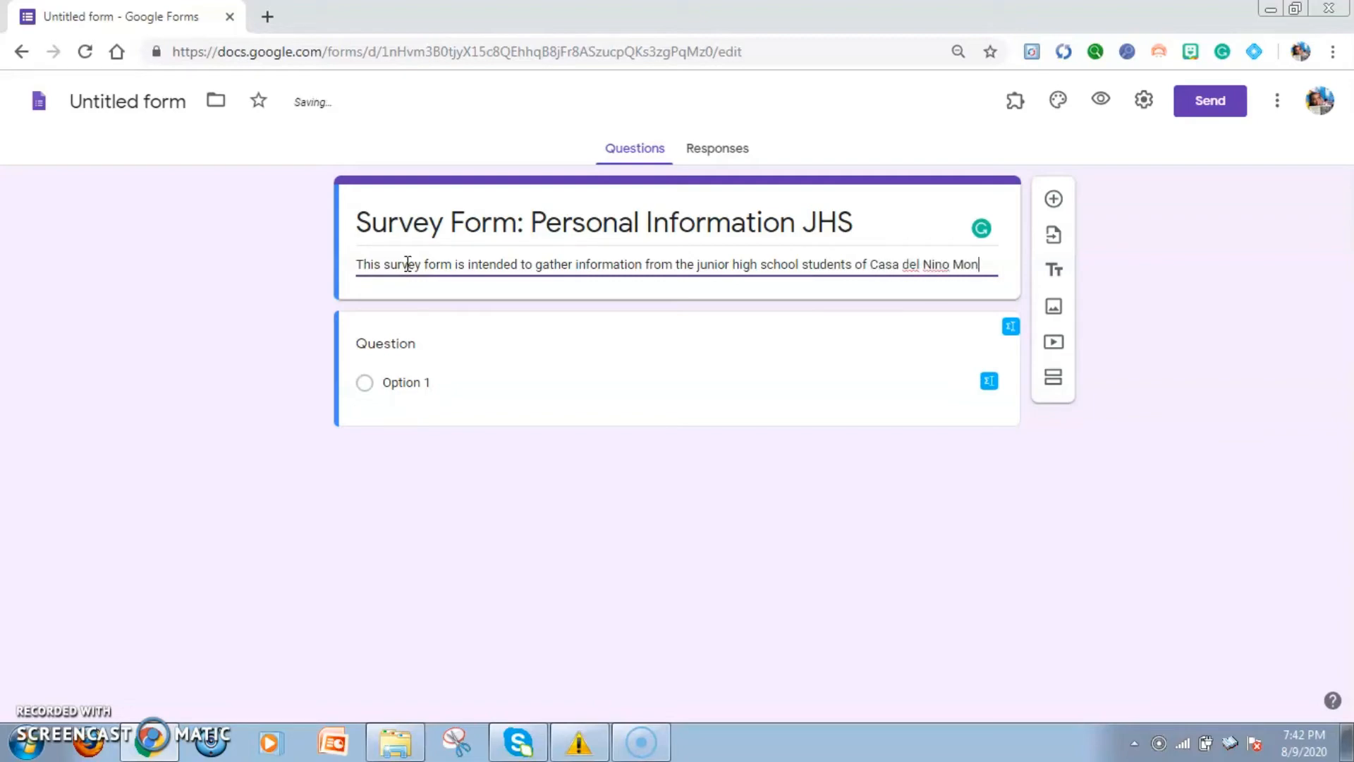
pyautogui.write('tessori S')
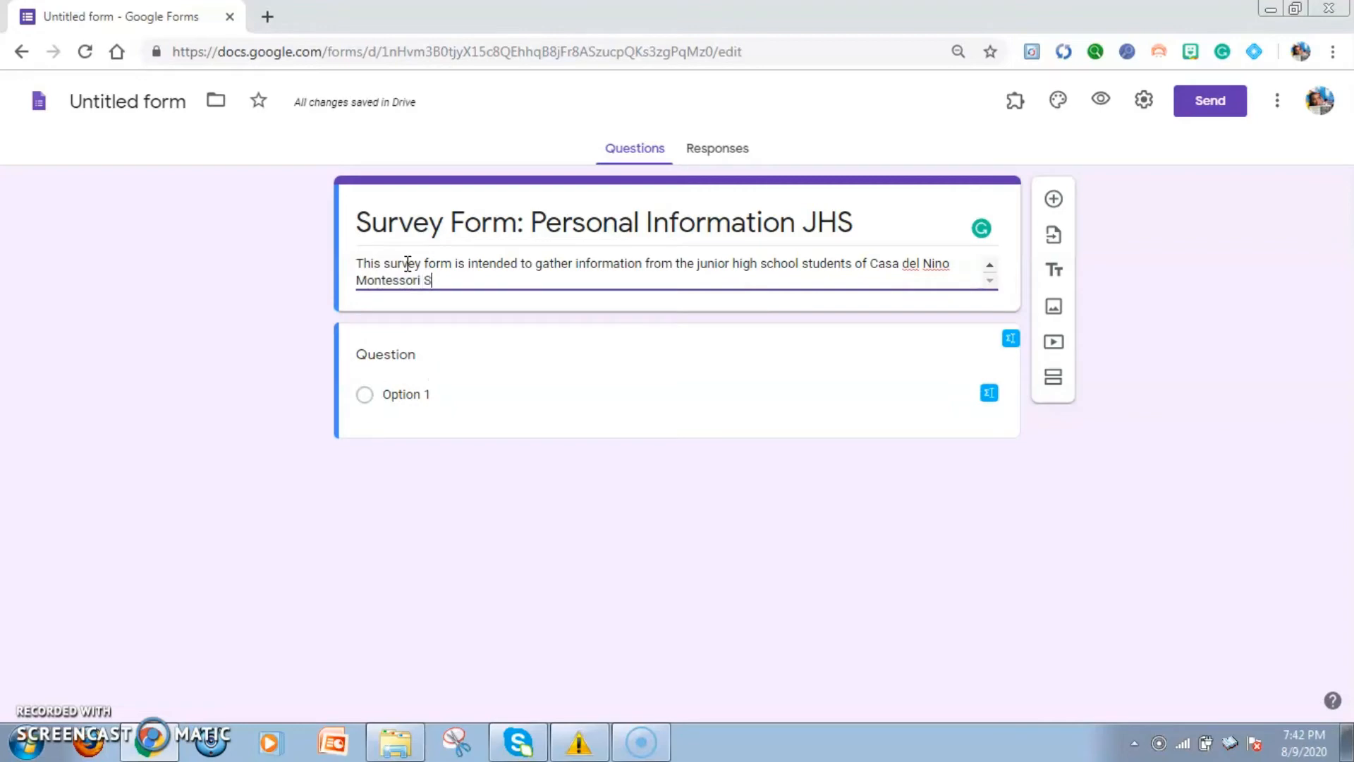
pyautogui.write('chool of Roxas.')
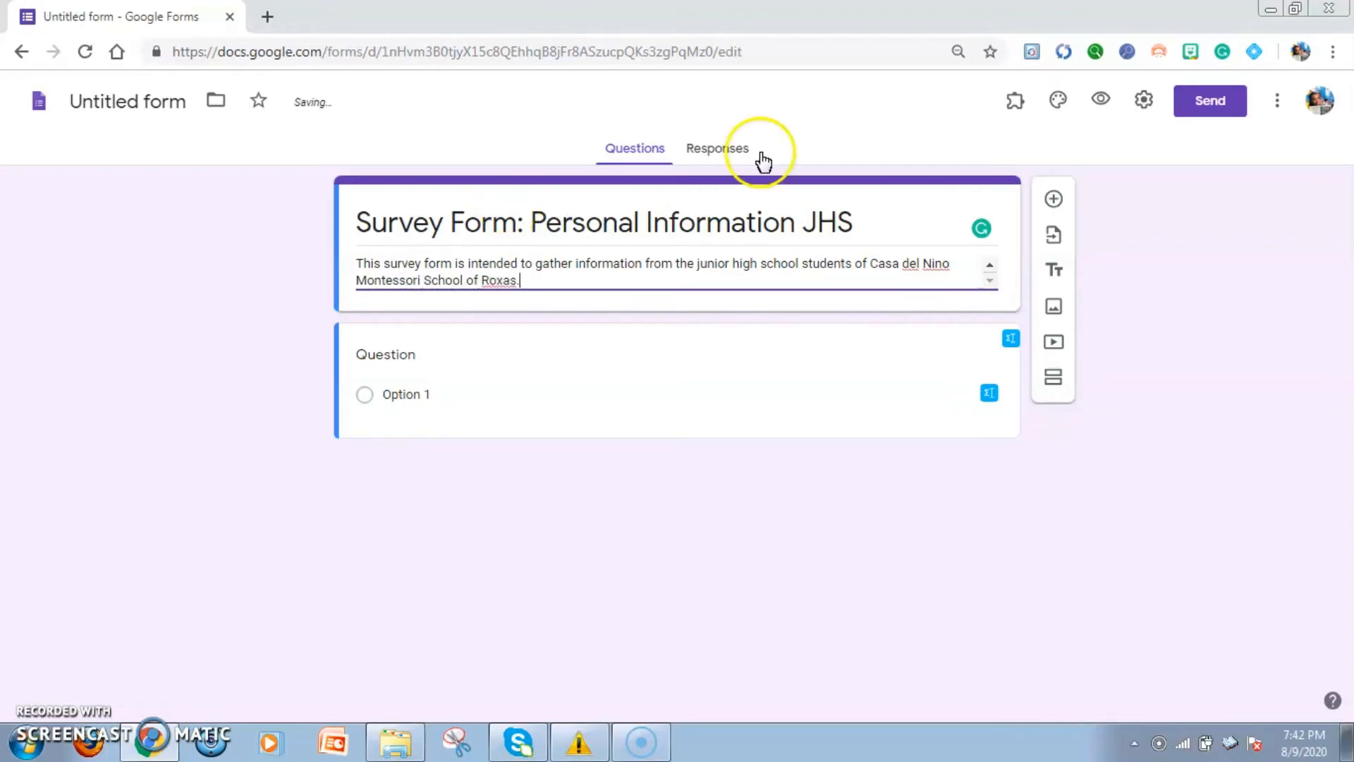
# Capitalize the words in the form description so the phrase reads "Junior High School"
pyautogui.click(767, 261)
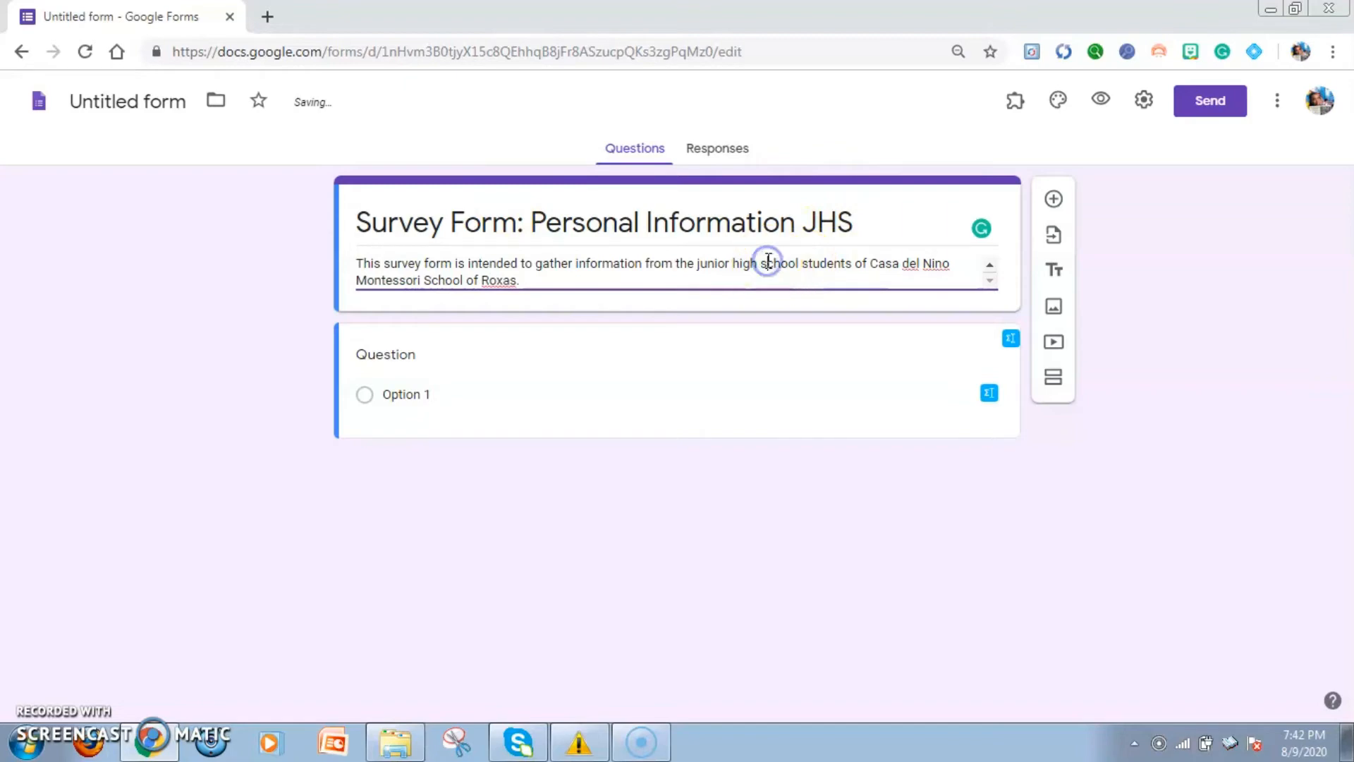
pyautogui.press('BackSpace')
pyautogui.write('S')
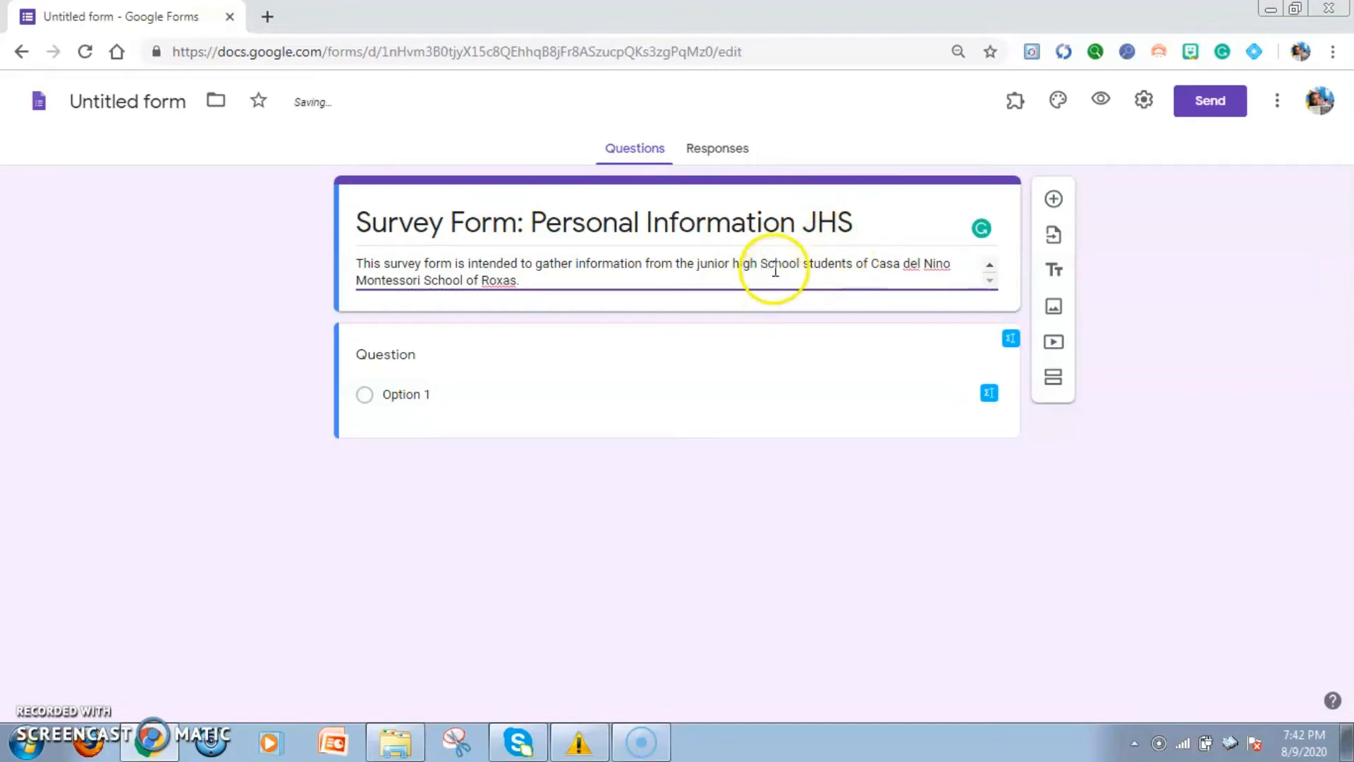
pyautogui.press('BackSpace')
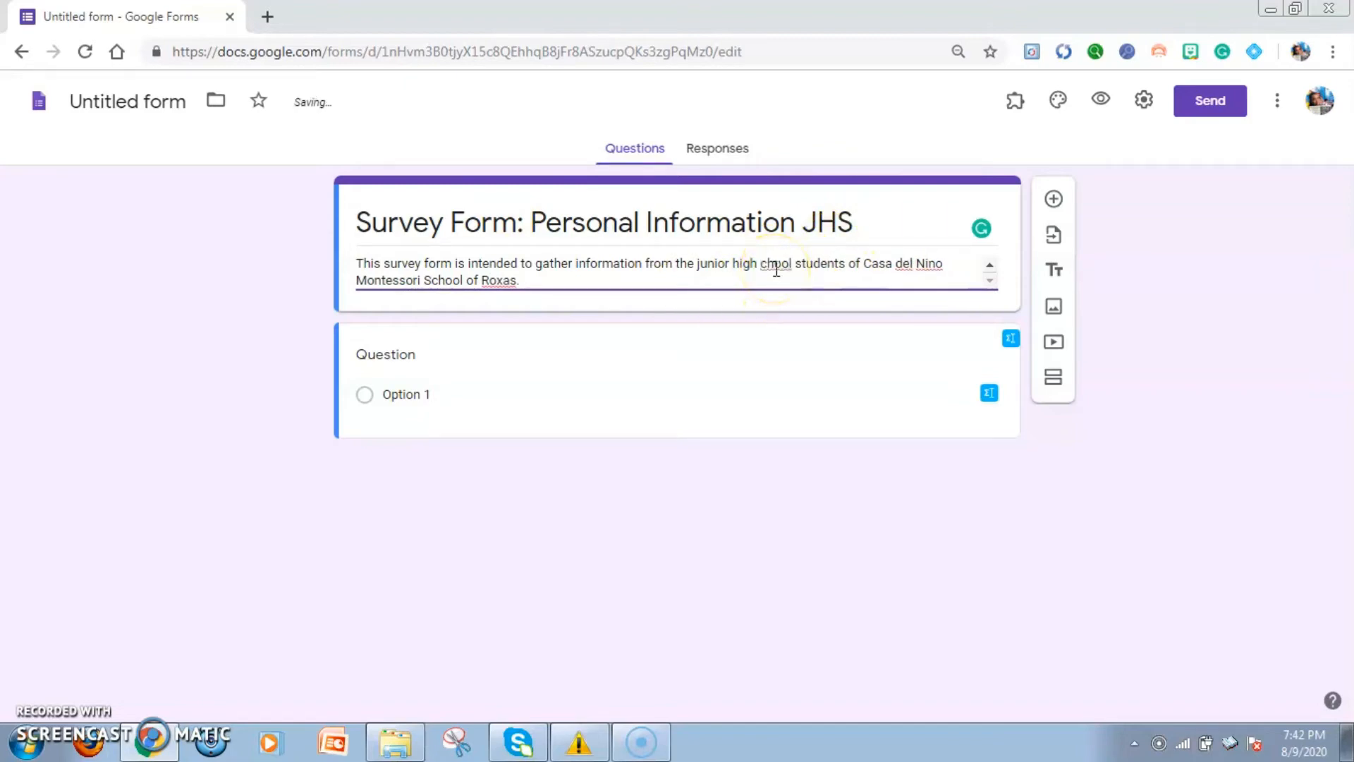
pyautogui.write('S')
pyautogui.click(736, 260)
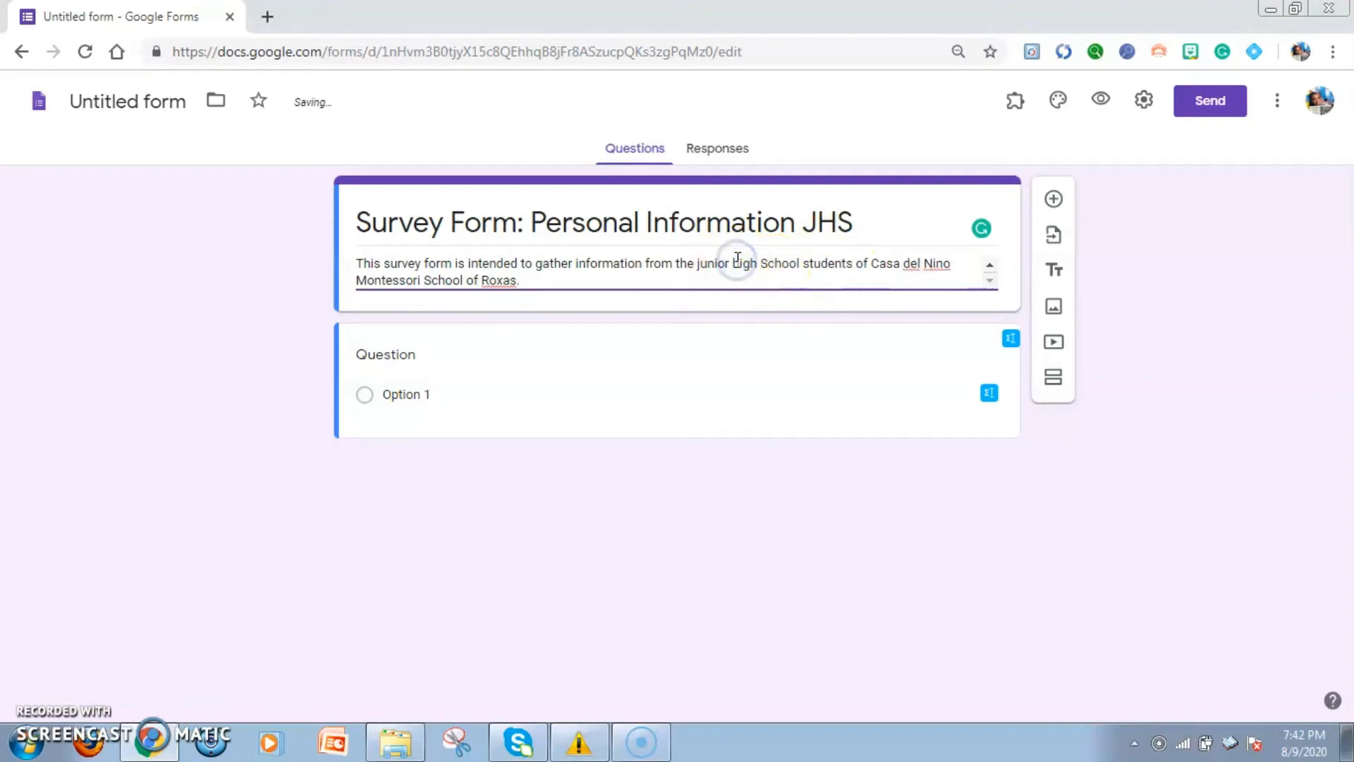
pyautogui.press('BackSpace')
pyautogui.write('H')
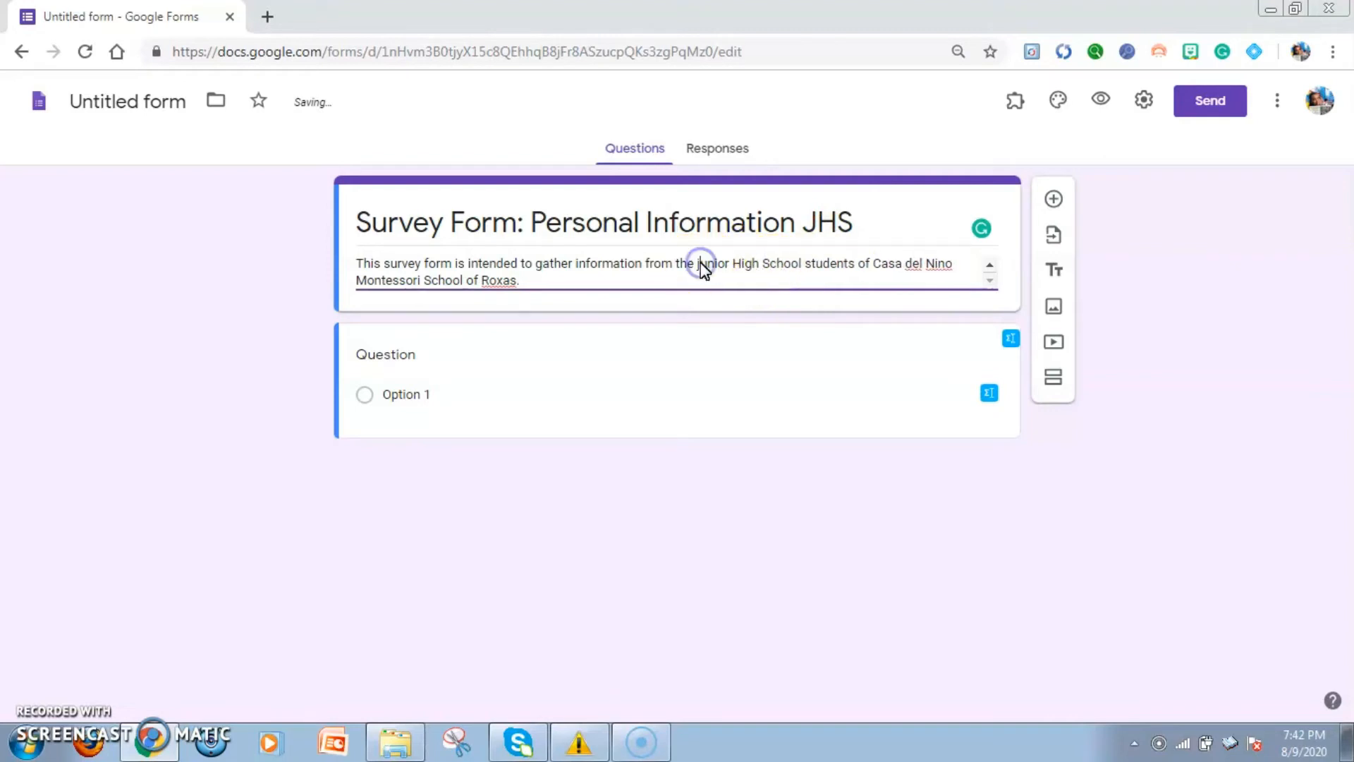
pyautogui.press('BackSpace')
pyautogui.write('J')
# Add a second paragraph to the form description, after a blank line: "Rest assured that all information will be kept in confidentiality."
pyautogui.click(562, 274)
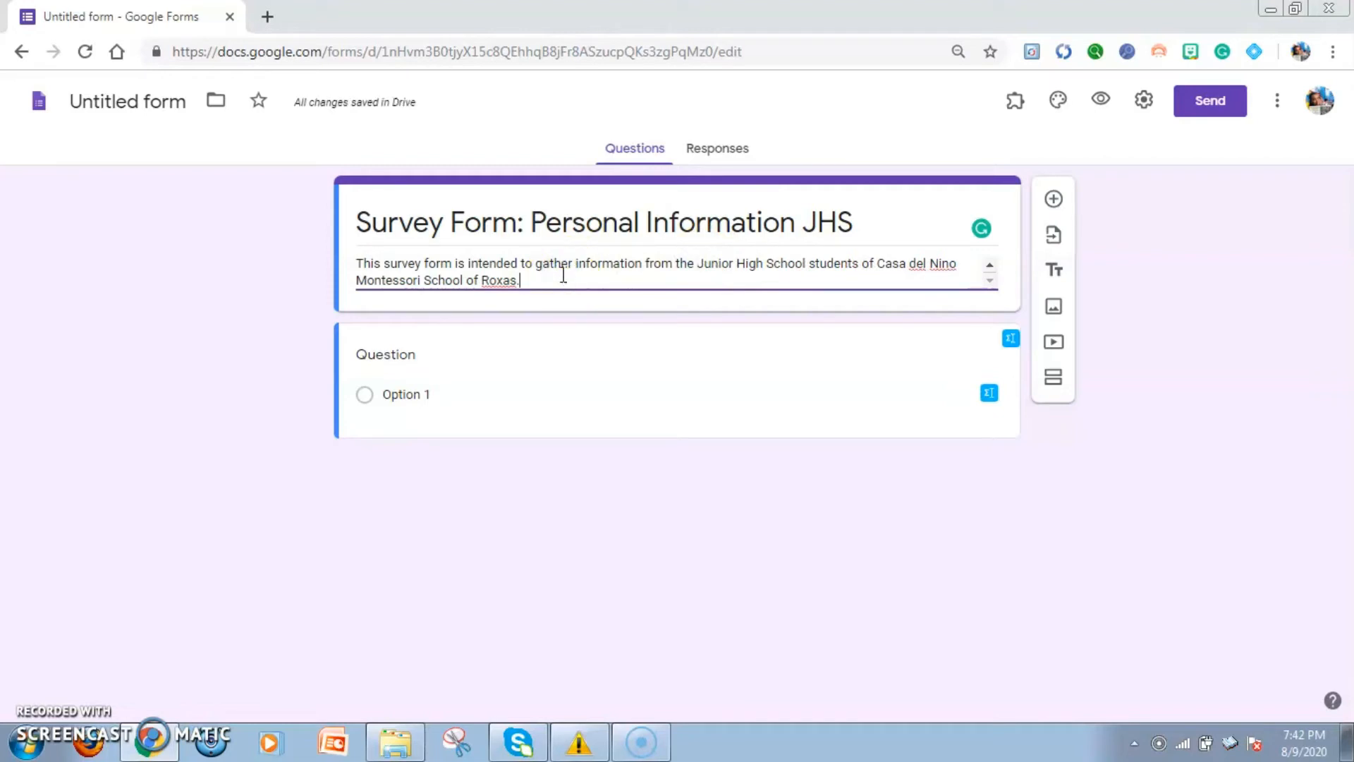
pyautogui.press('Return')
pyautogui.press('Return')
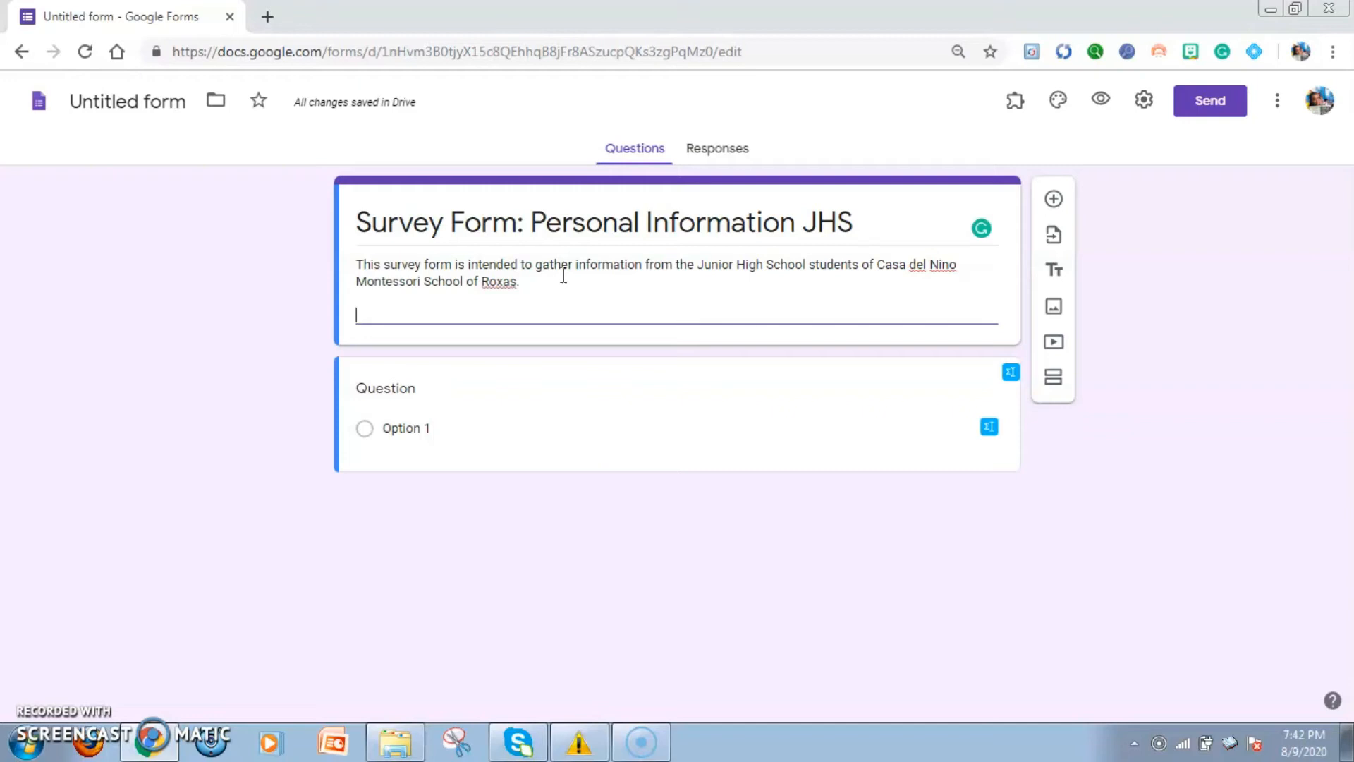
pyautogui.write('Rest assured that all')
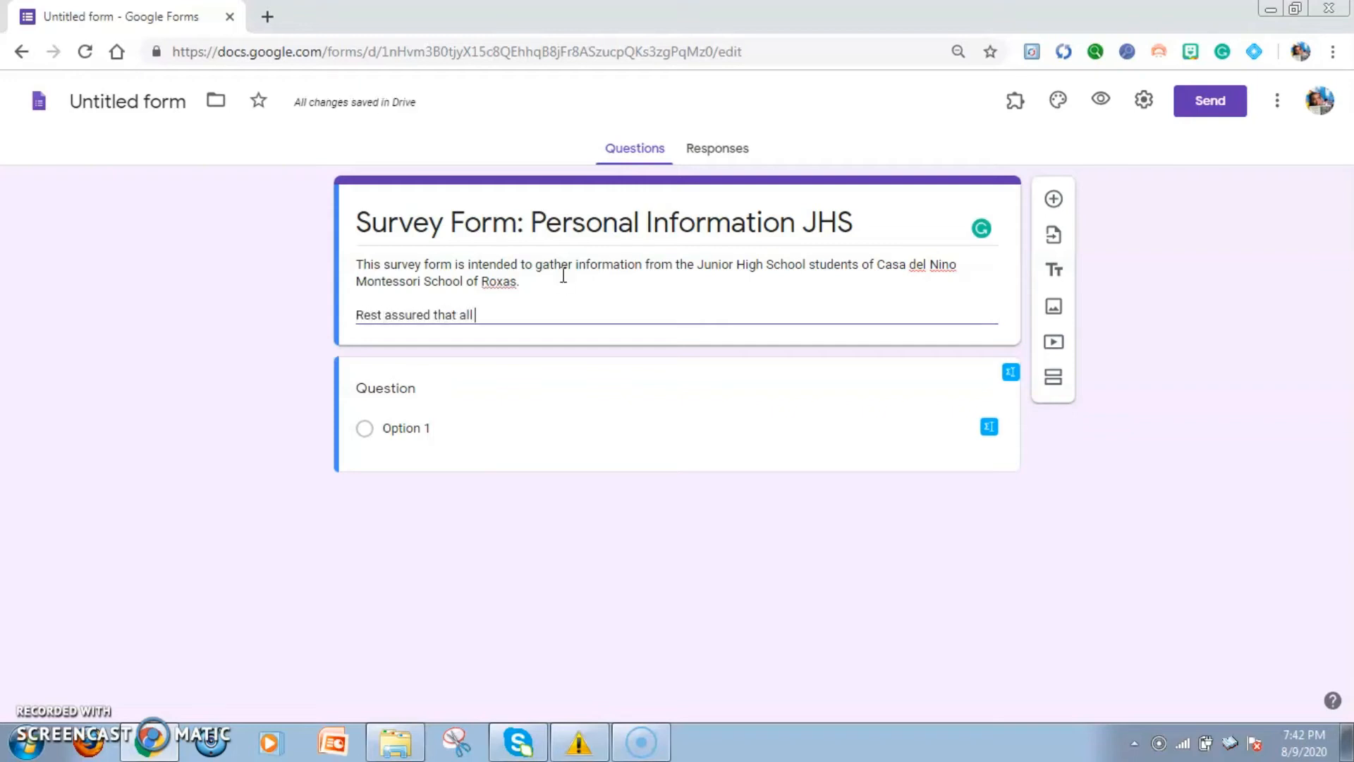
pyautogui.write(' information will b')
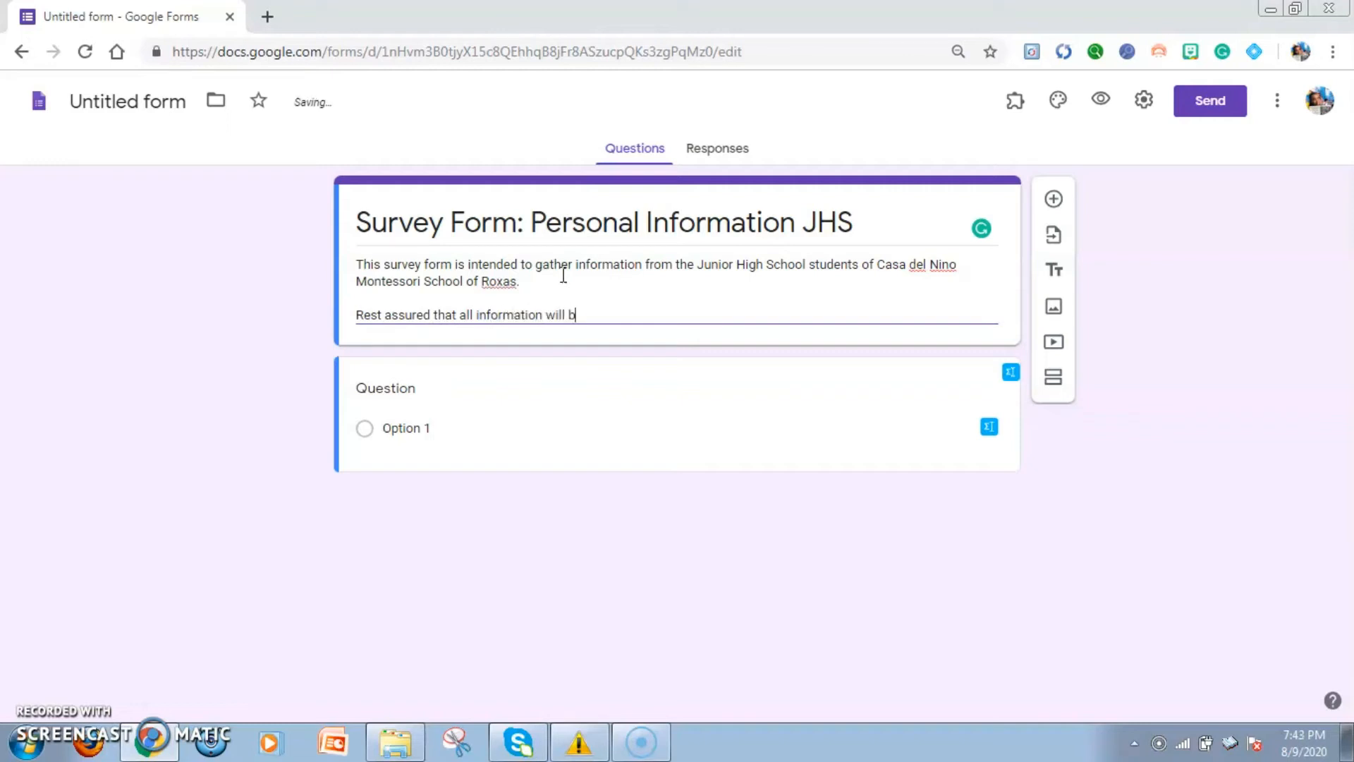
pyautogui.write('e kept in con')
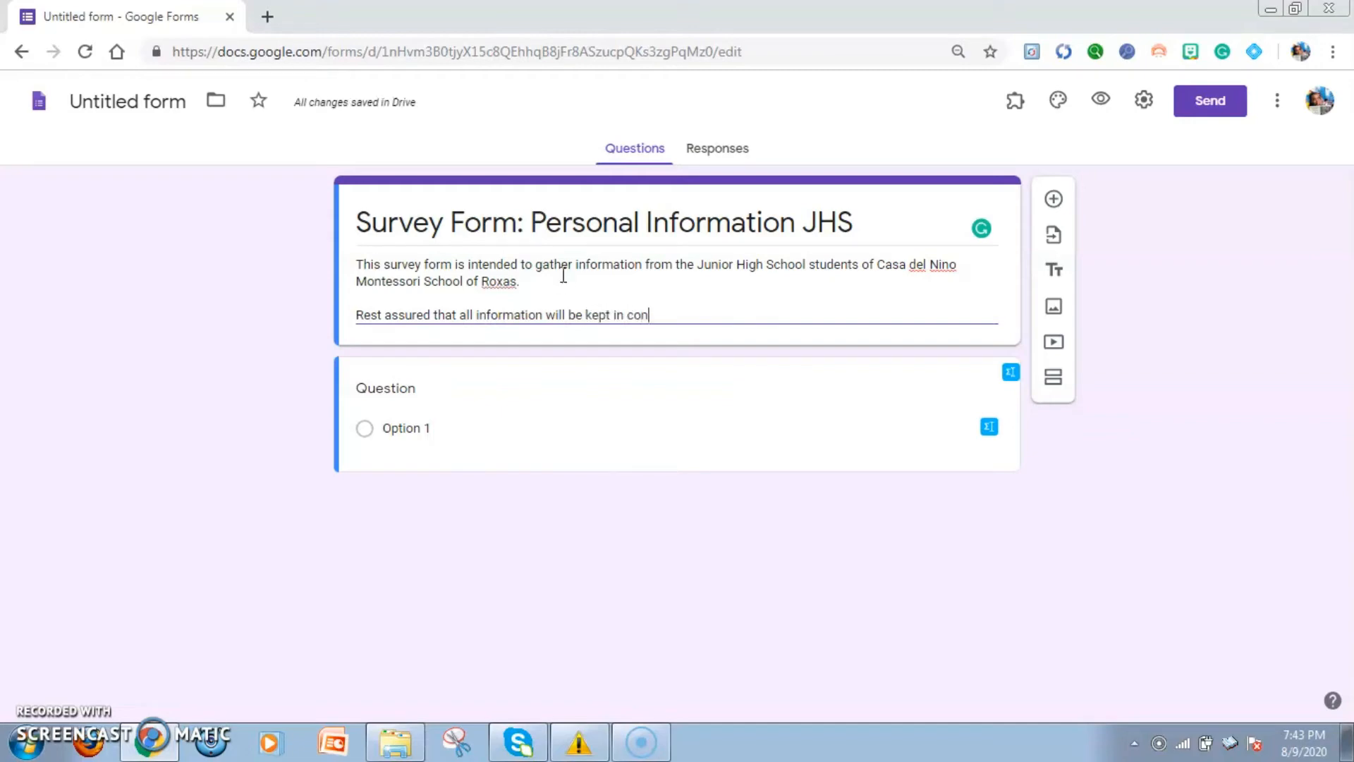
pyautogui.write('fiden')
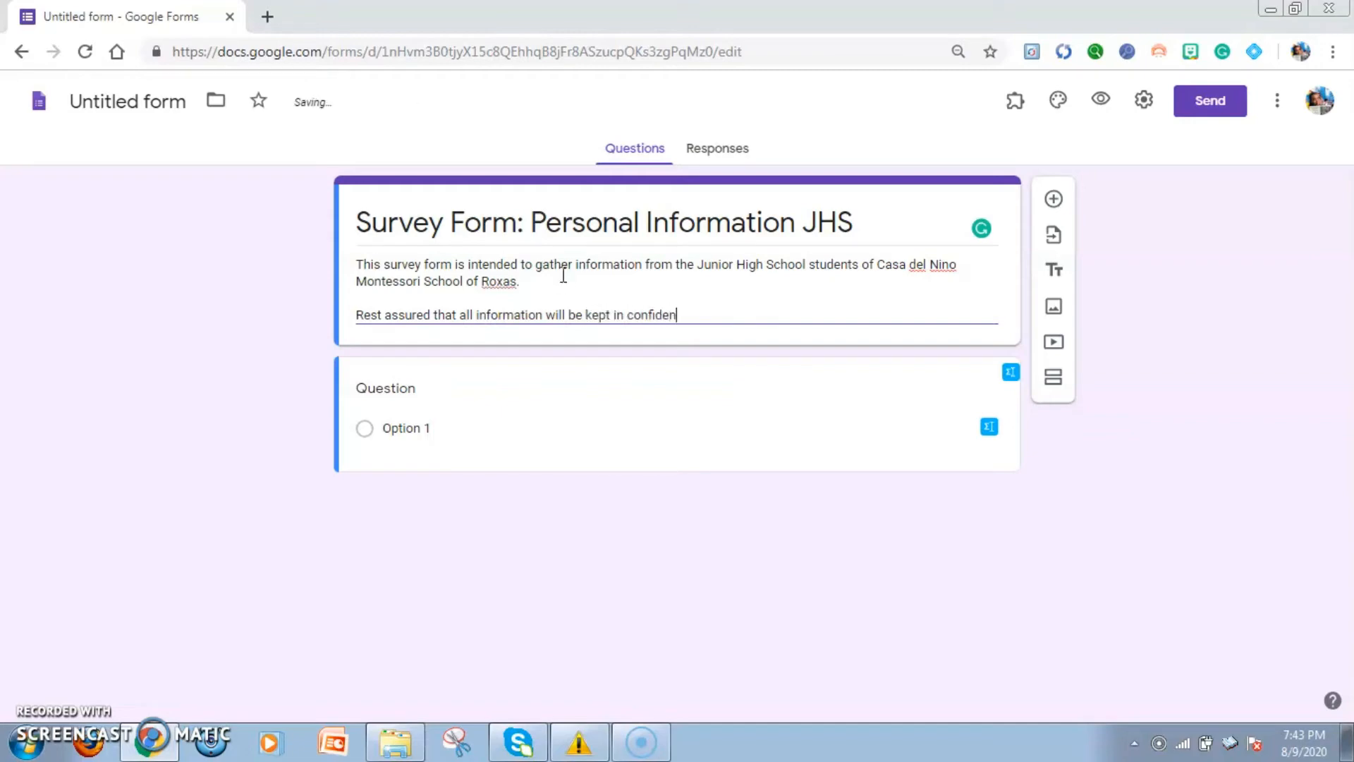
pyautogui.write('tialit')
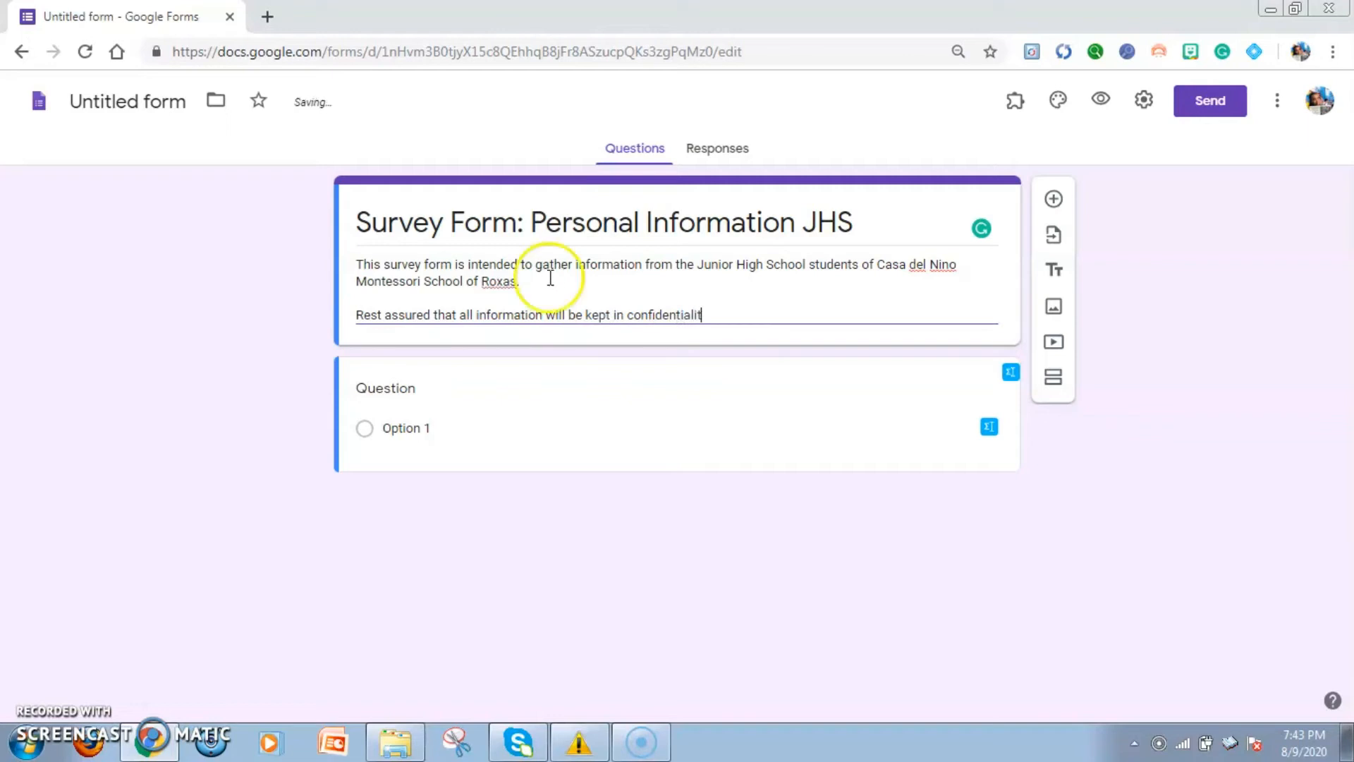
pyautogui.write('y.')
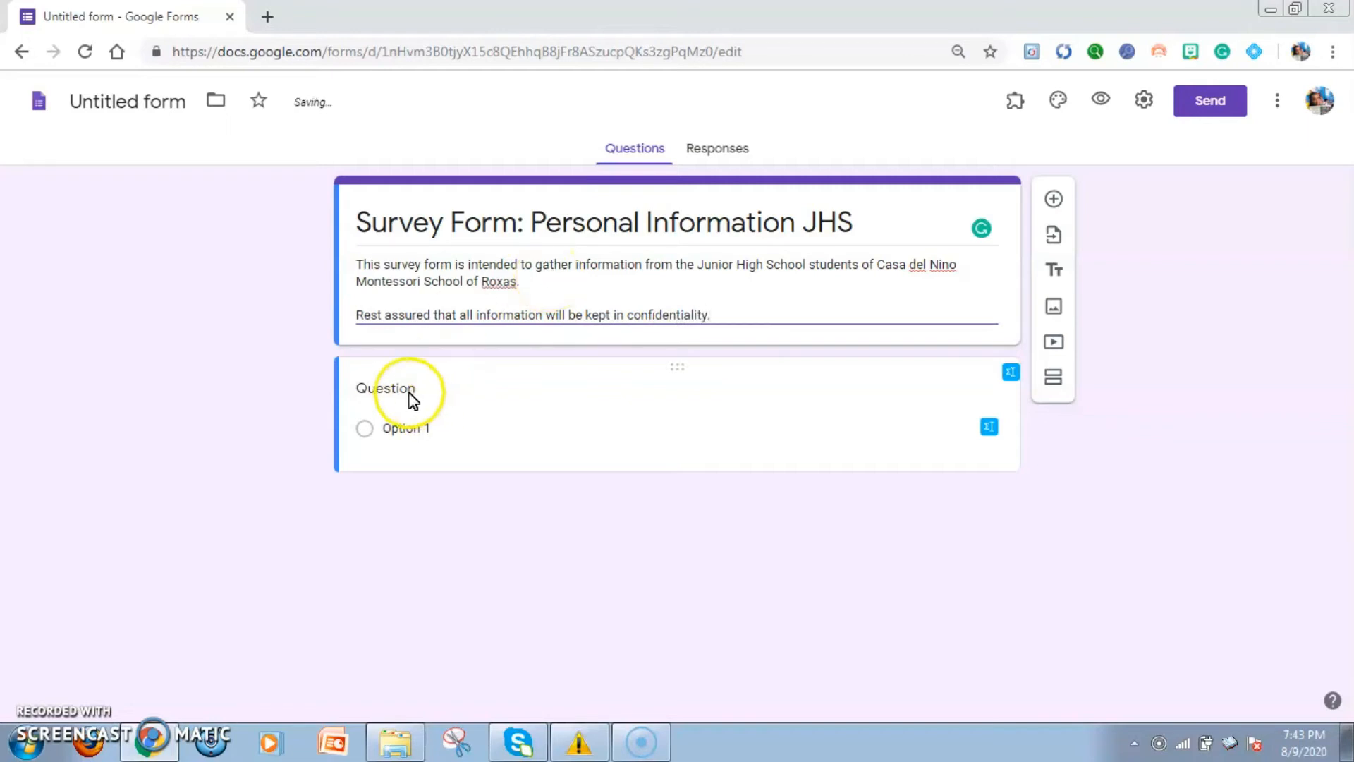
# Title the first question "Gender"
pyautogui.click(409, 391)
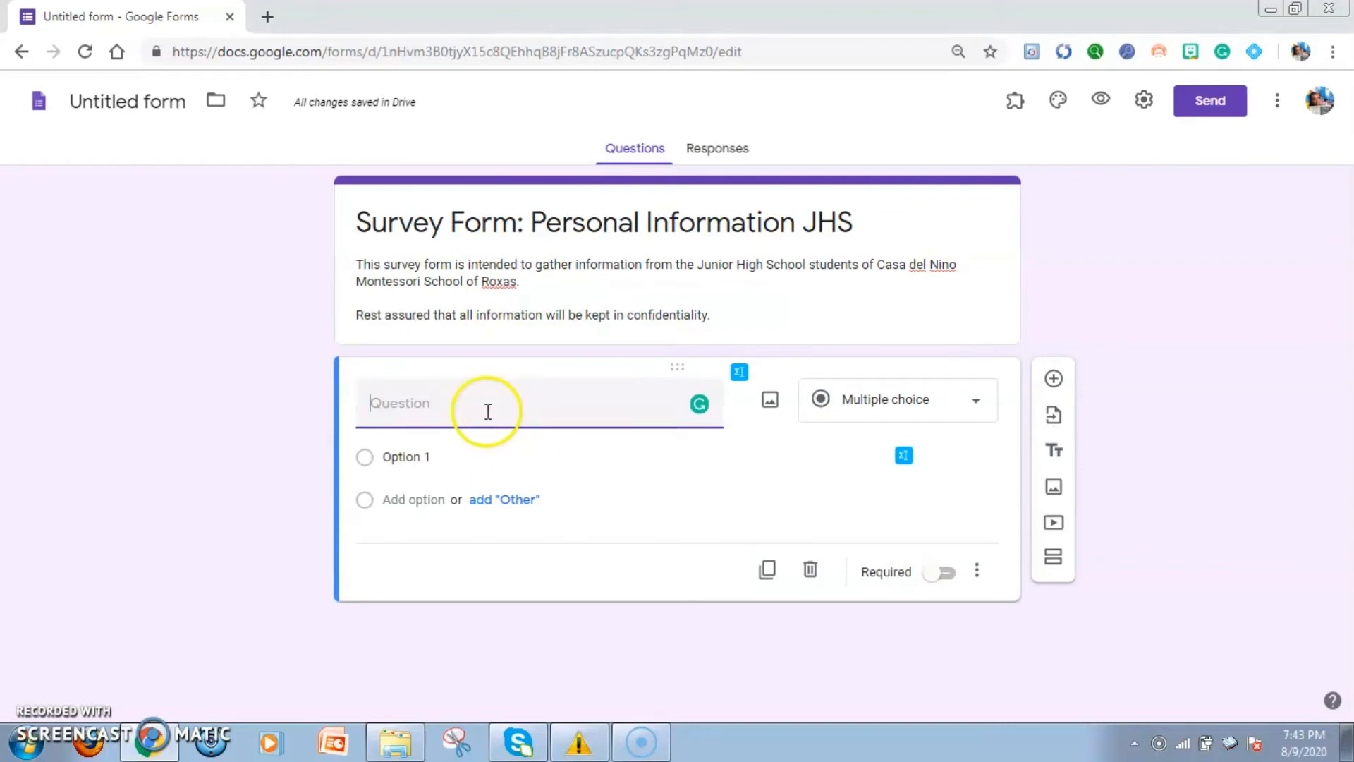
pyautogui.click(488, 411)
pyautogui.write('Ask')
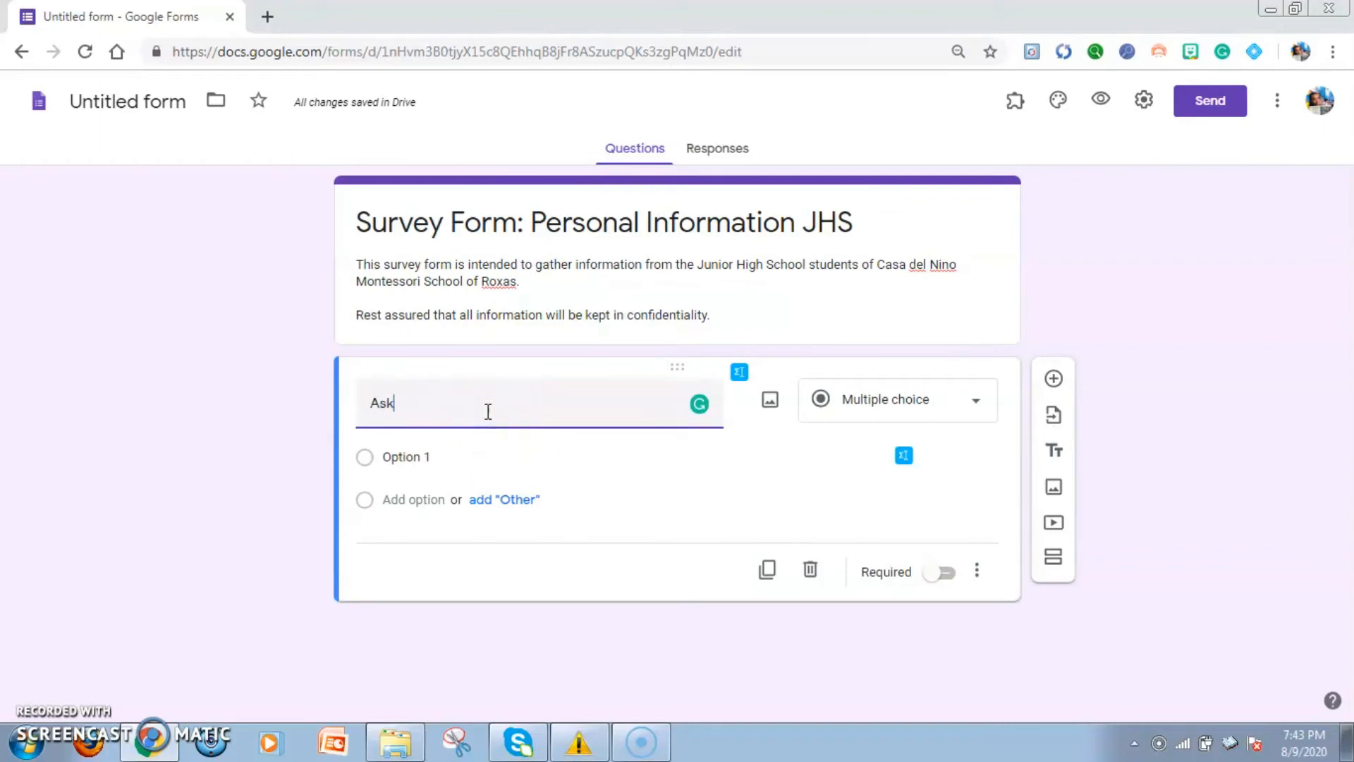
pyautogui.press('BackSpace')
pyautogui.press('BackSpace')
pyautogui.press('BackSpace')
pyautogui.press('BackSpace')
pyautogui.write('Gender')
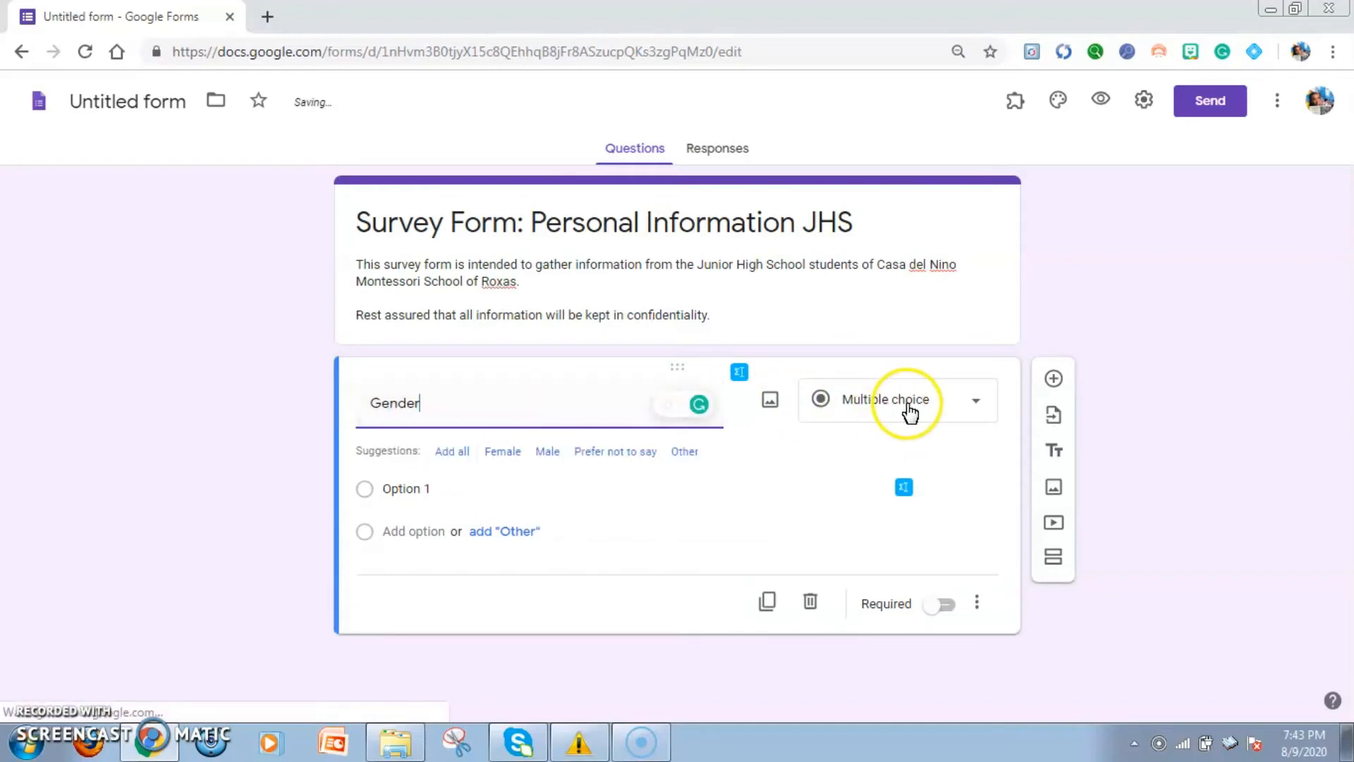
# Keep the Gender question as Multiple choice and add the suggested answers Female and Male
pyautogui.click(909, 411)
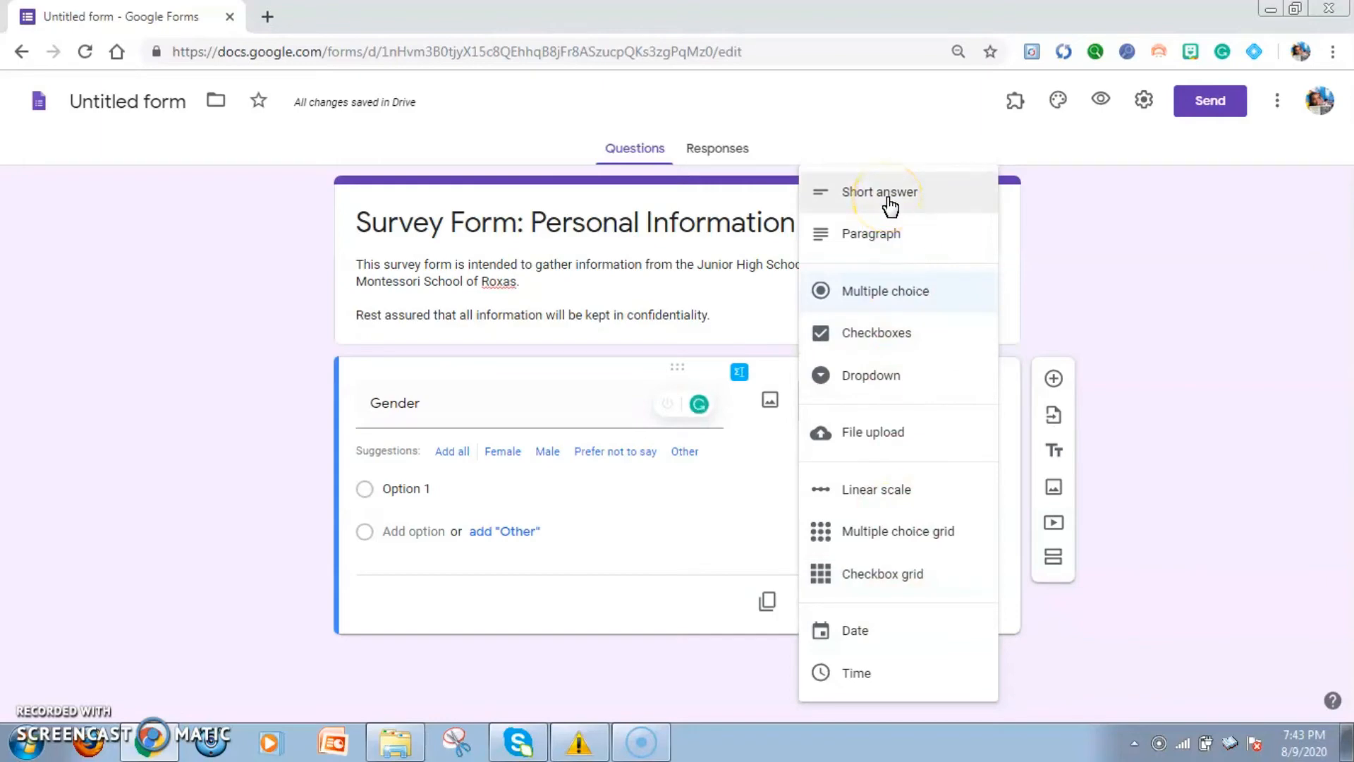
pyautogui.click(910, 191)
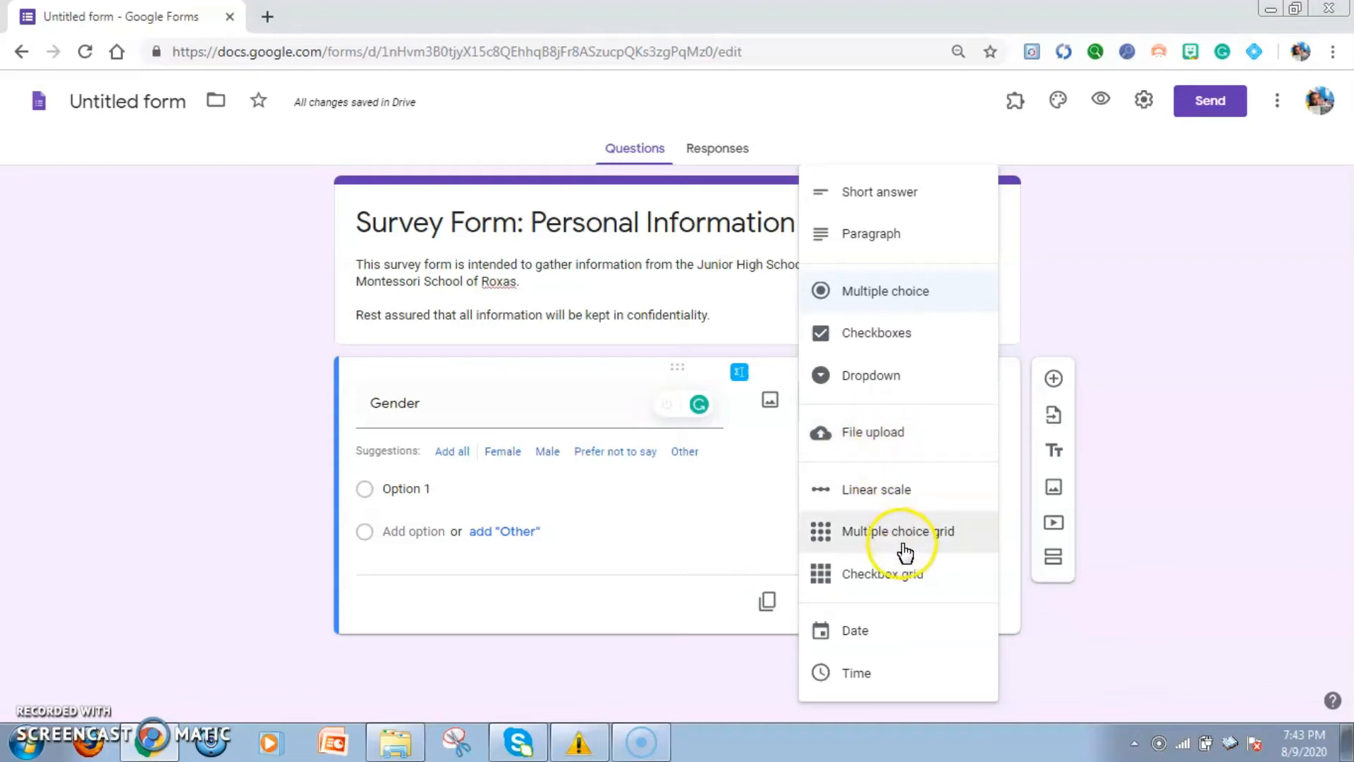
pyautogui.click(895, 295)
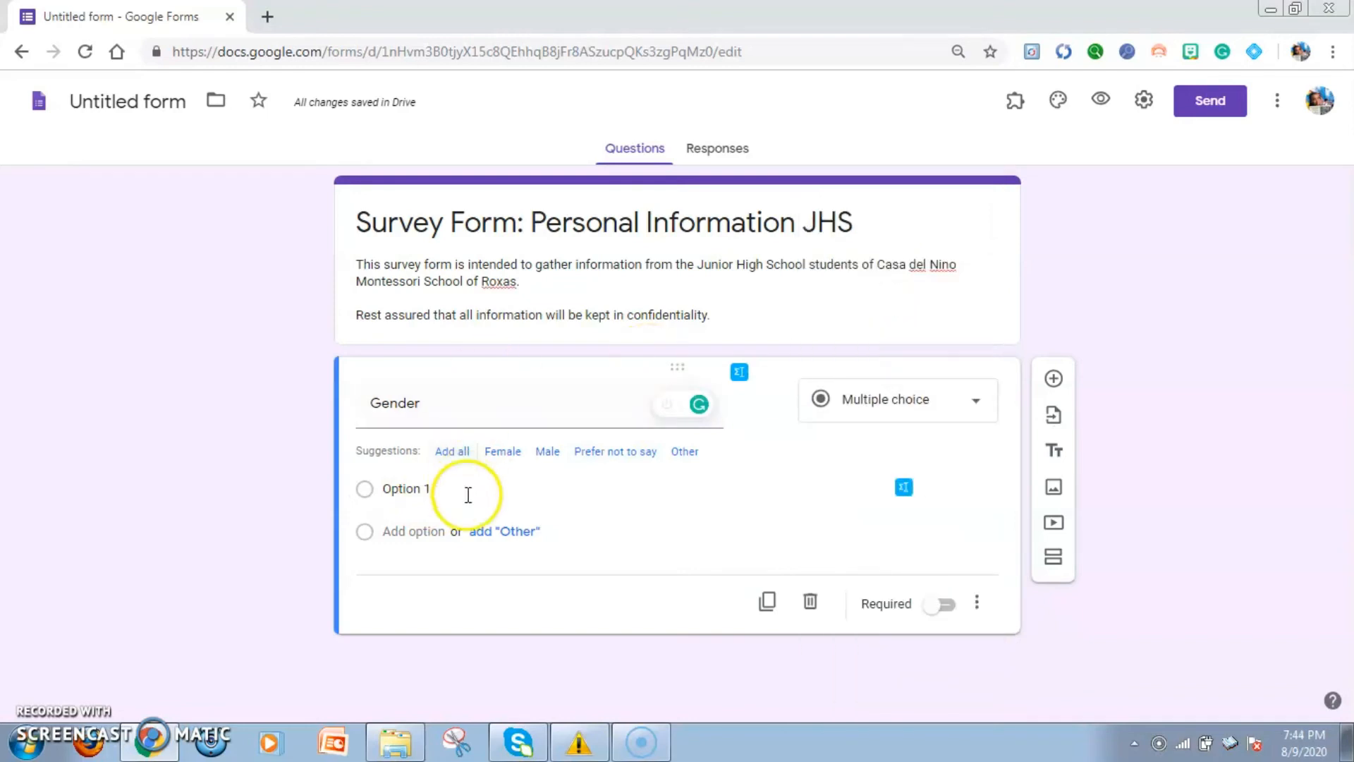
pyautogui.click(511, 456)
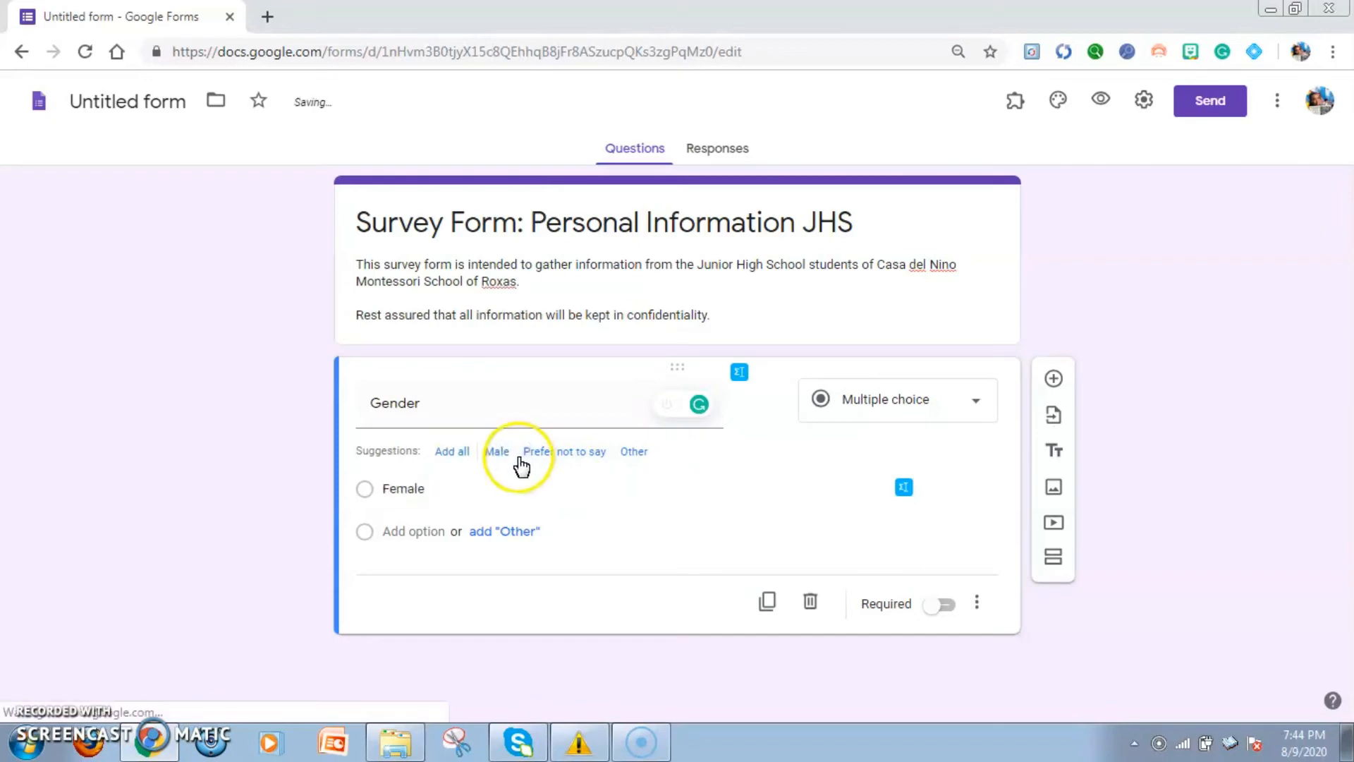
pyautogui.click(498, 458)
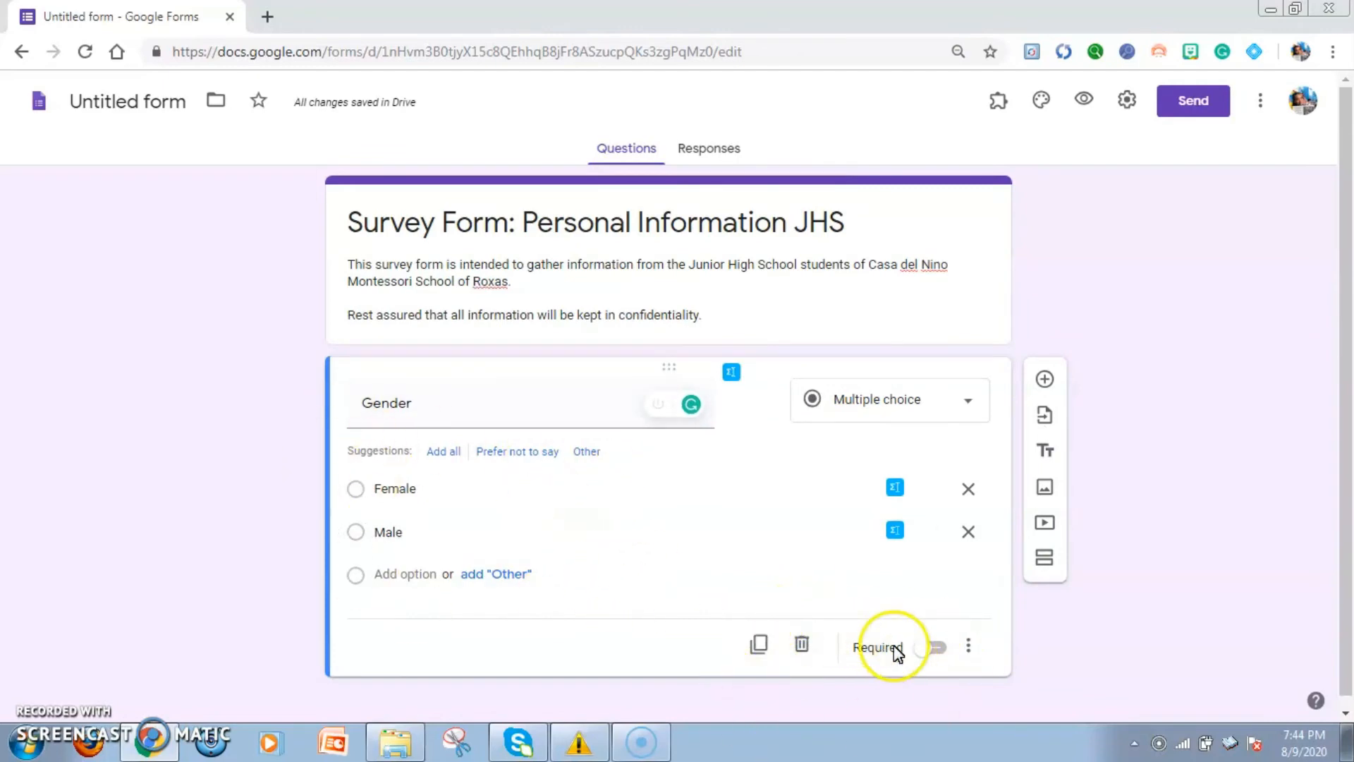
# Make the Gender question required and view its additional options without choosing any
pyautogui.click(930, 648)
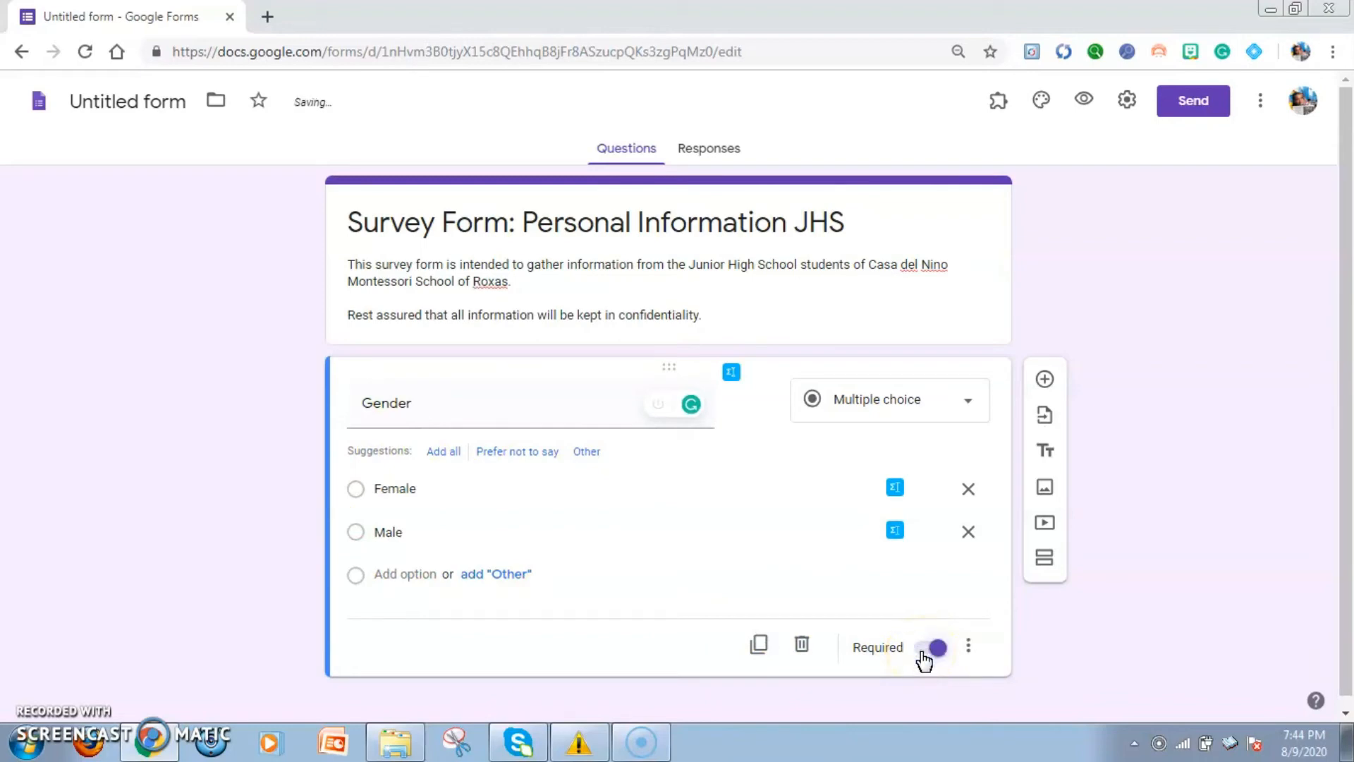
pyautogui.click(968, 646)
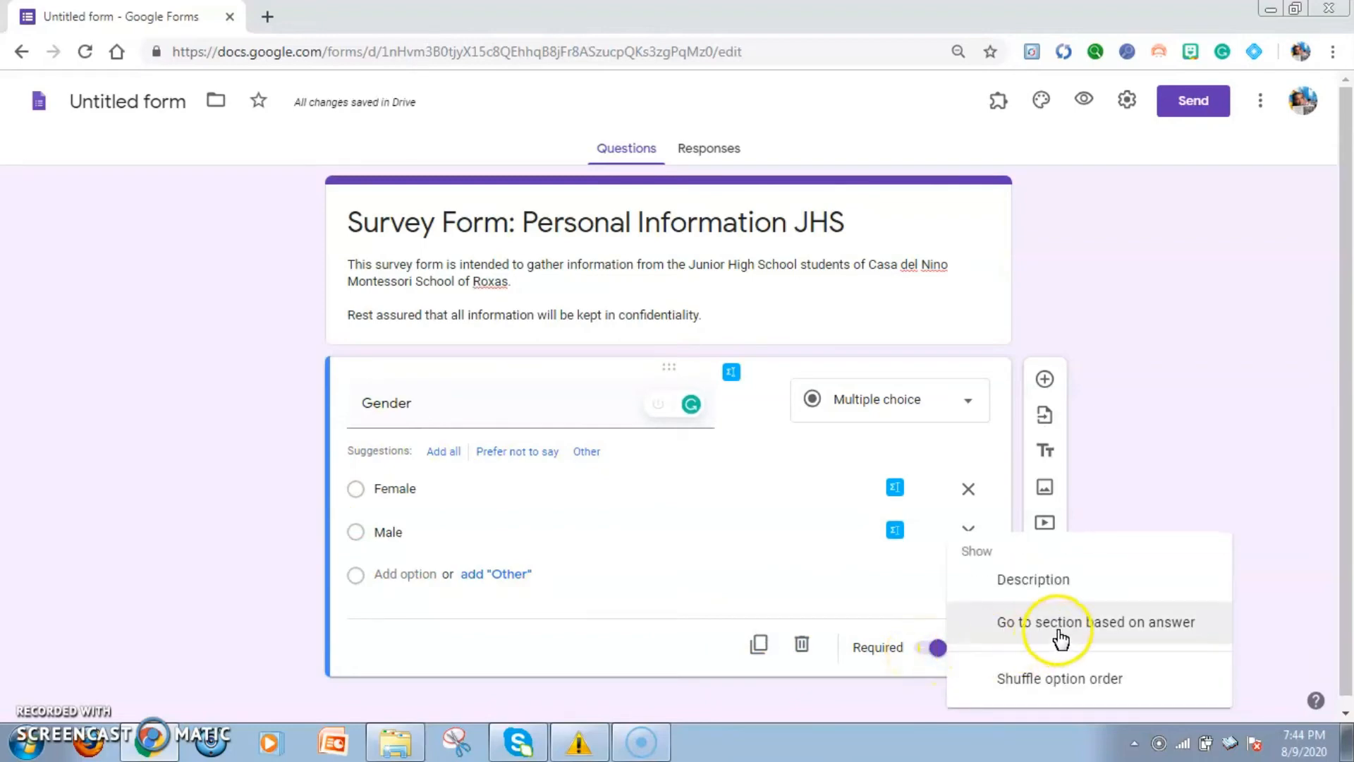
pyautogui.click(1214, 493)
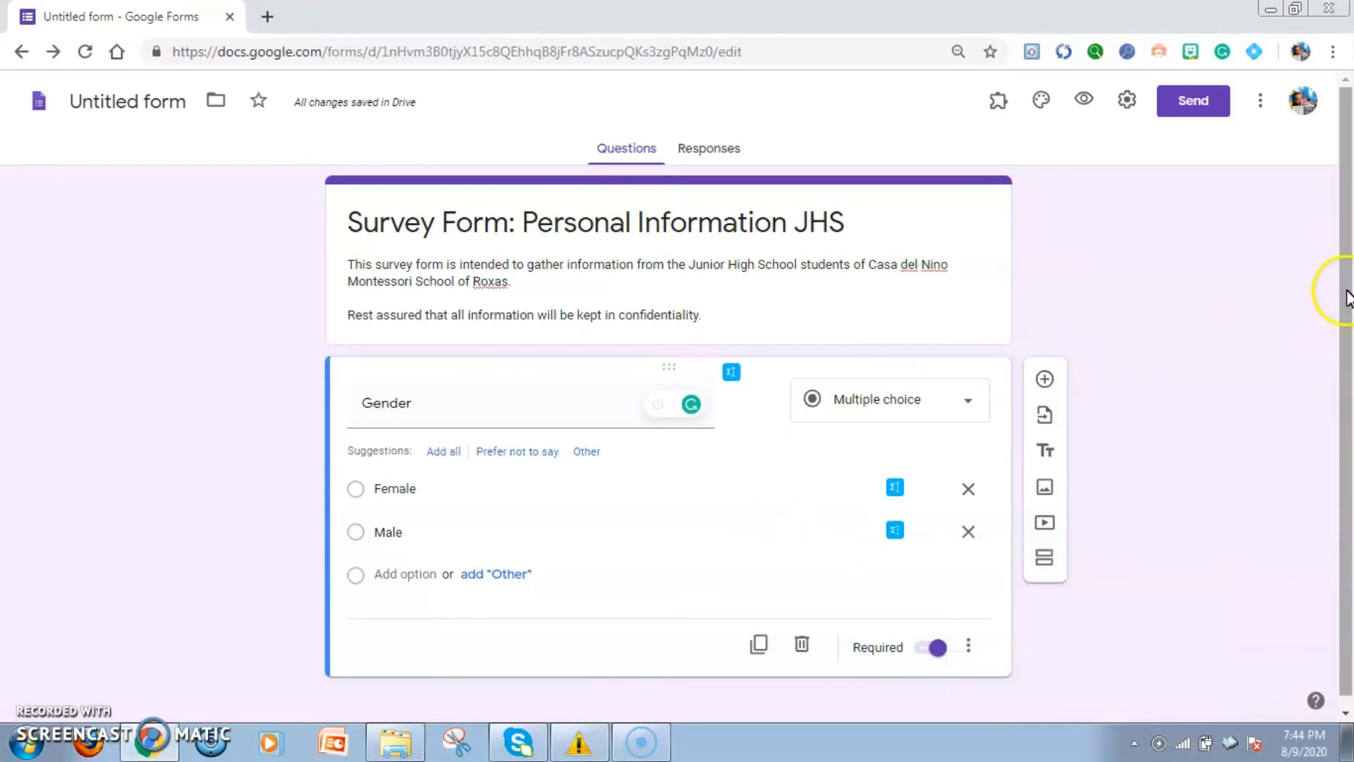
# Add a new question below Gender and title it "Height in Centimeters"
pyautogui.scroll(-1, 1347, 296)
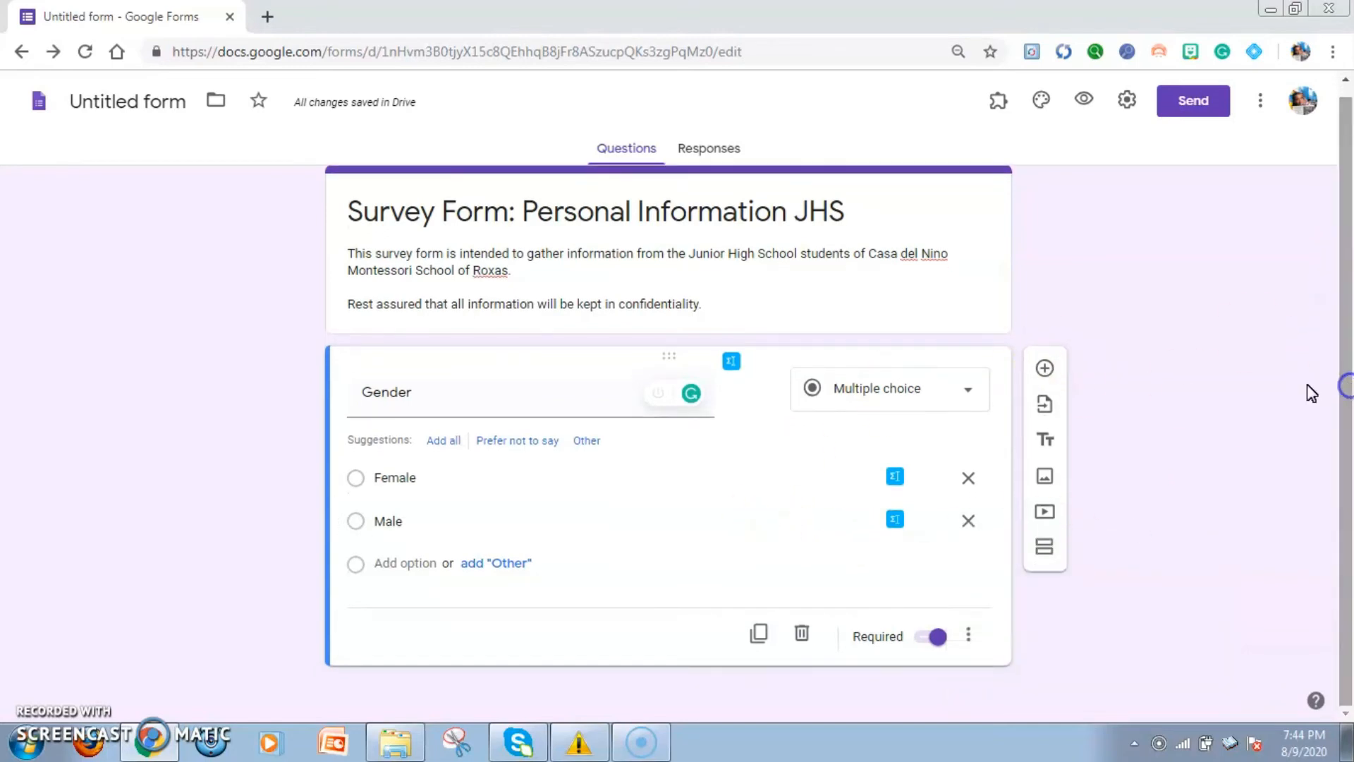
pyautogui.click(1046, 378)
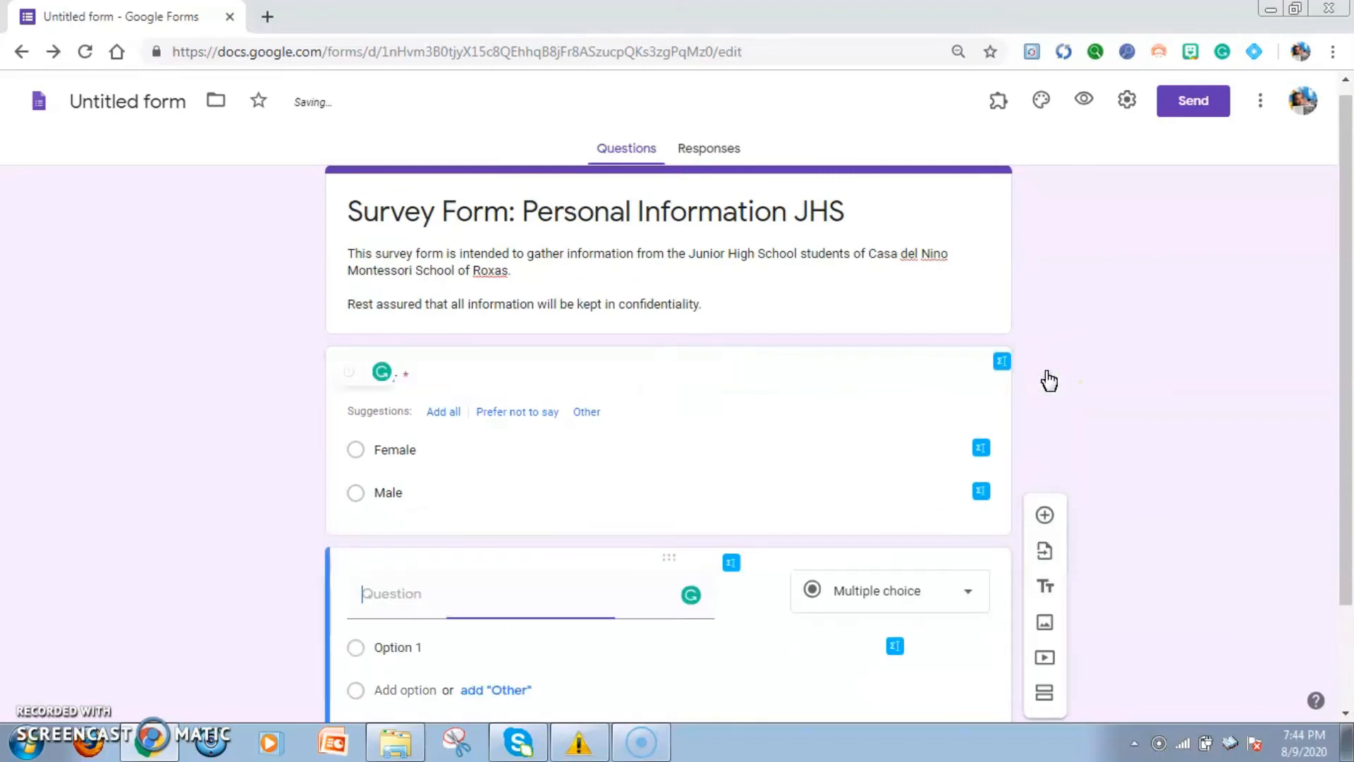
pyautogui.scroll(-1, 1332, 353)
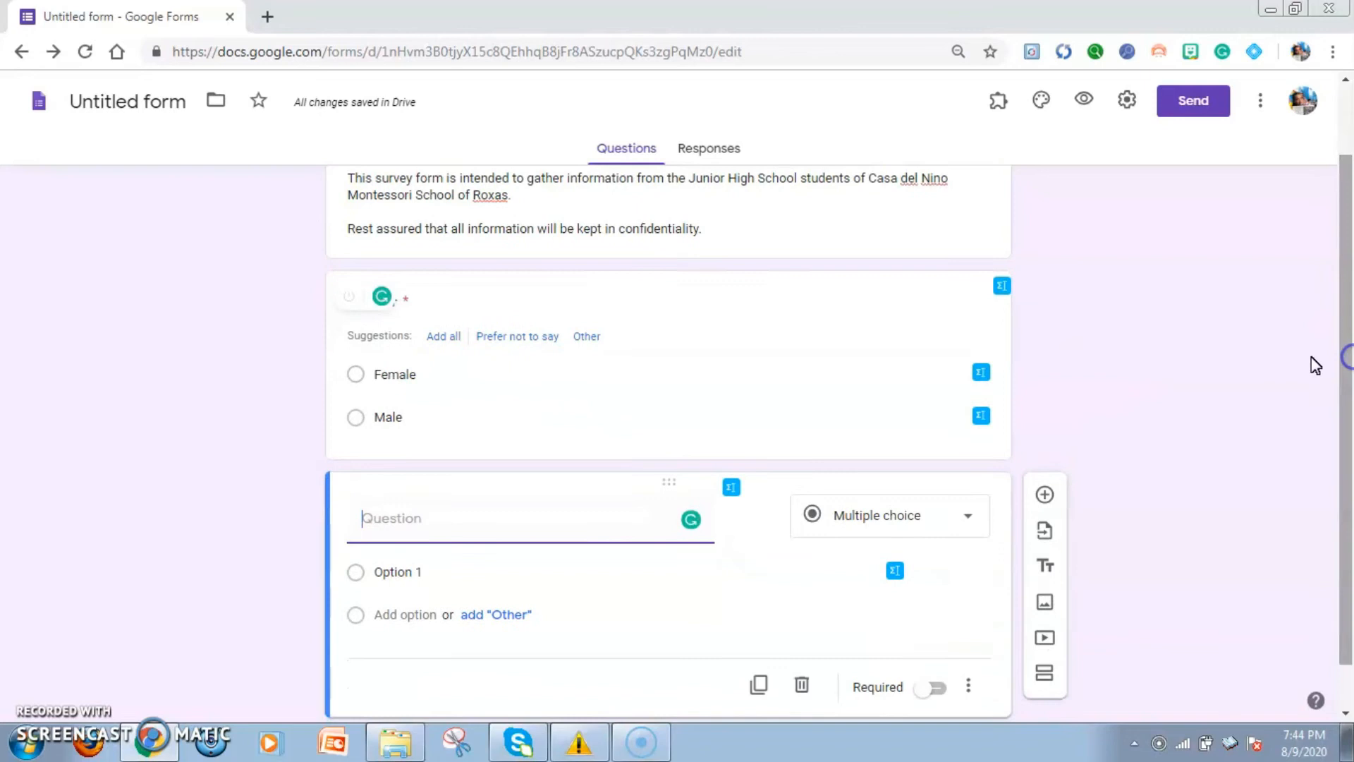
pyautogui.click(485, 509)
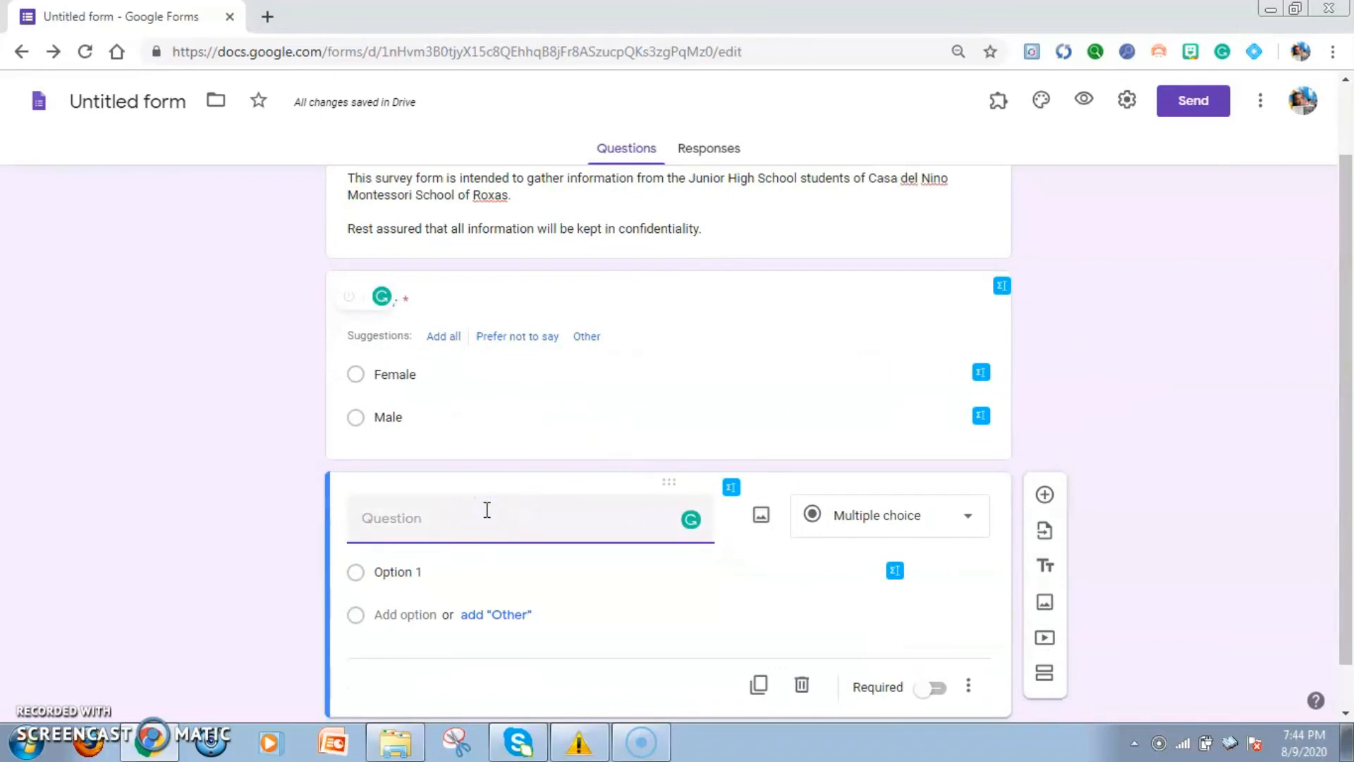
pyautogui.write('Height in ')
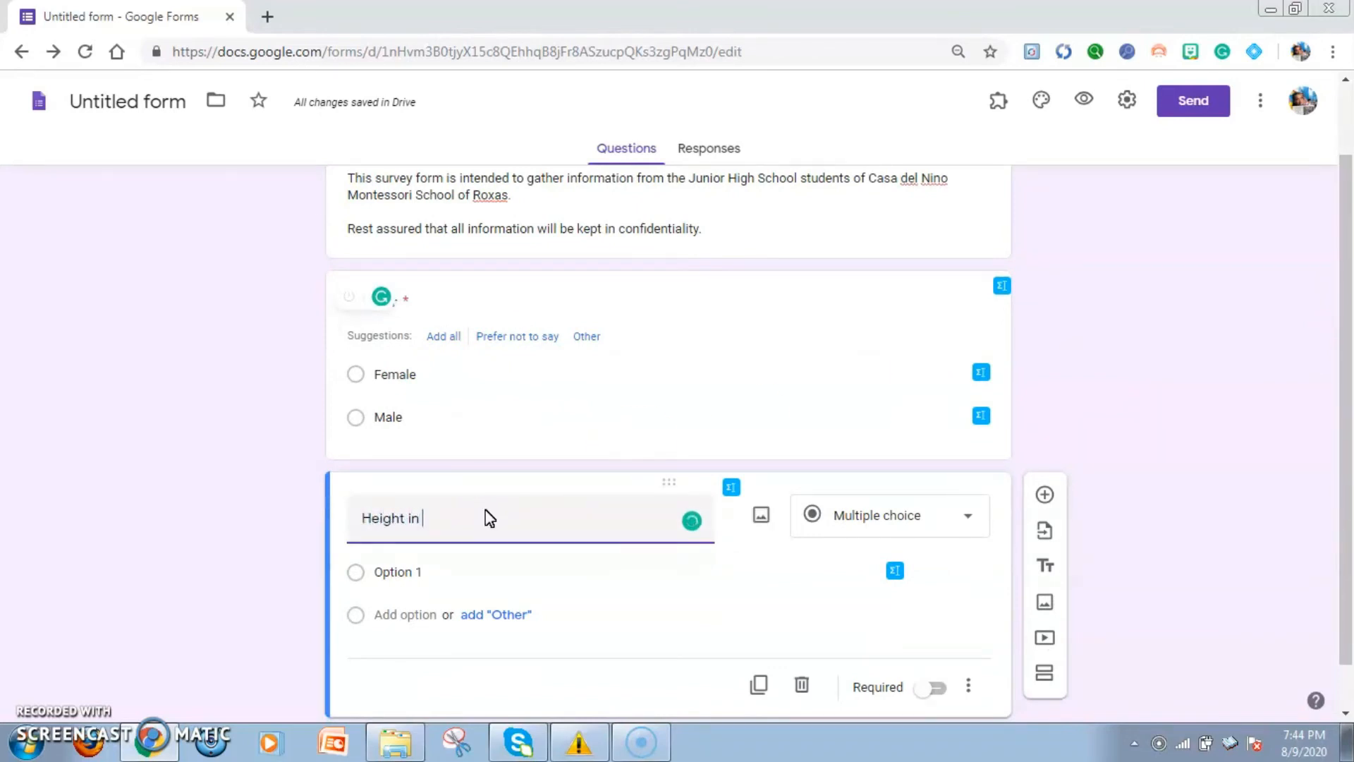
pyautogui.write('ce')
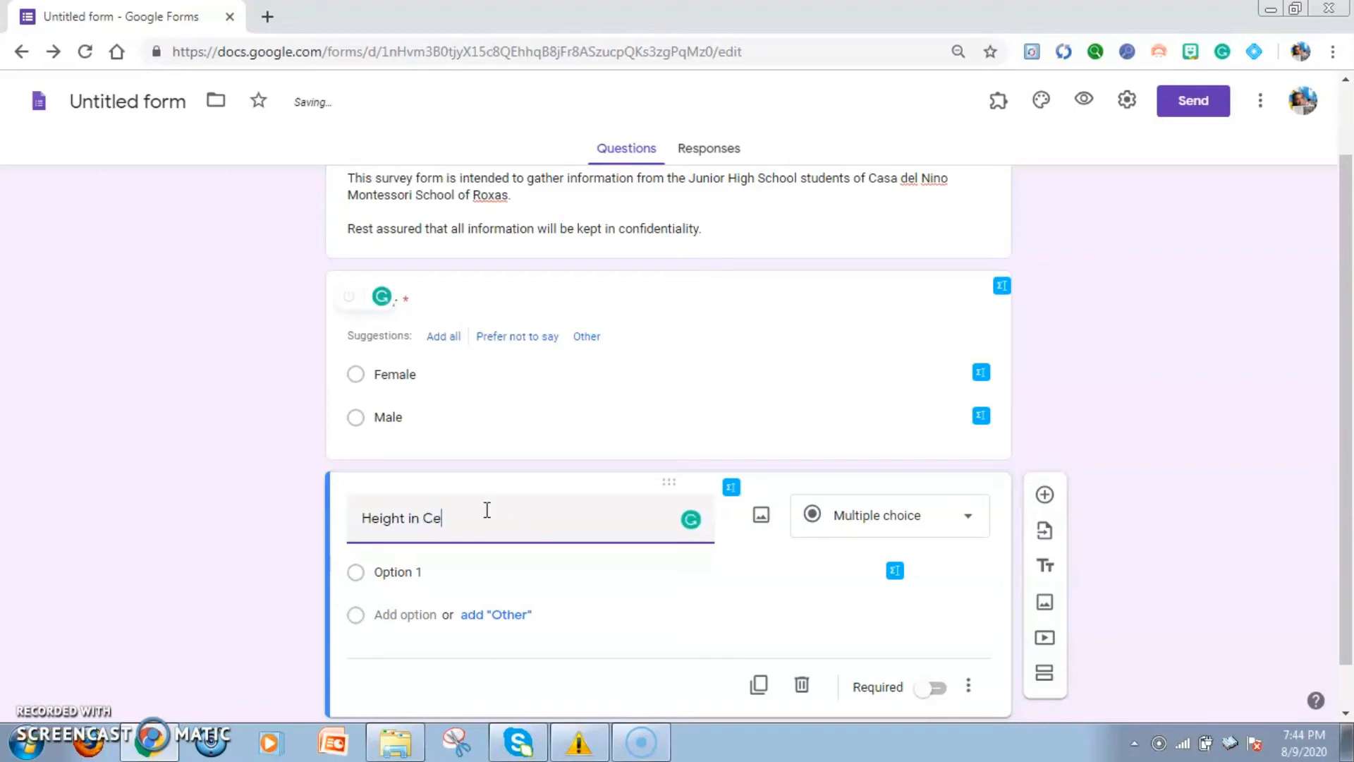
pyautogui.write('ntimeters')
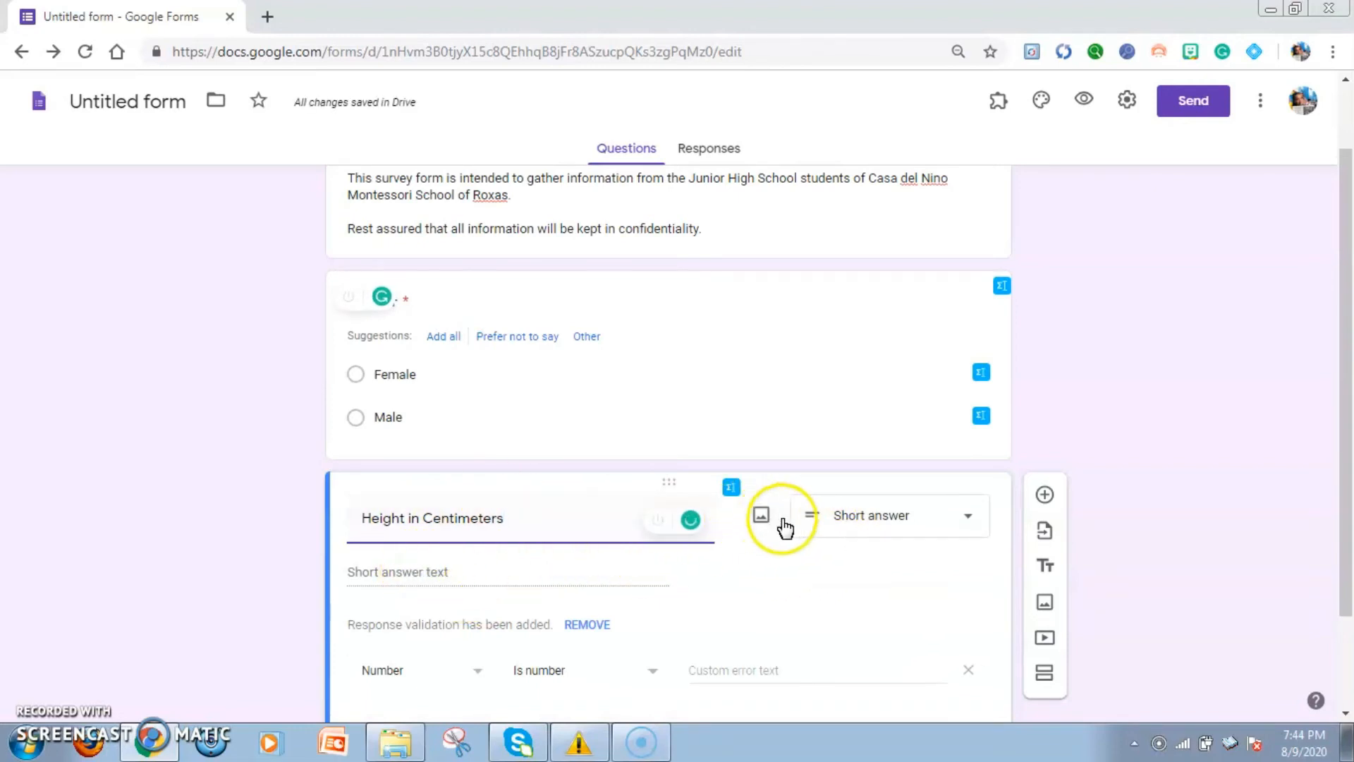
# Choose Short answer as the answer type of the height question
pyautogui.click(814, 524)
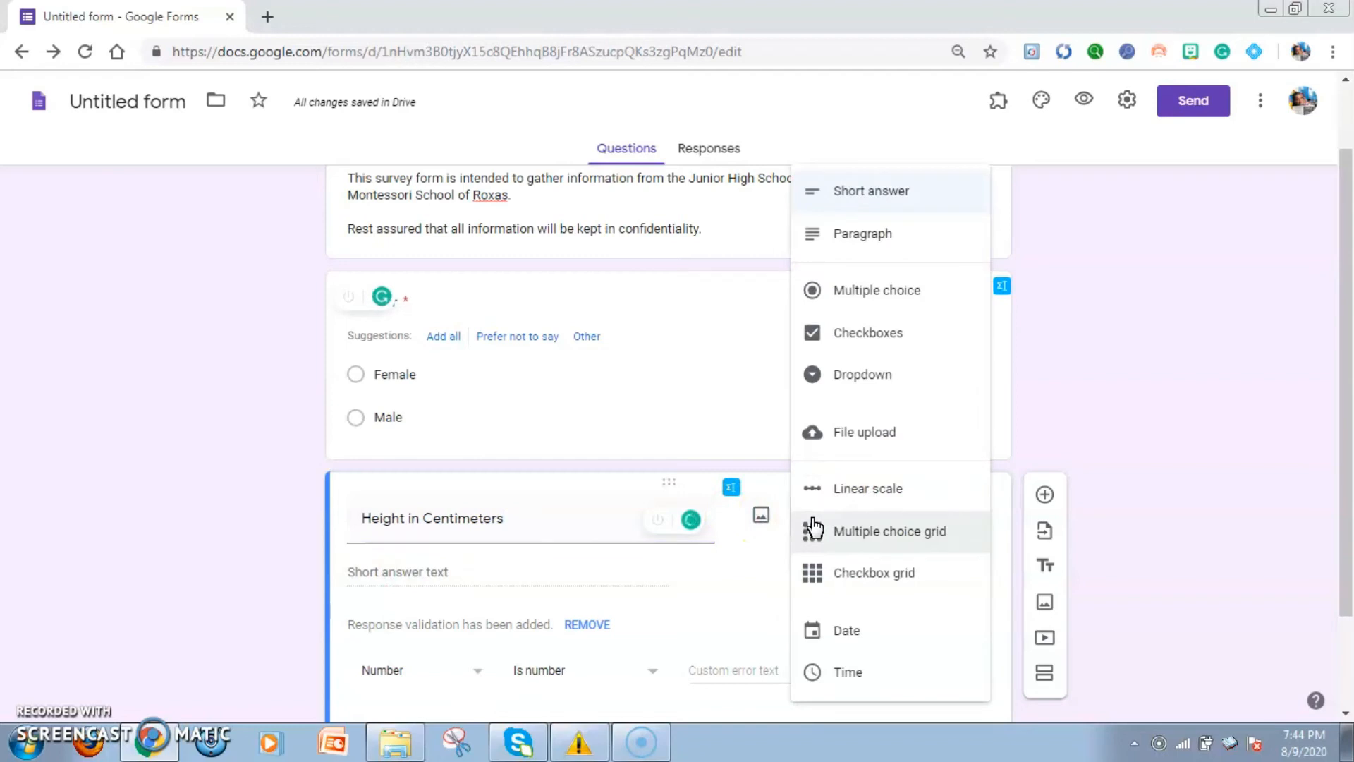
pyautogui.click(891, 192)
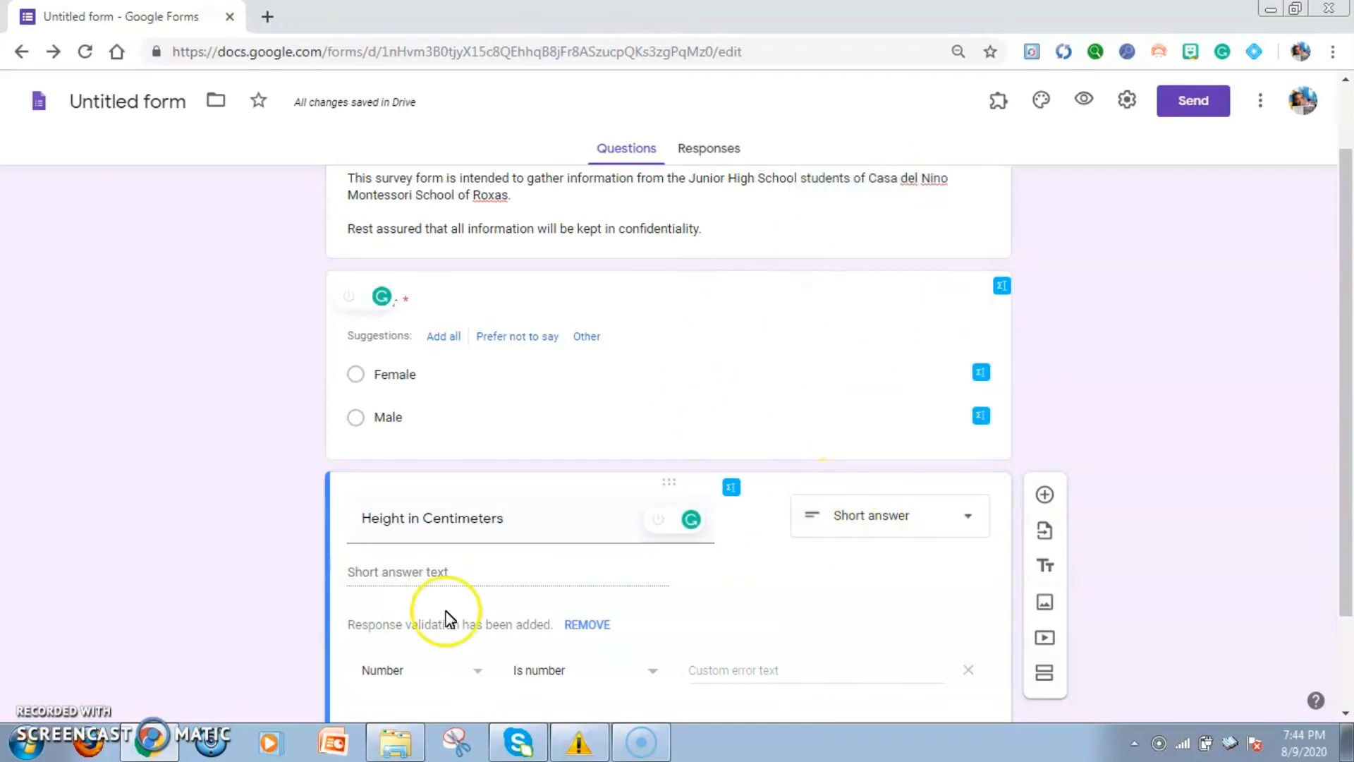
pyautogui.click(453, 574)
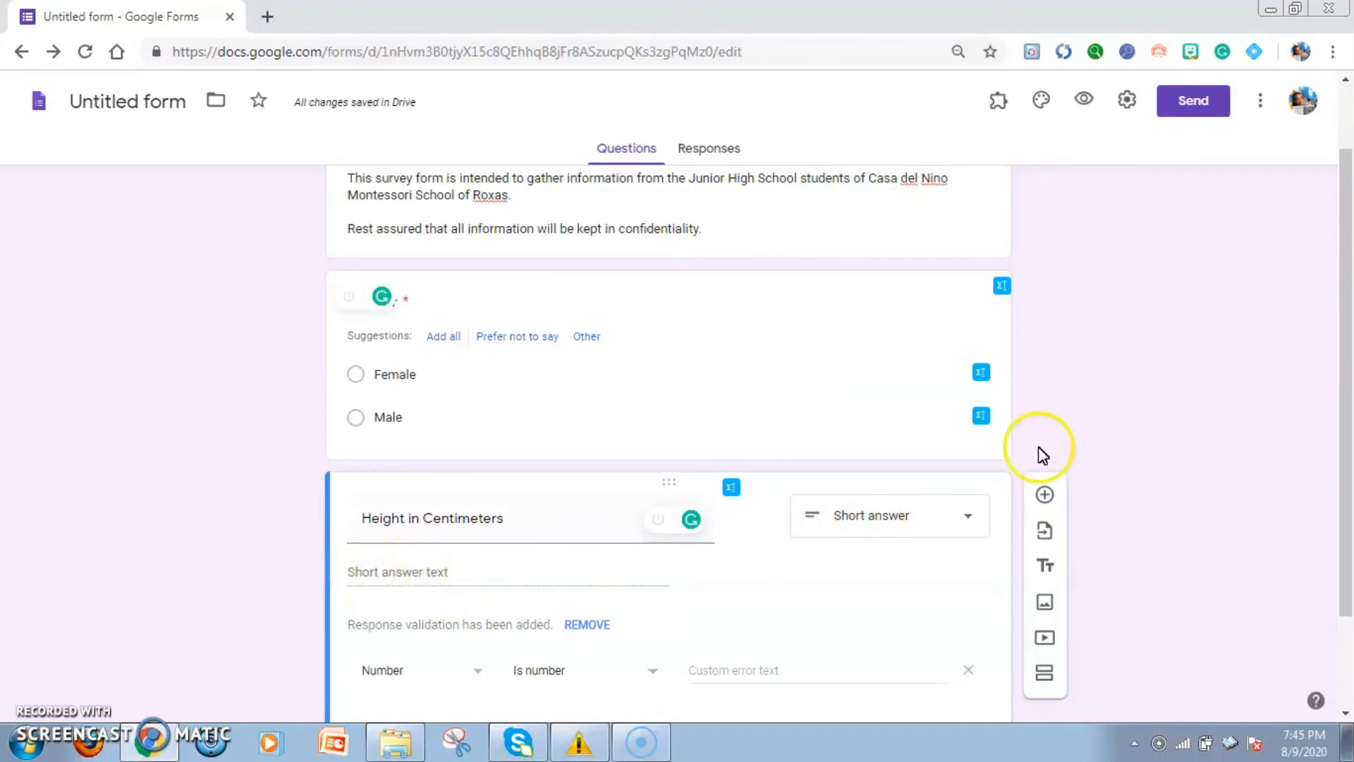
# Make the height question required and add another blank question below it
pyautogui.click(1347, 438)
pyautogui.moveTo(1345, 434); pyautogui.dragTo(1312, 508)
pyautogui.click(929, 637)
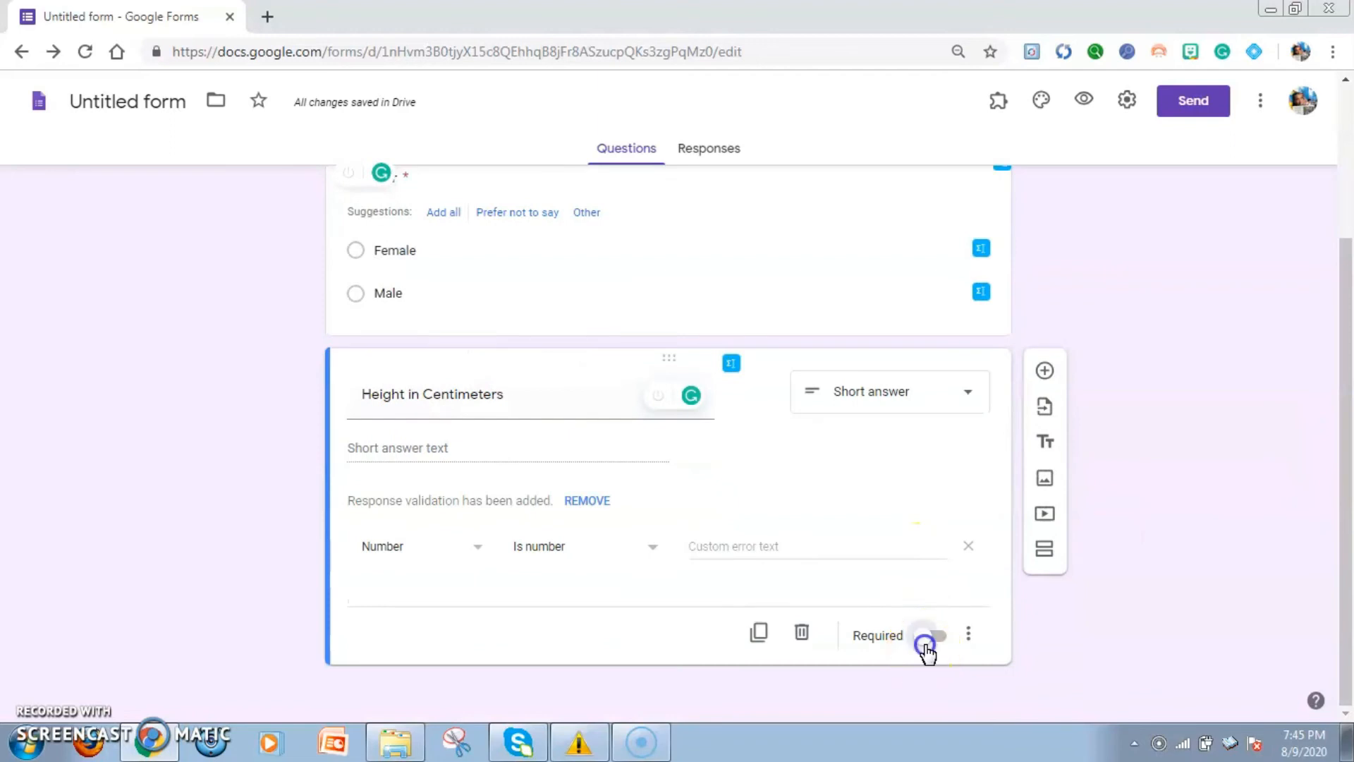
pyautogui.click(1045, 371)
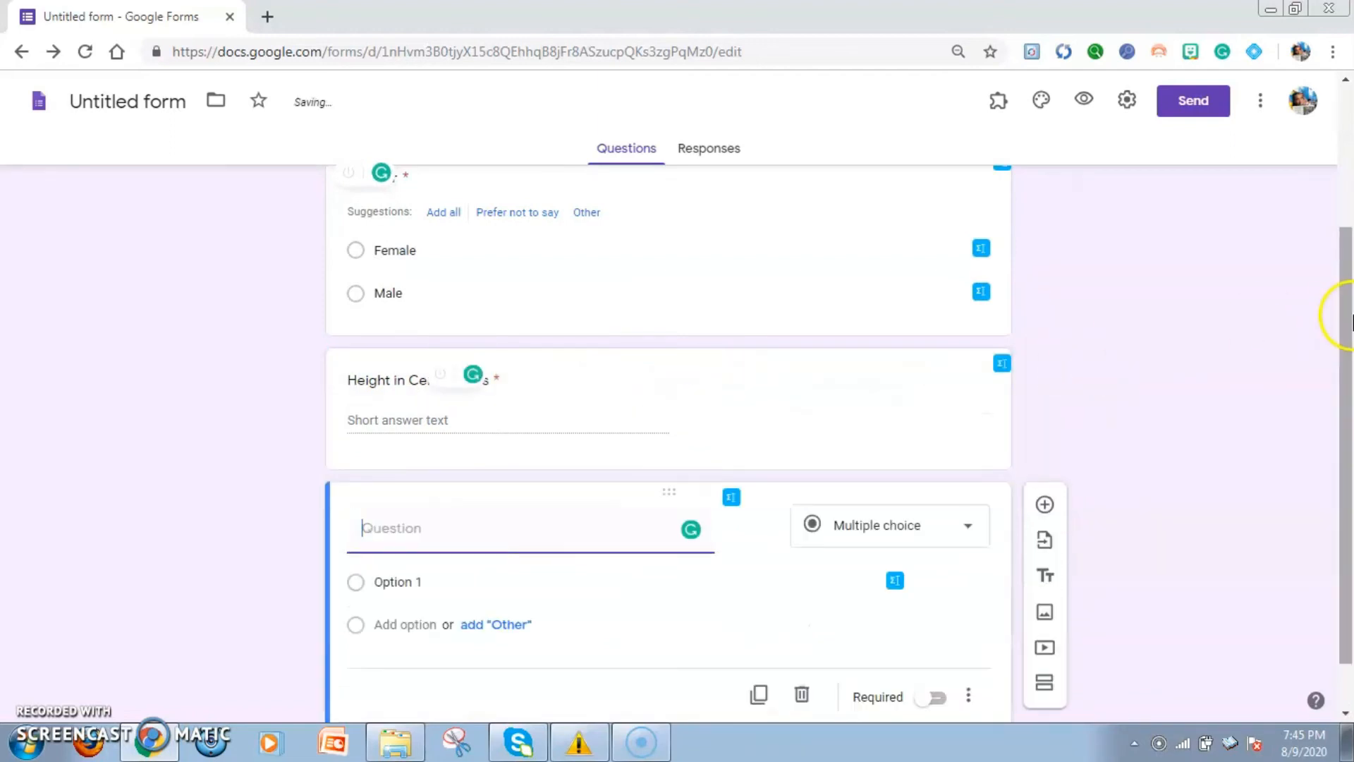
# Open the form's sending options, enable collecting email addresses and choose to send the form via link
pyautogui.scroll(4, 1348, 221)
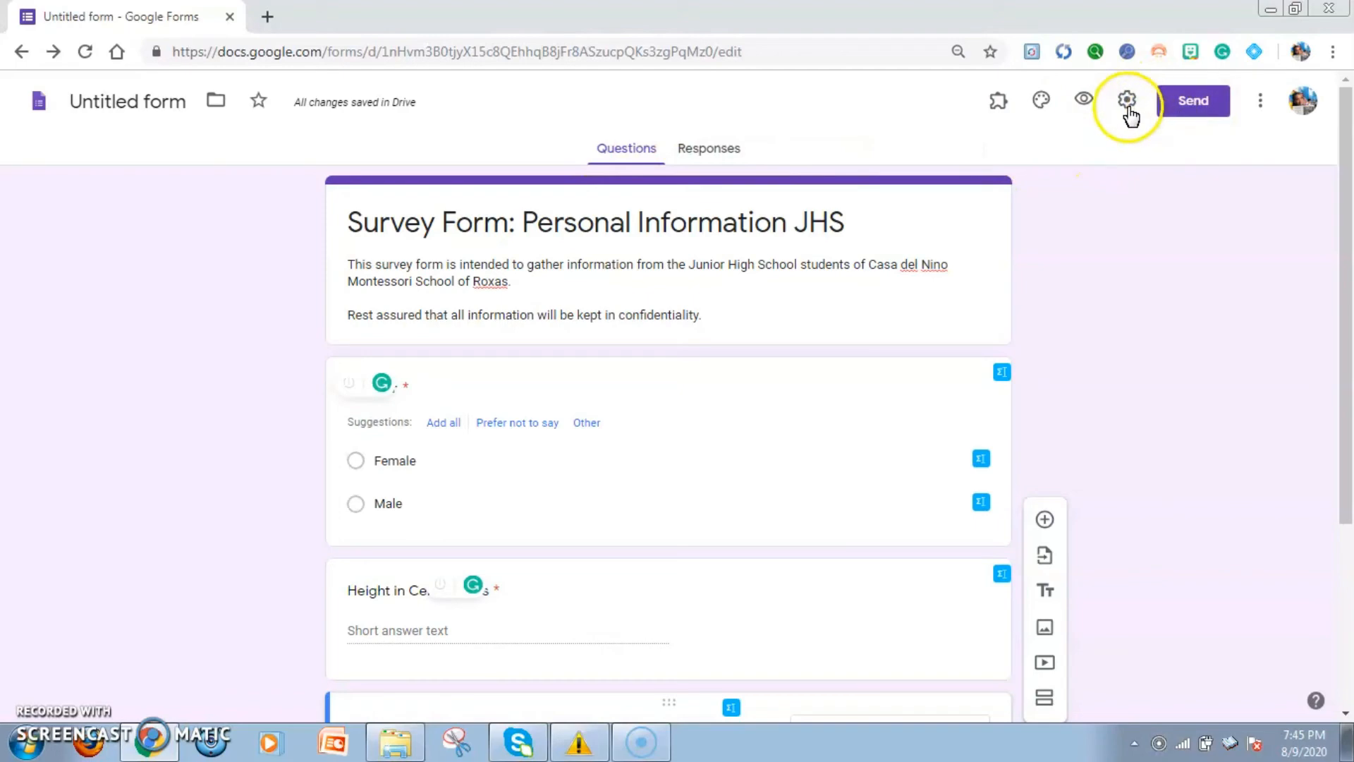
pyautogui.click(1207, 116)
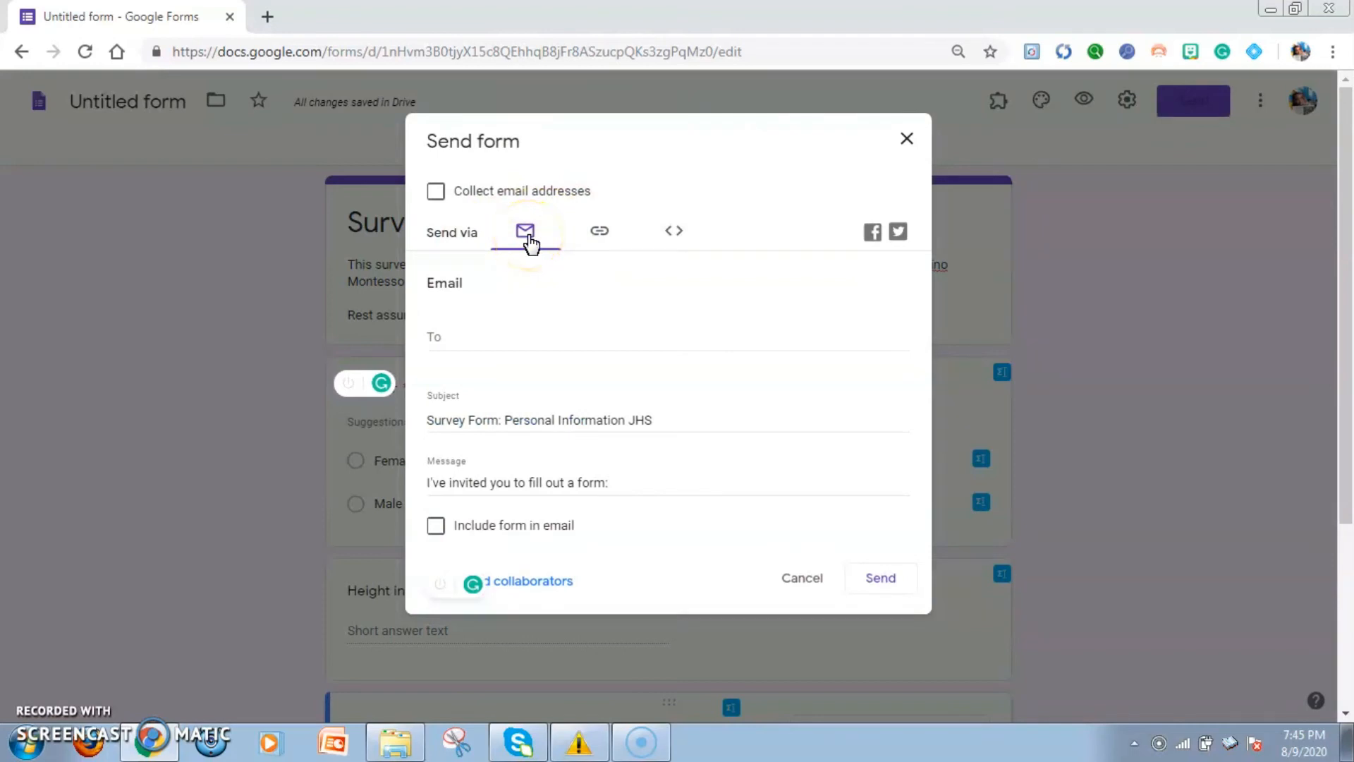
pyautogui.click(435, 191)
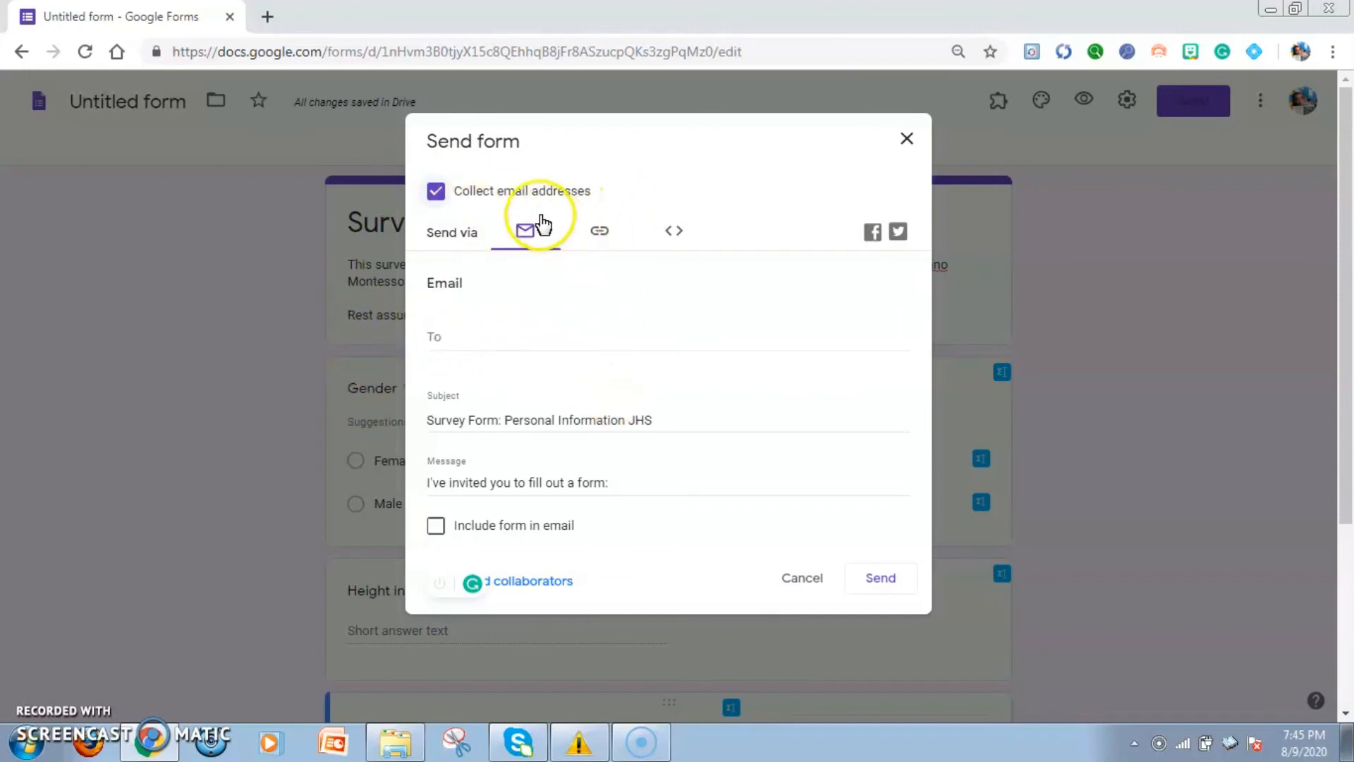
pyautogui.click(600, 235)
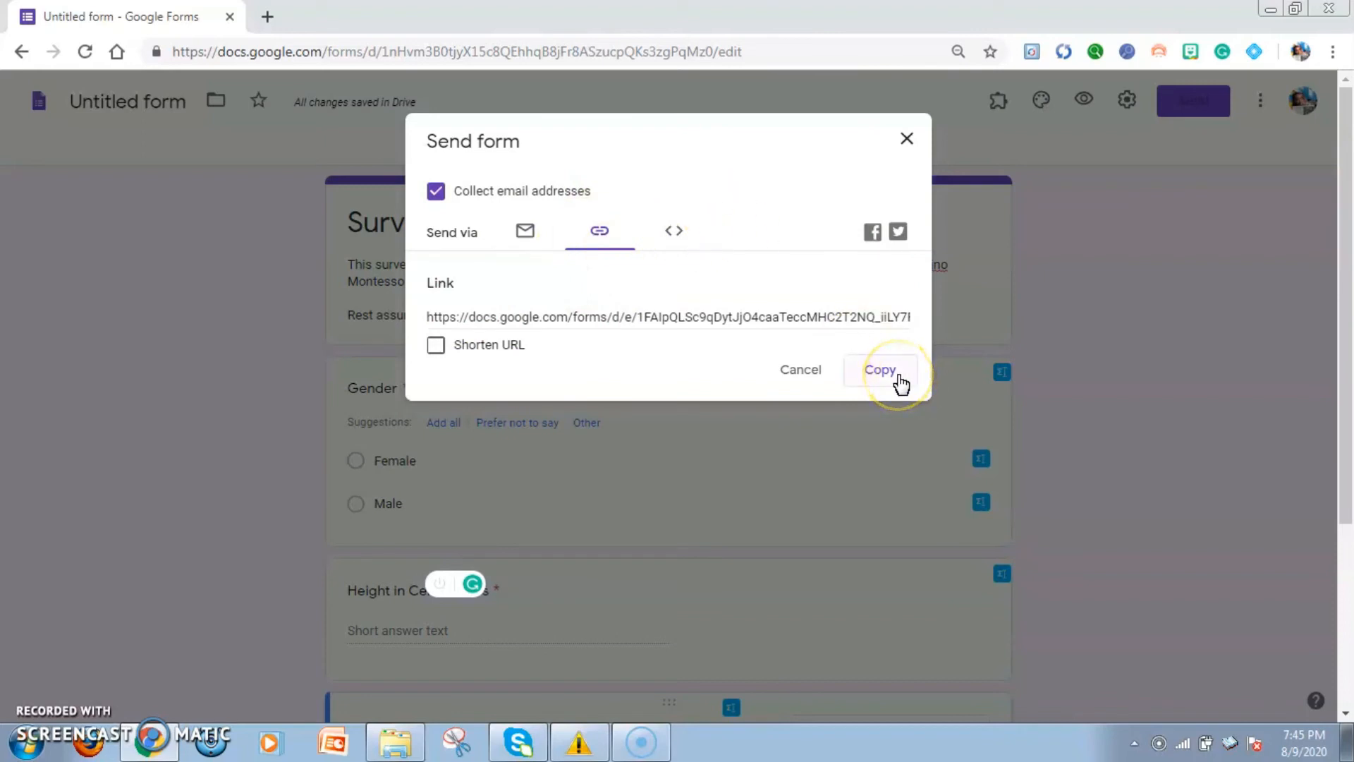
# Shorten the URL of the form's share link and close the sending options
pyautogui.click(847, 317)
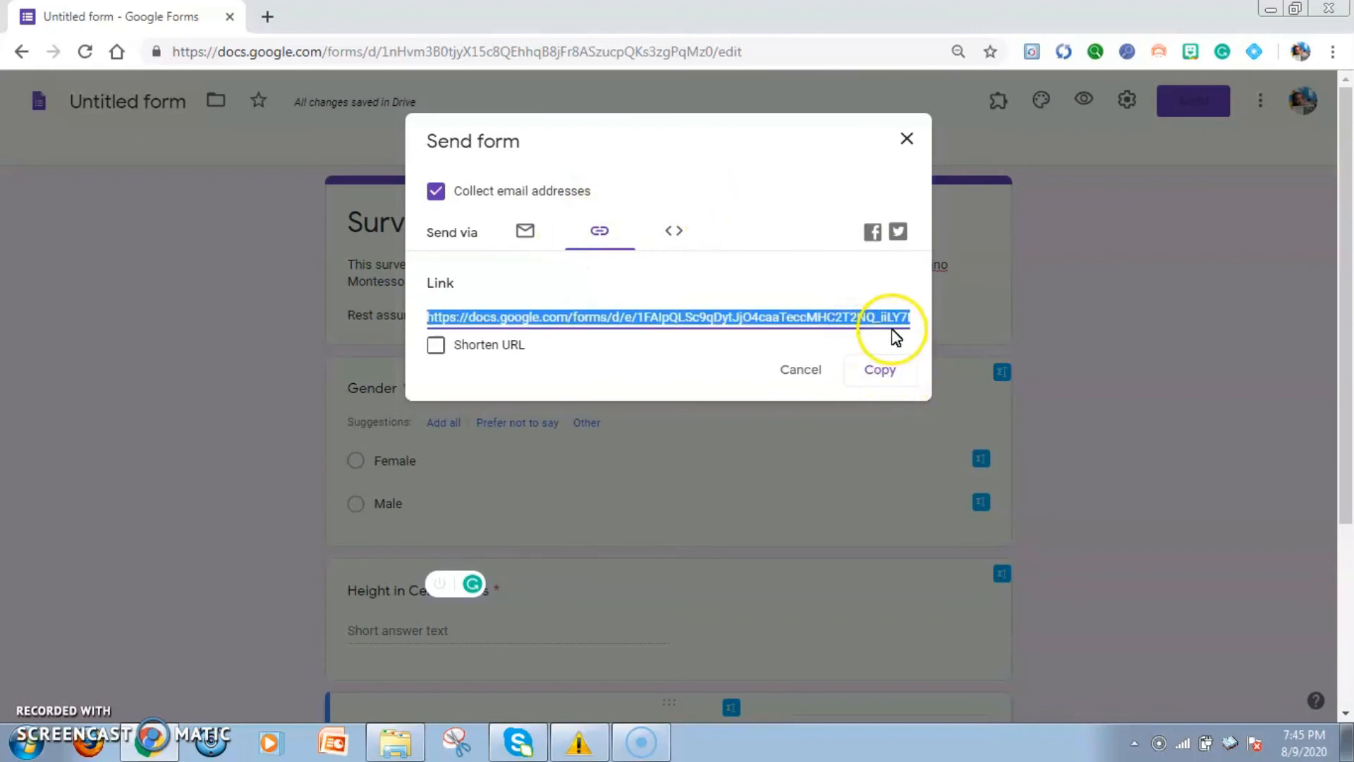
pyautogui.click(437, 353)
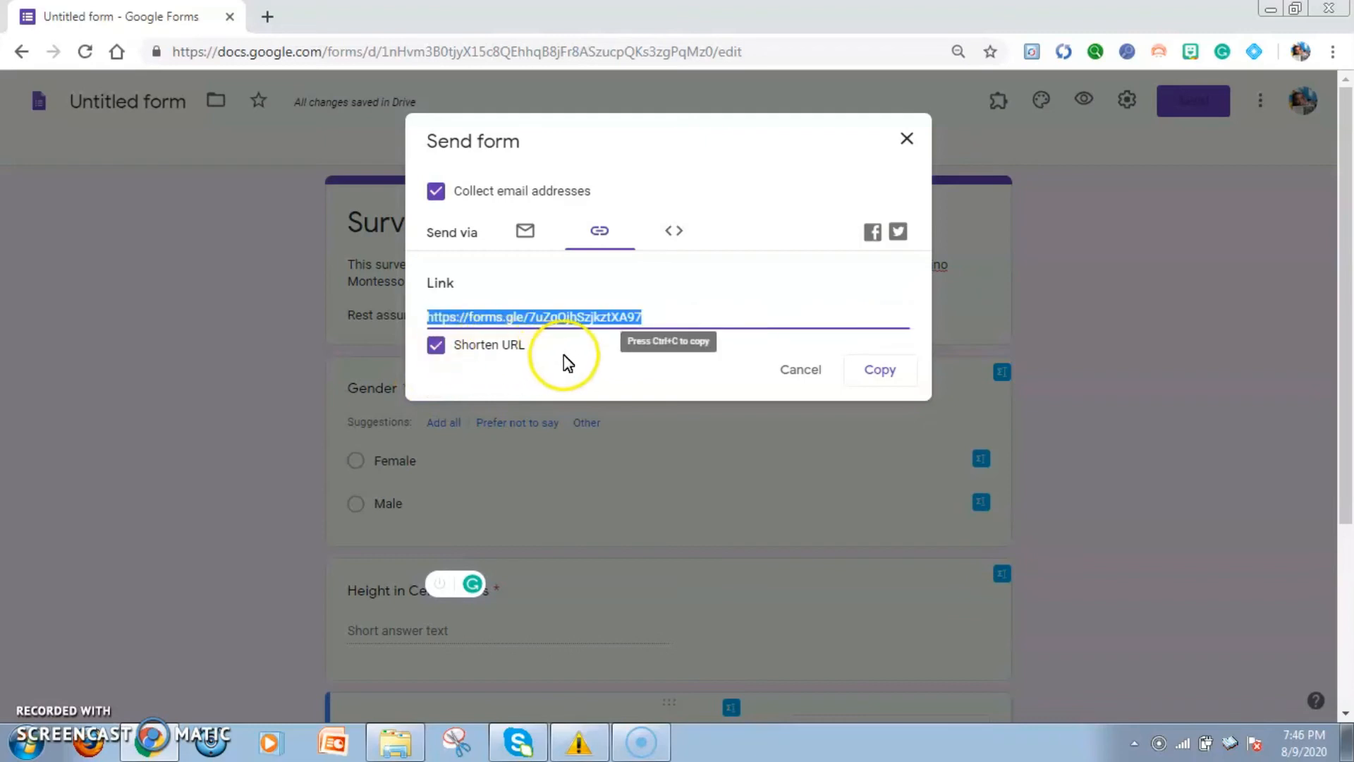
pyautogui.click(584, 358)
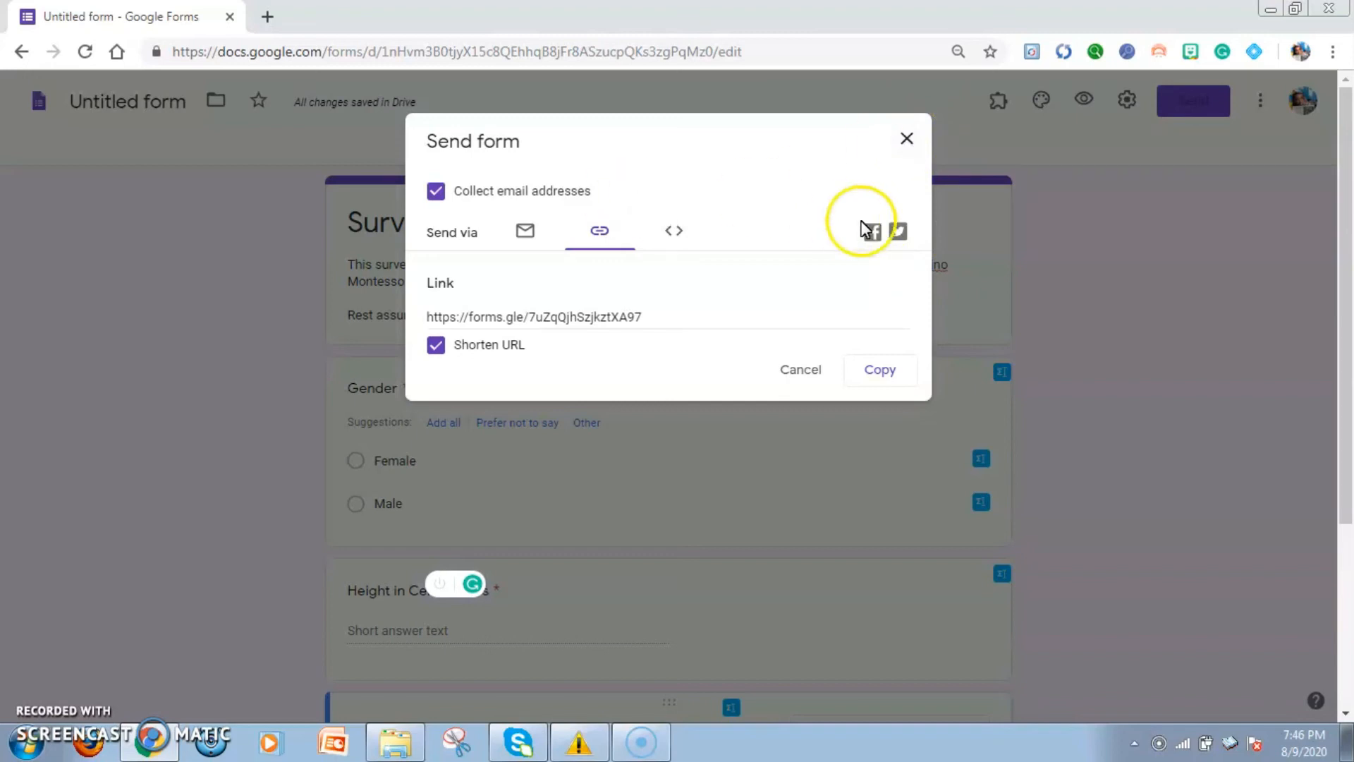
pyautogui.click(902, 137)
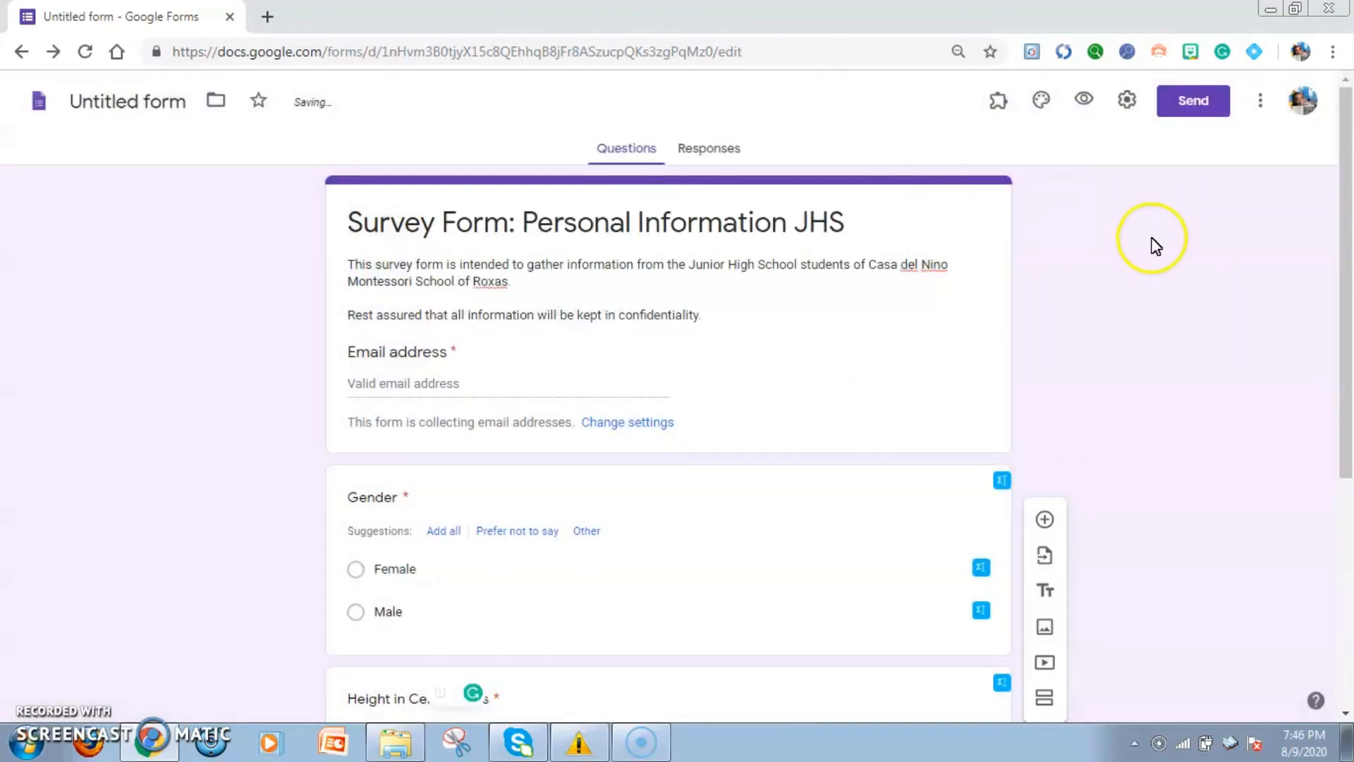
# View the responses section of the personal information survey form
pyautogui.moveTo(1351, 269); pyautogui.dragTo(1352, 135)
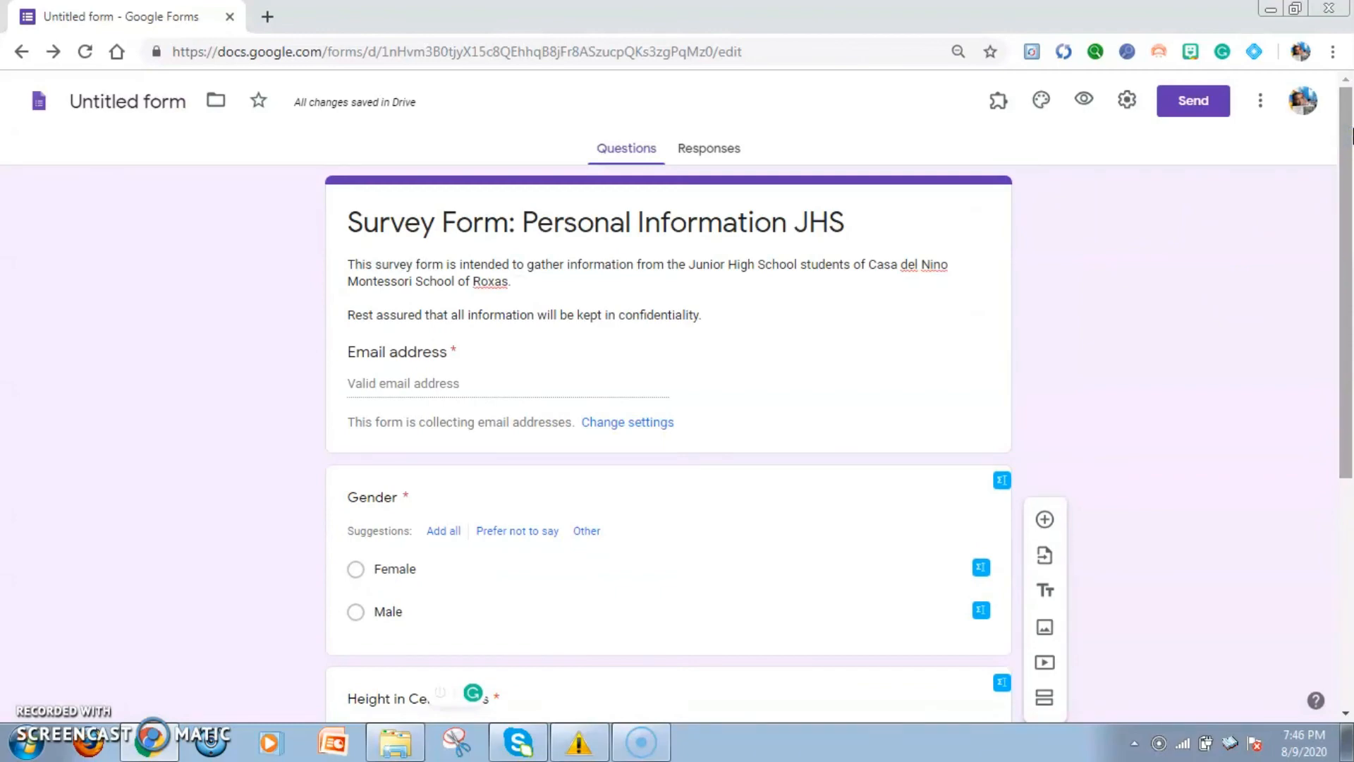
pyautogui.moveTo(1353, 132)
pyautogui.mouseDown()
pyautogui.moveTo(1351, 340)
pyautogui.moveTo(1352, 127)
pyautogui.mouseUp()
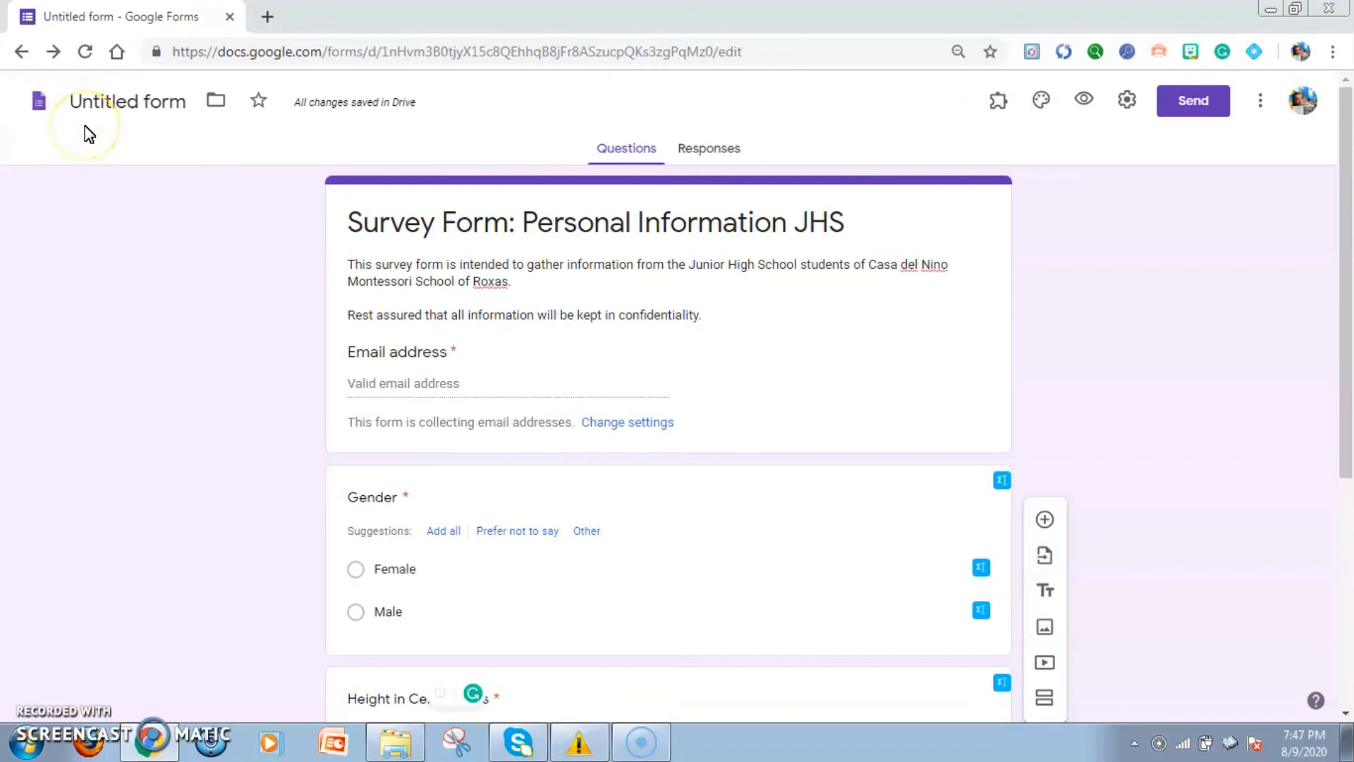
pyautogui.click(717, 154)
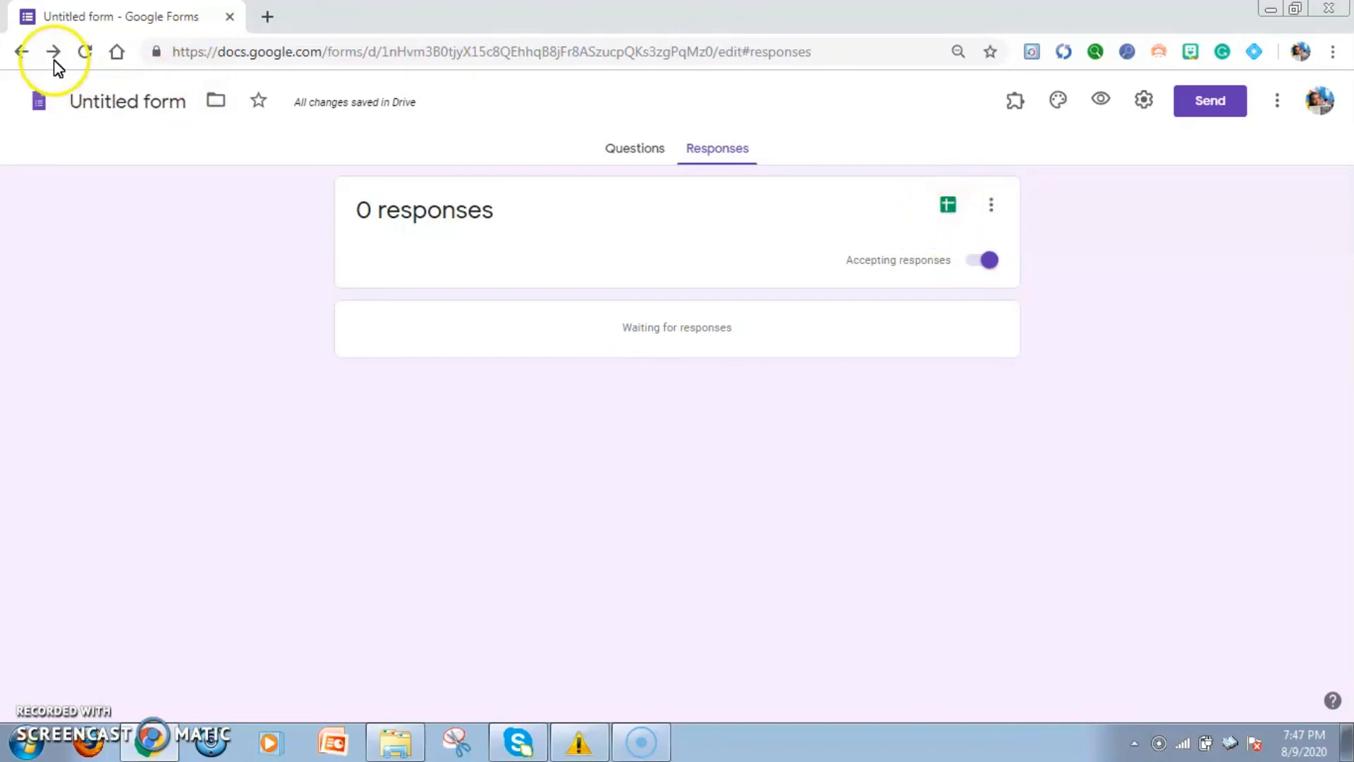
# Return to the list of recent forms and open the INTEGRATED MATHEMATICS 10 form
pyautogui.click(23, 52)
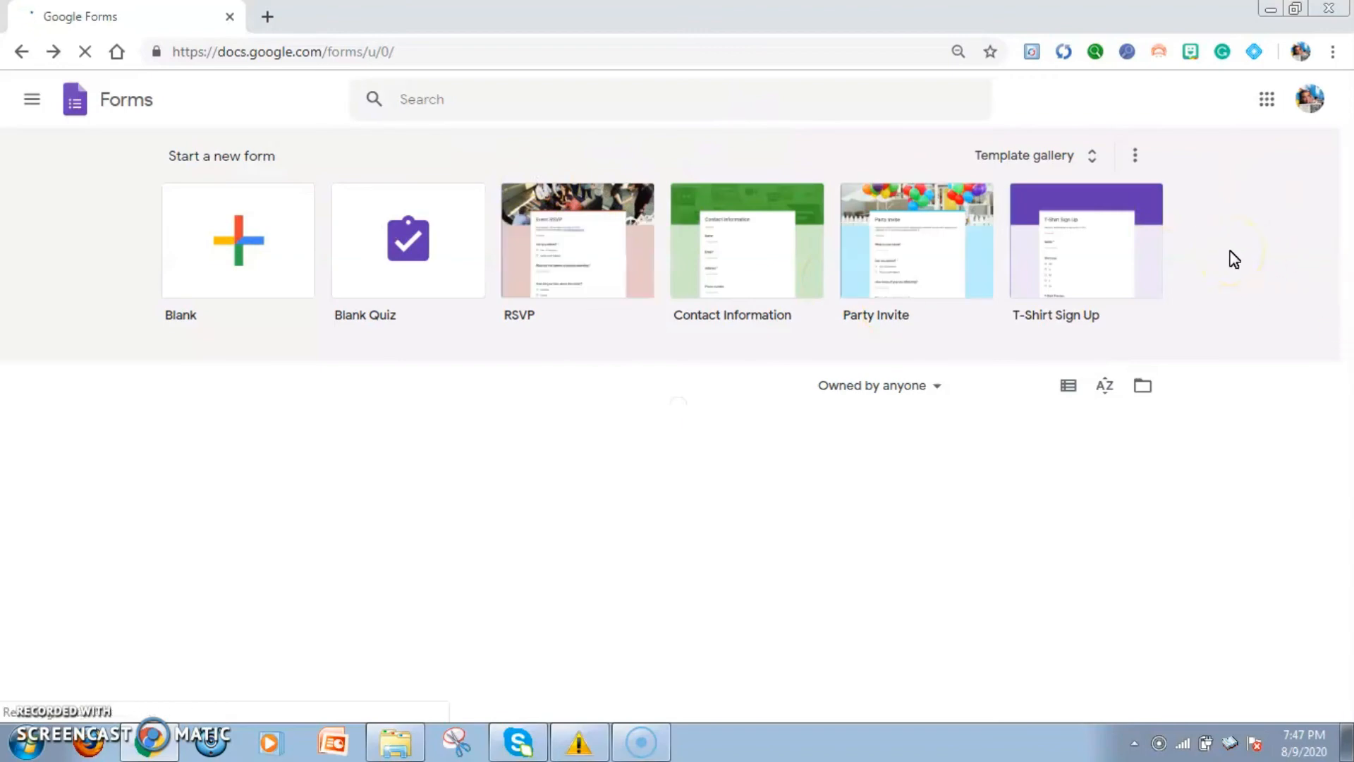
pyautogui.scroll(-1, 1234, 260)
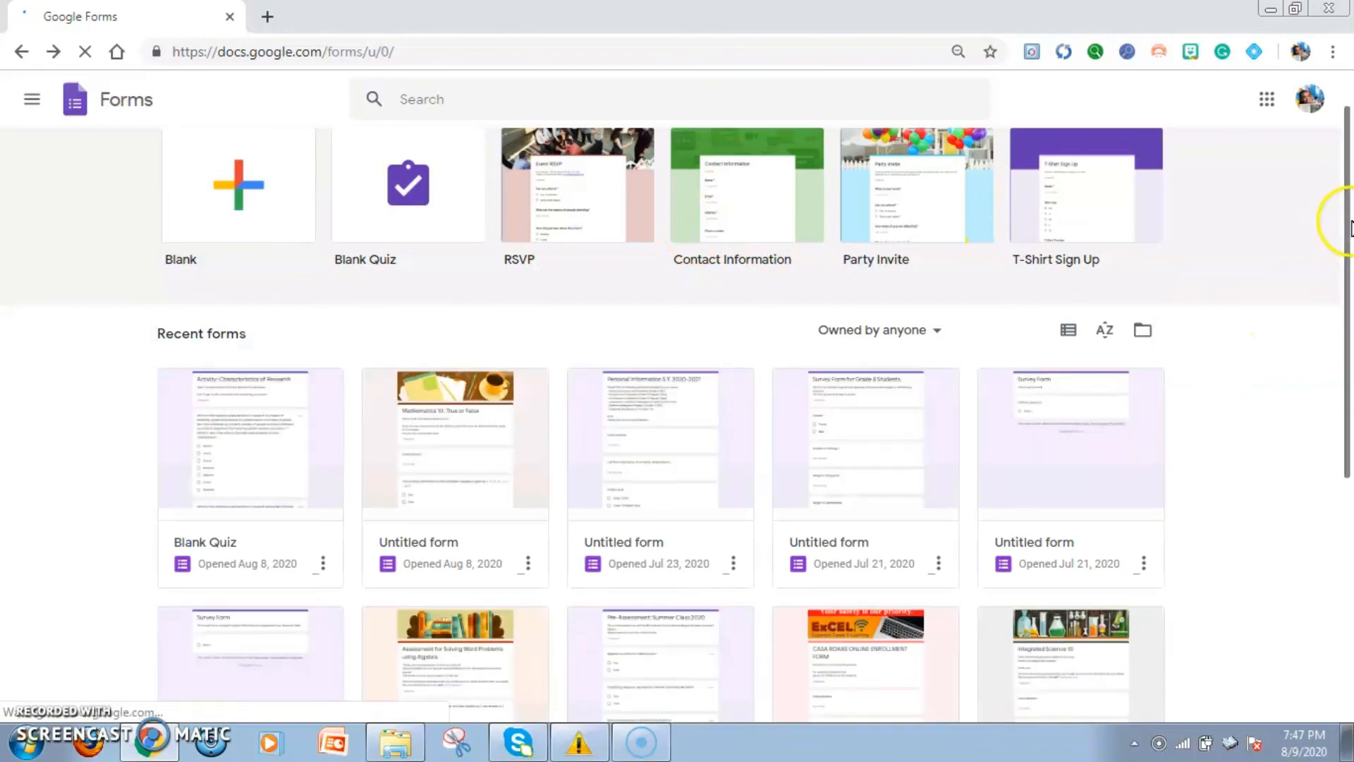
pyautogui.moveTo(1345, 227); pyautogui.dragTo(1340, 335)
pyautogui.scroll(-3, 1326, 362)
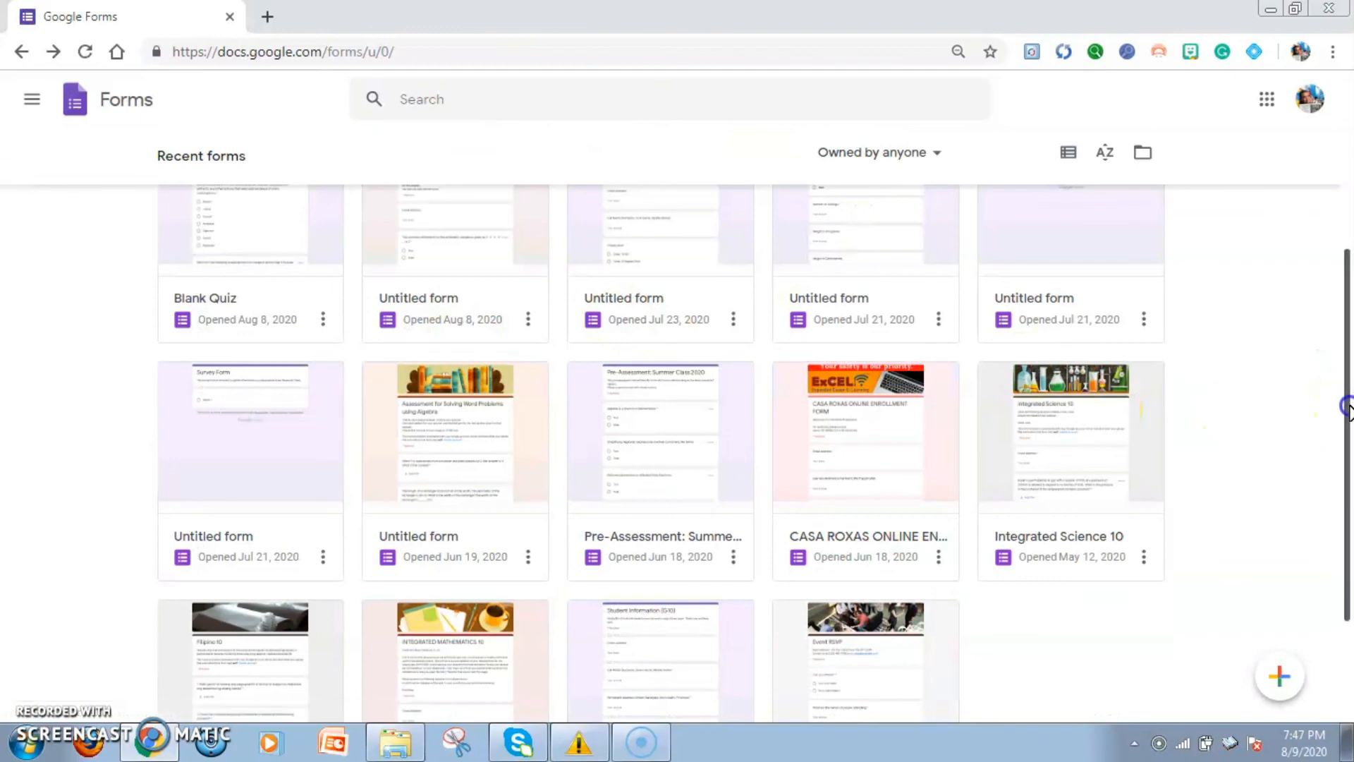
pyautogui.moveTo(1343, 402); pyautogui.dragTo(1348, 310)
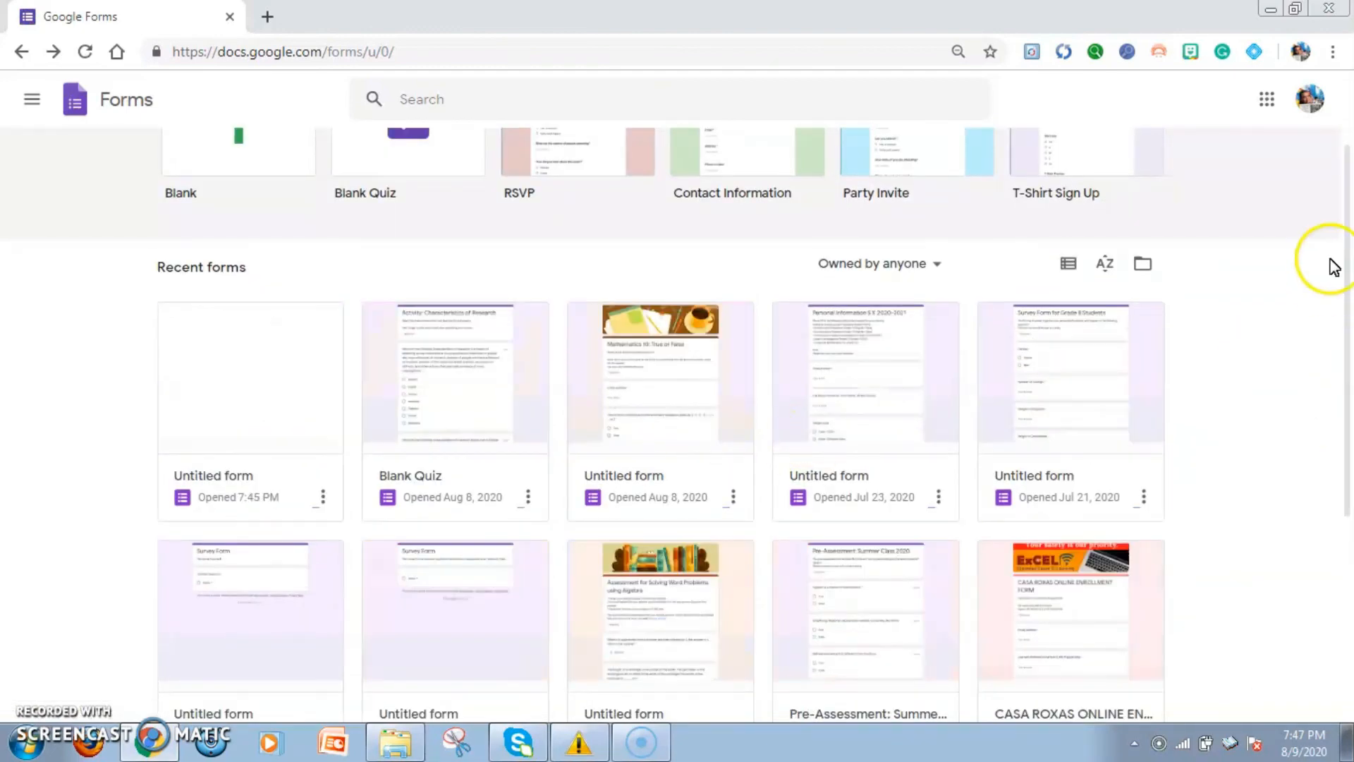
pyautogui.moveTo(1344, 268); pyautogui.dragTo(1335, 379)
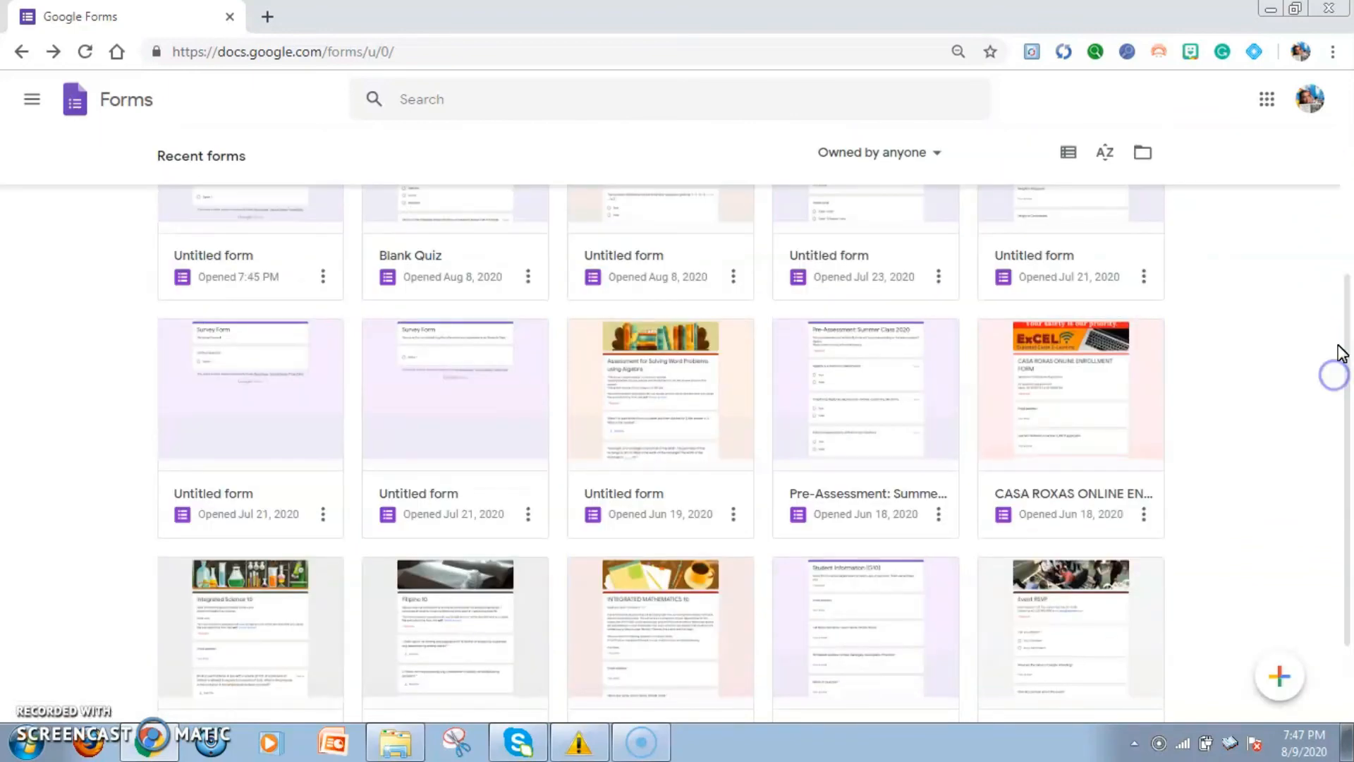
pyautogui.moveTo(1347, 346); pyautogui.dragTo(1346, 416)
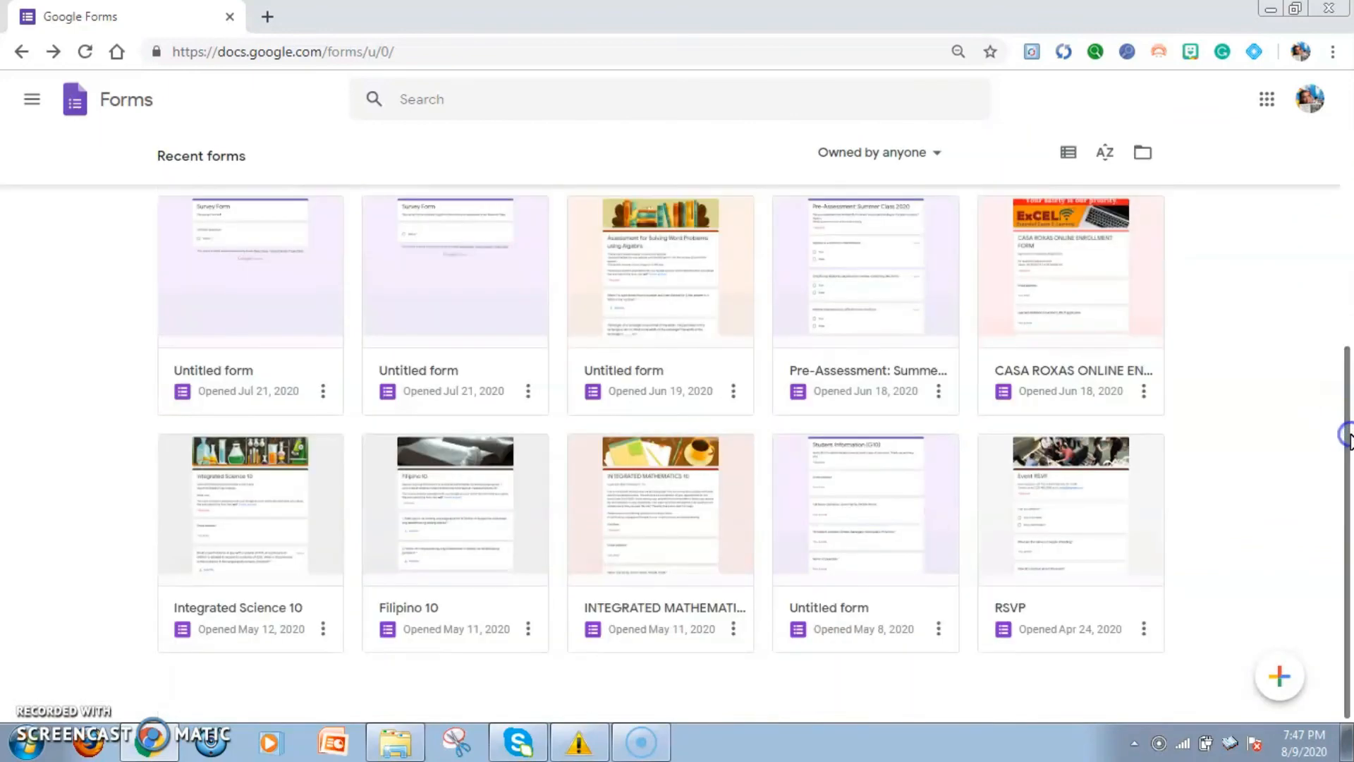
pyautogui.click(687, 524)
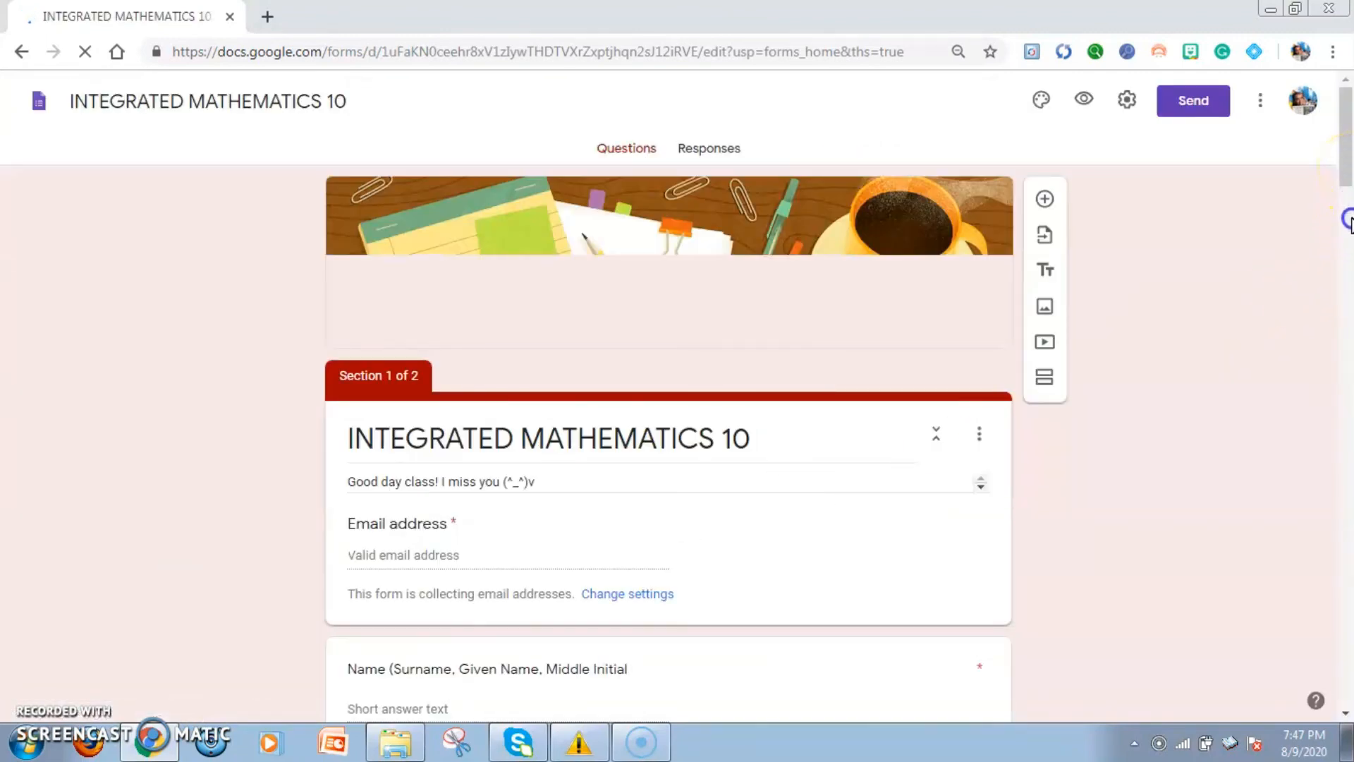
# Look over the questions of the INTEGRATED MATHEMATICS 10 form and the summary of its responses
pyautogui.scroll(-4, 1348, 220)
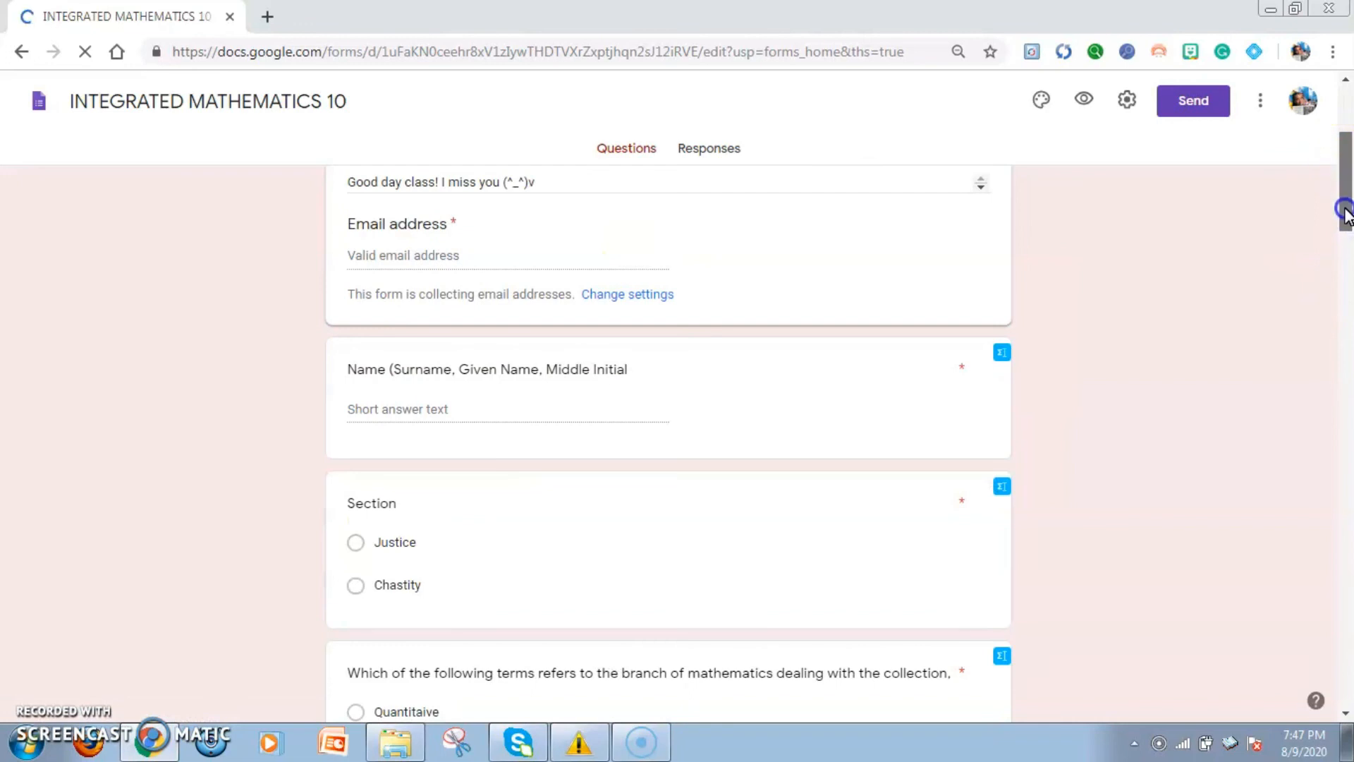
pyautogui.scroll(-5, 1348, 215)
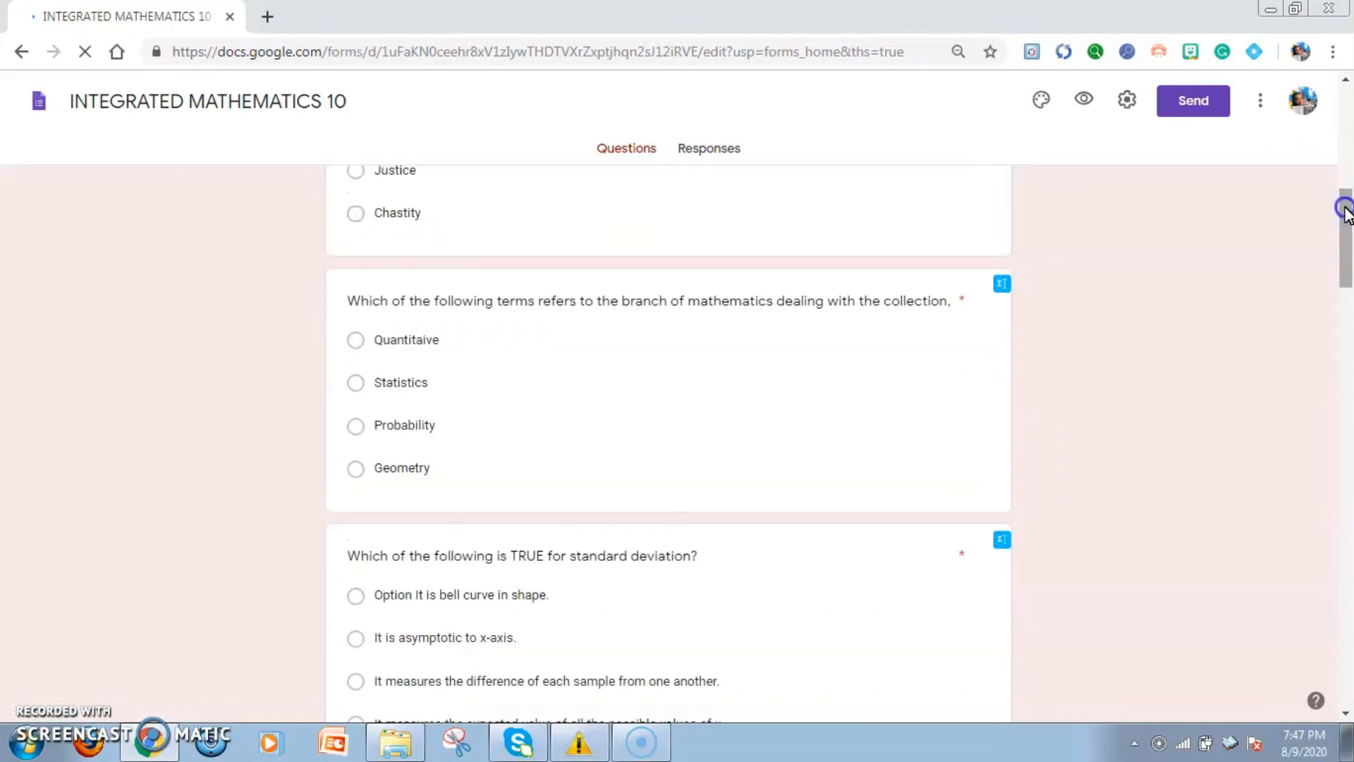
pyautogui.moveTo(1345, 207); pyautogui.dragTo(1344, 206)
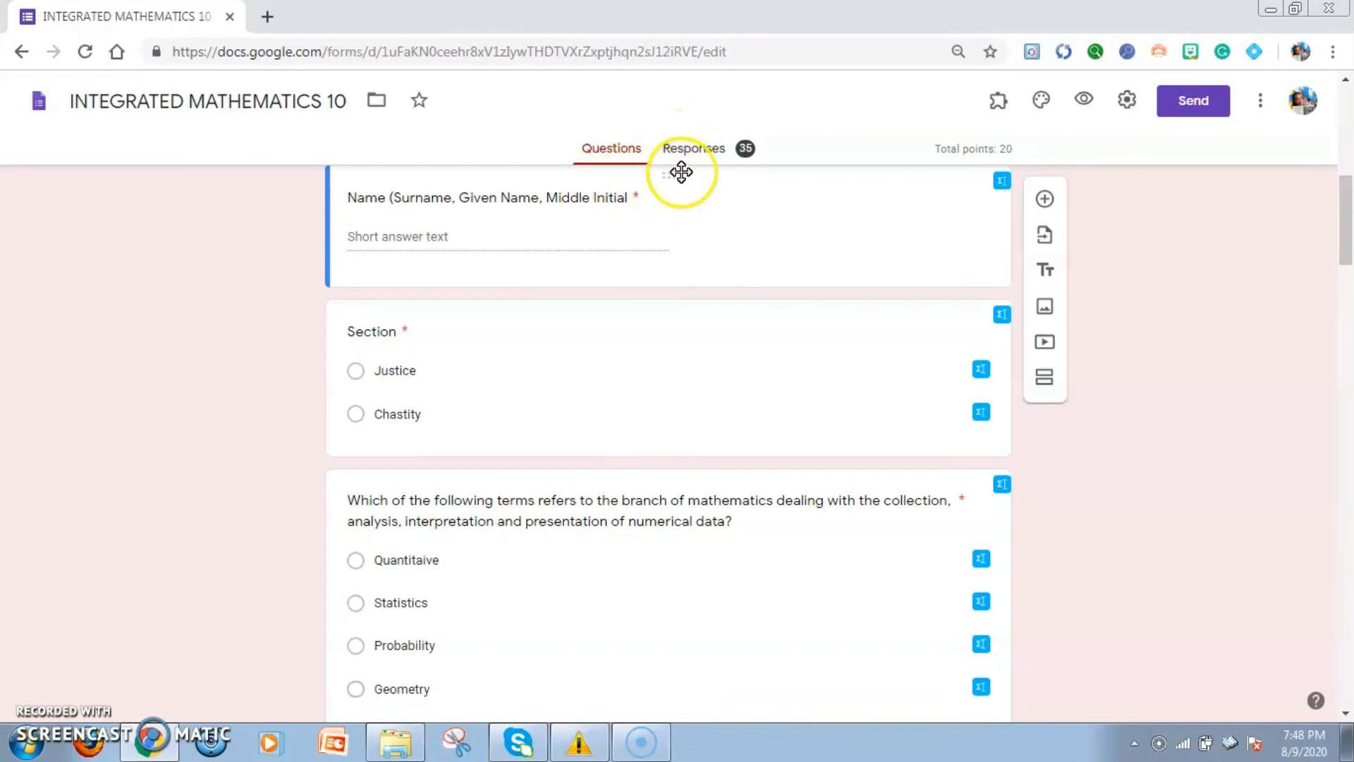
pyautogui.click(689, 158)
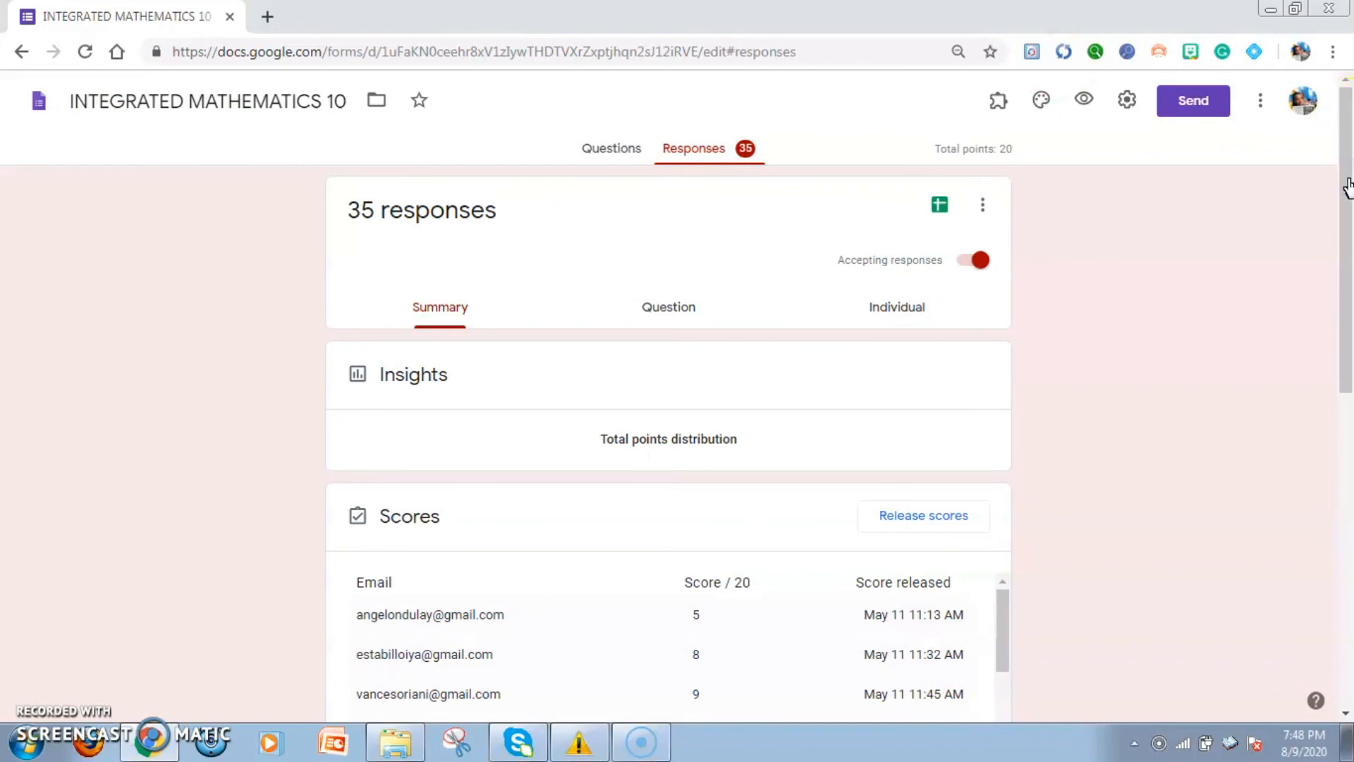
pyautogui.moveTo(1344, 183); pyautogui.dragTo(1348, 88)
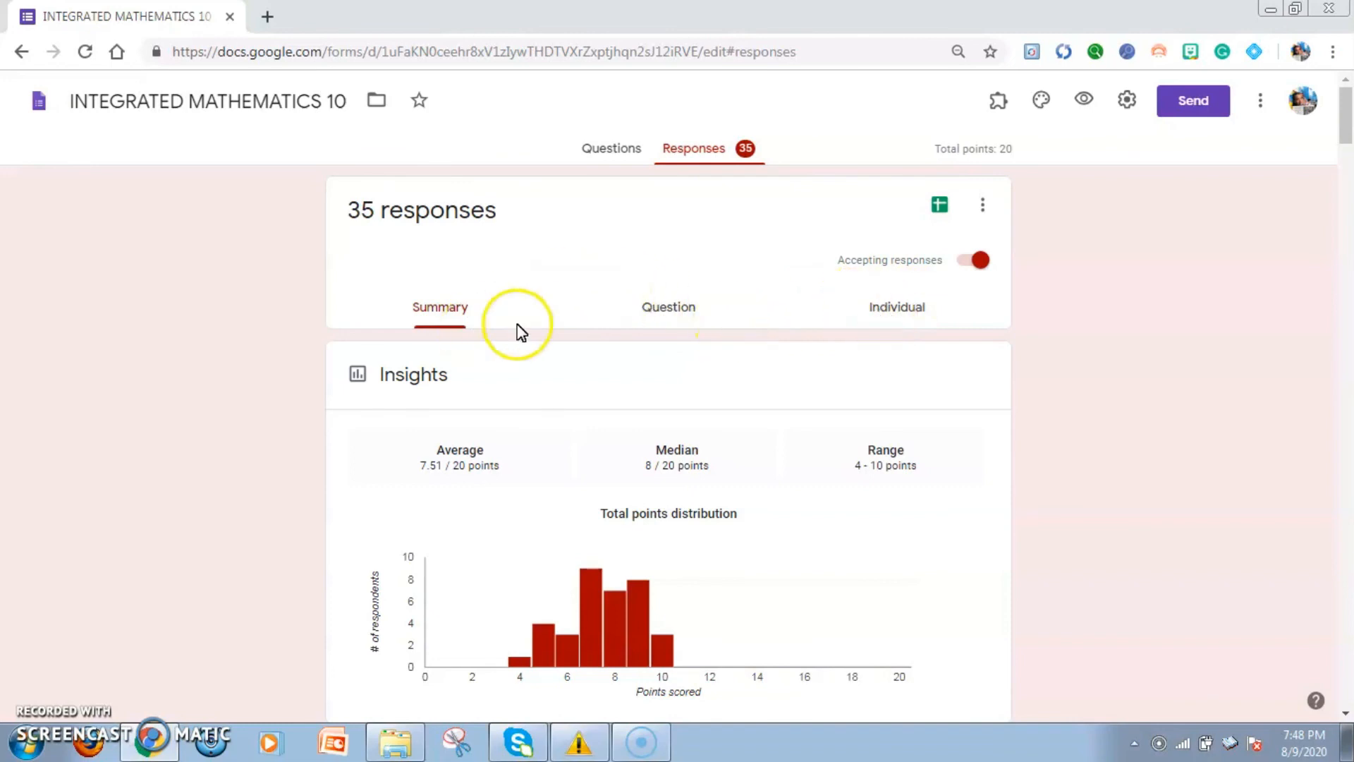
# Examine the first individual response to the INTEGRATED MATHEMATICS 10 form
pyautogui.click(913, 313)
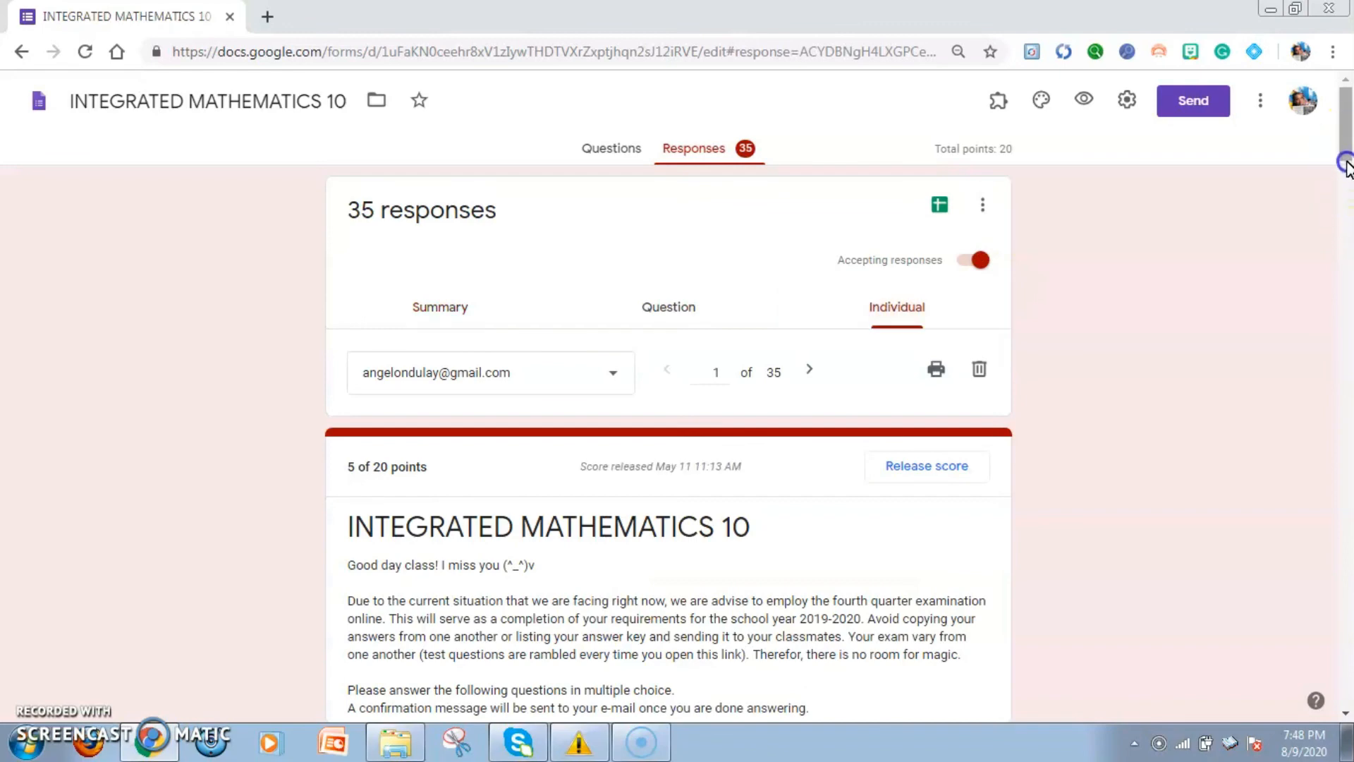
pyautogui.scroll(-3, 1344, 164)
pyautogui.moveTo(1347, 206); pyautogui.dragTo(1348, 132)
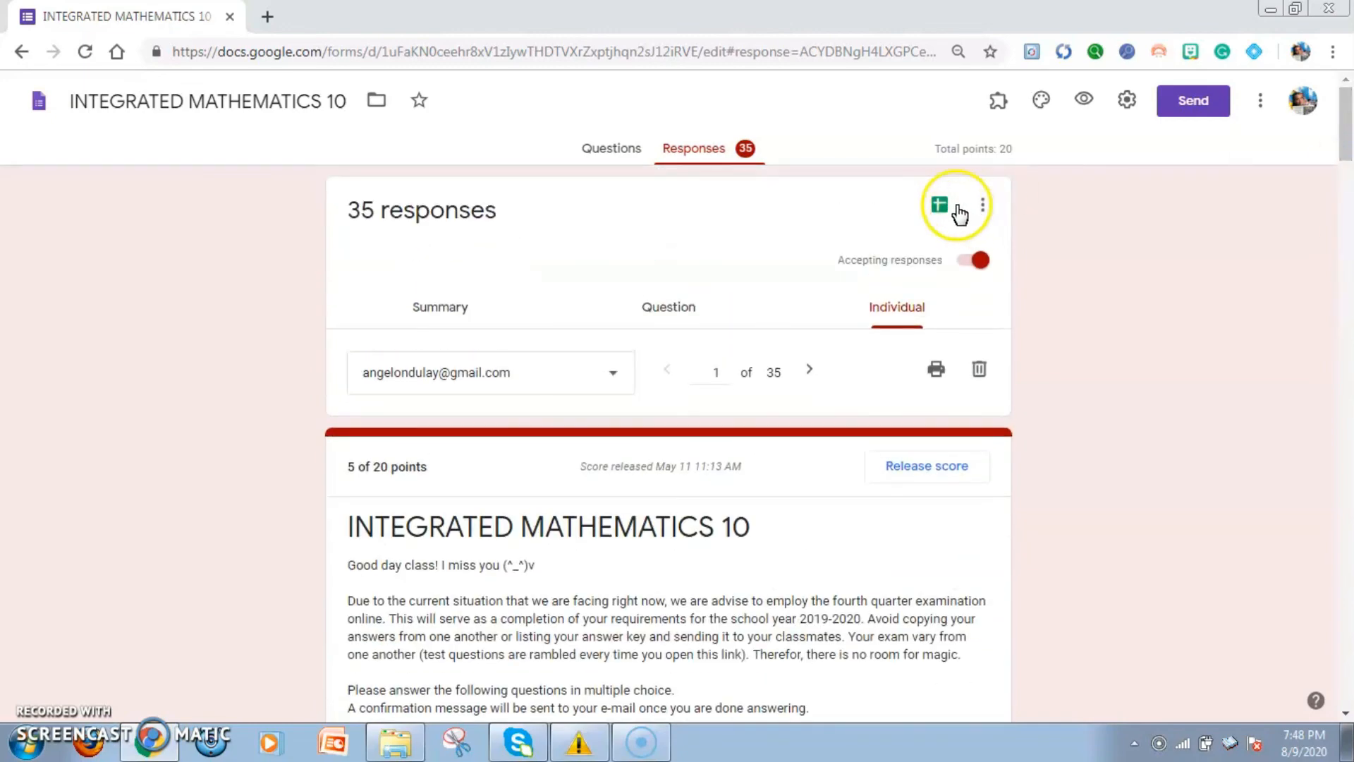
# Check the additional response options and open the form's responses in Google Sheets
pyautogui.click(982, 207)
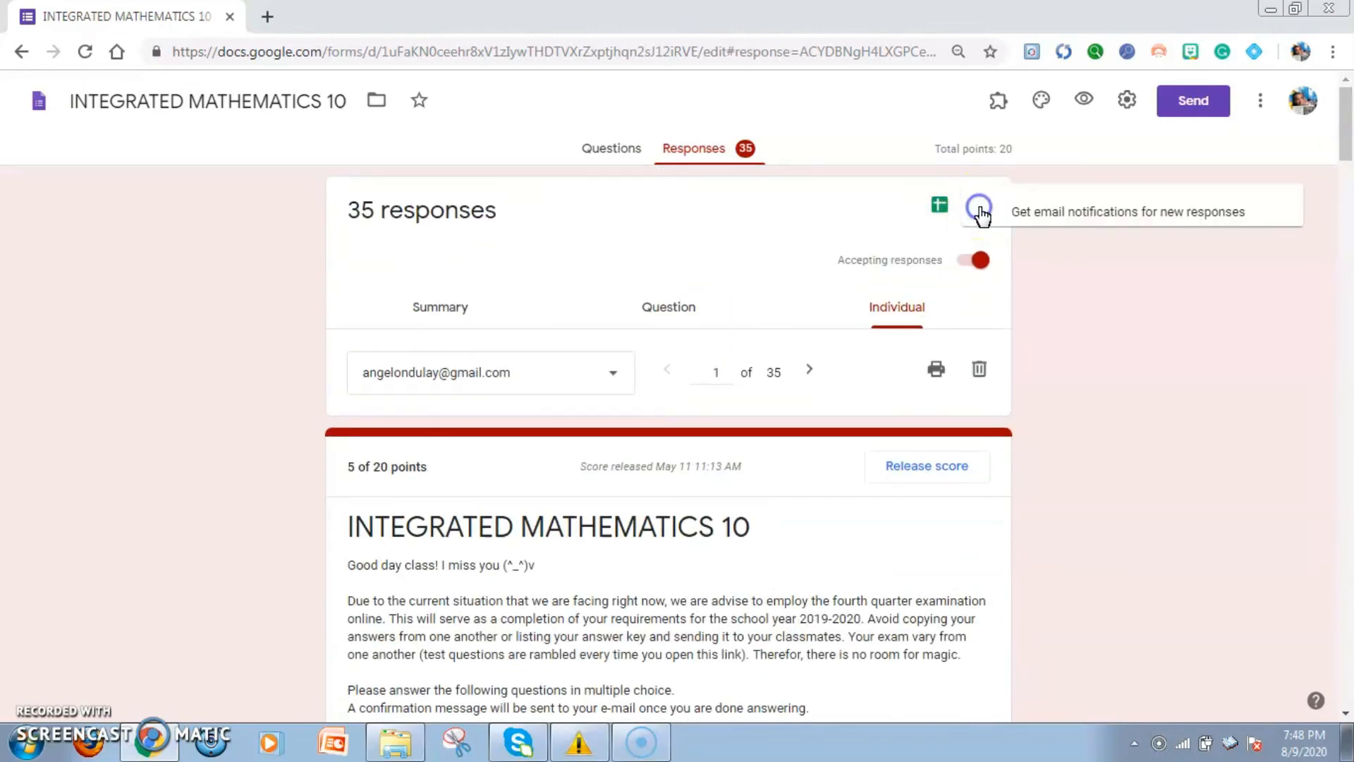
pyautogui.click(1088, 256)
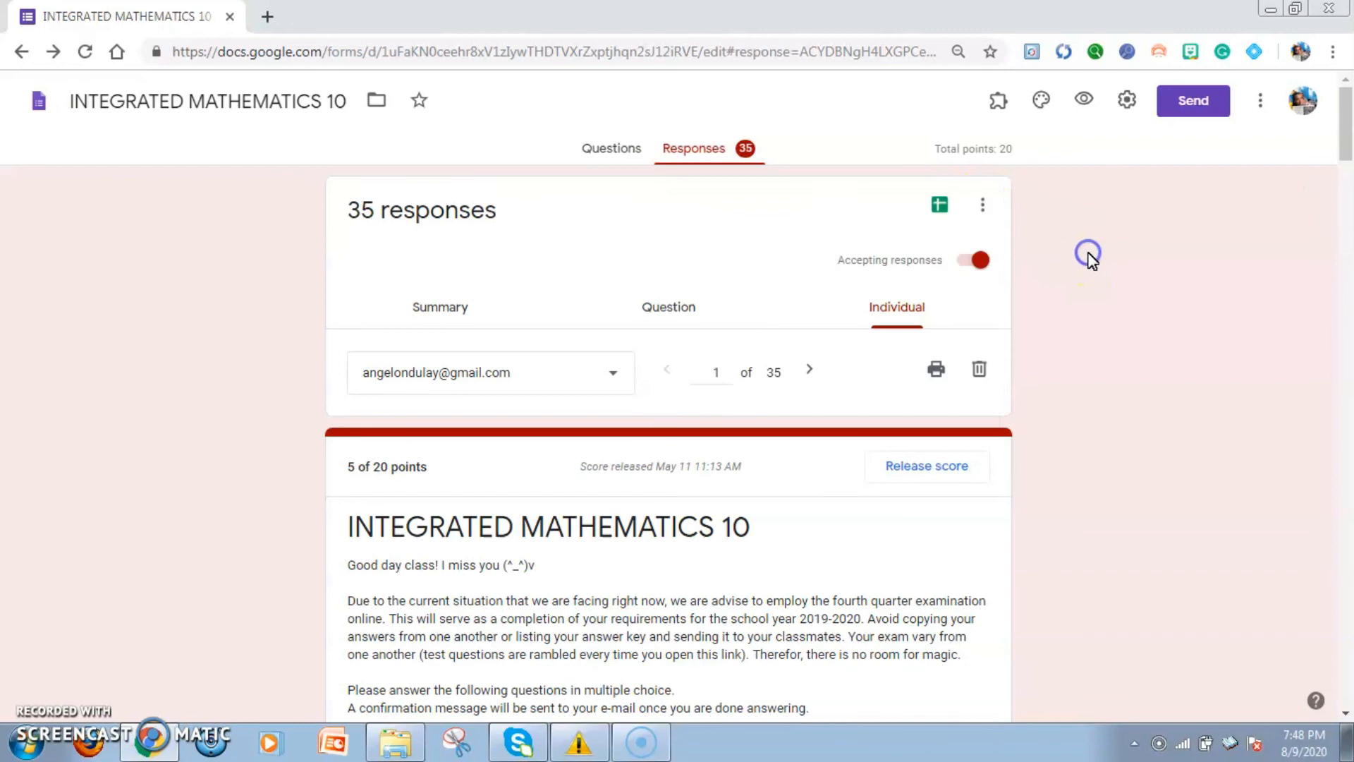
pyautogui.click(939, 208)
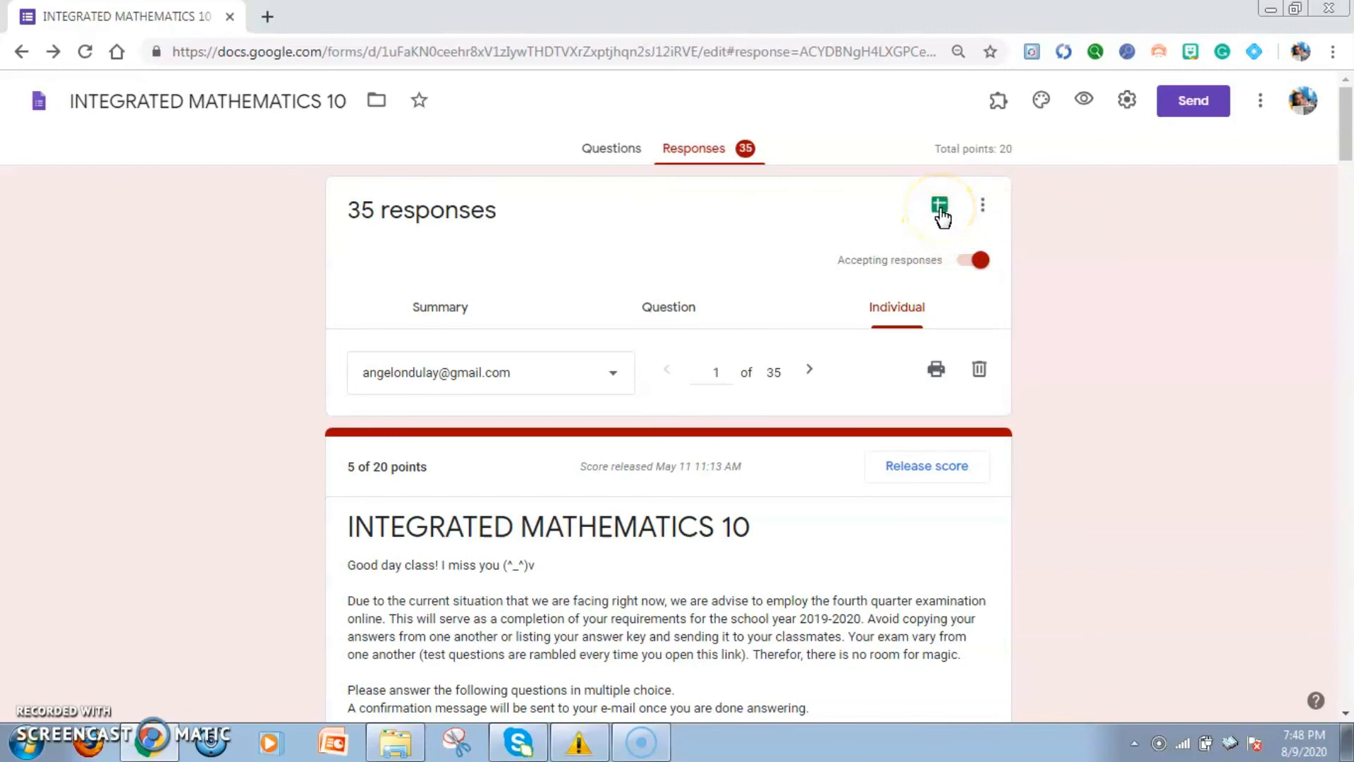